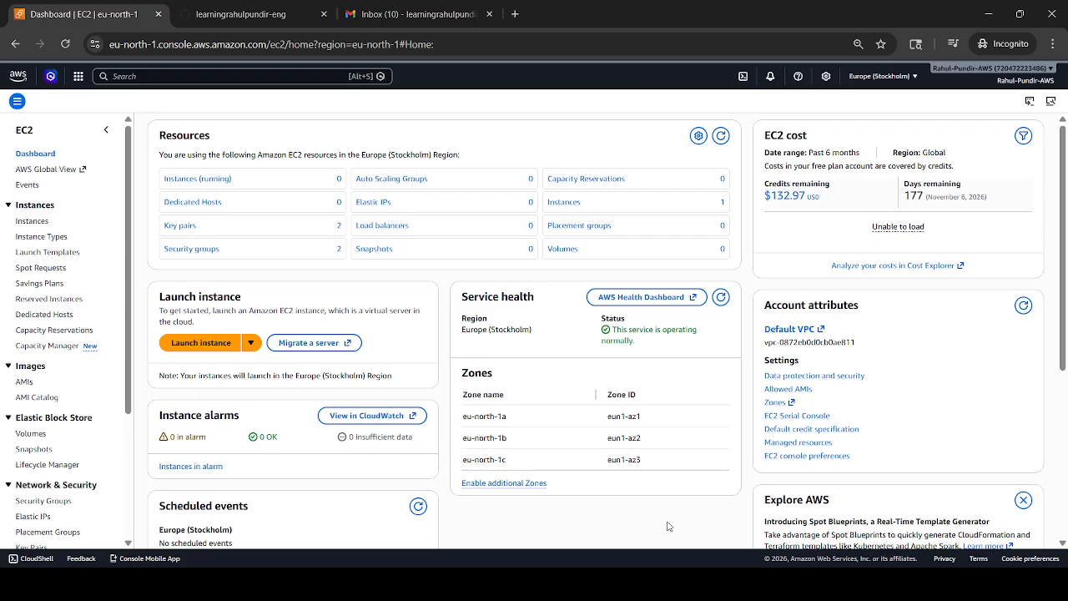
- Start a new EC2 instance launch named MyWebServer using the Amazon Linux image
{"action": "left_click", "coordinate": [34, 222]}
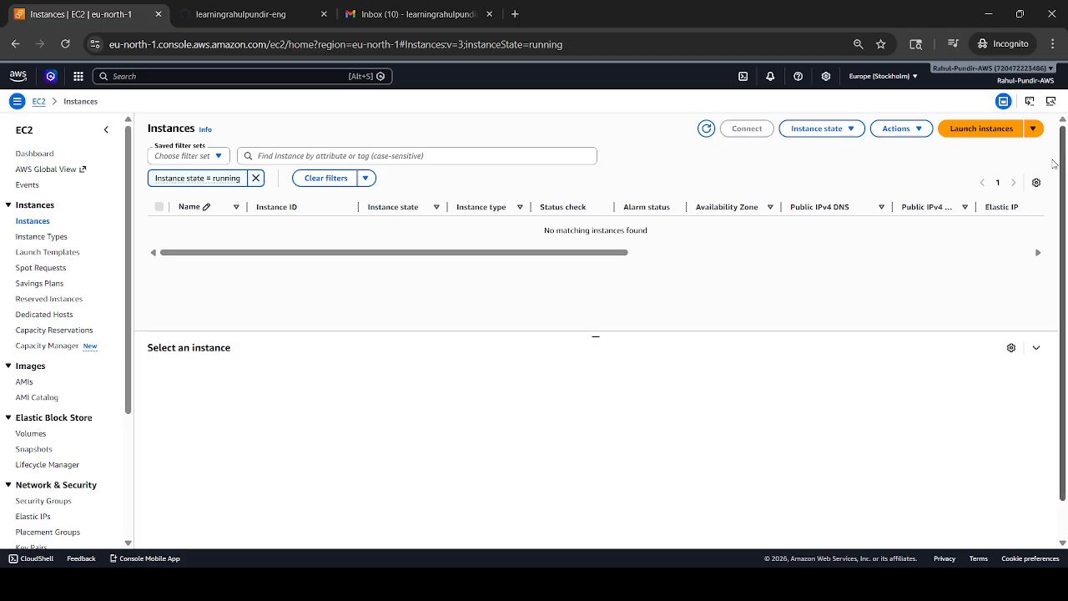
{"action": "left_click", "coordinate": [955, 134]}
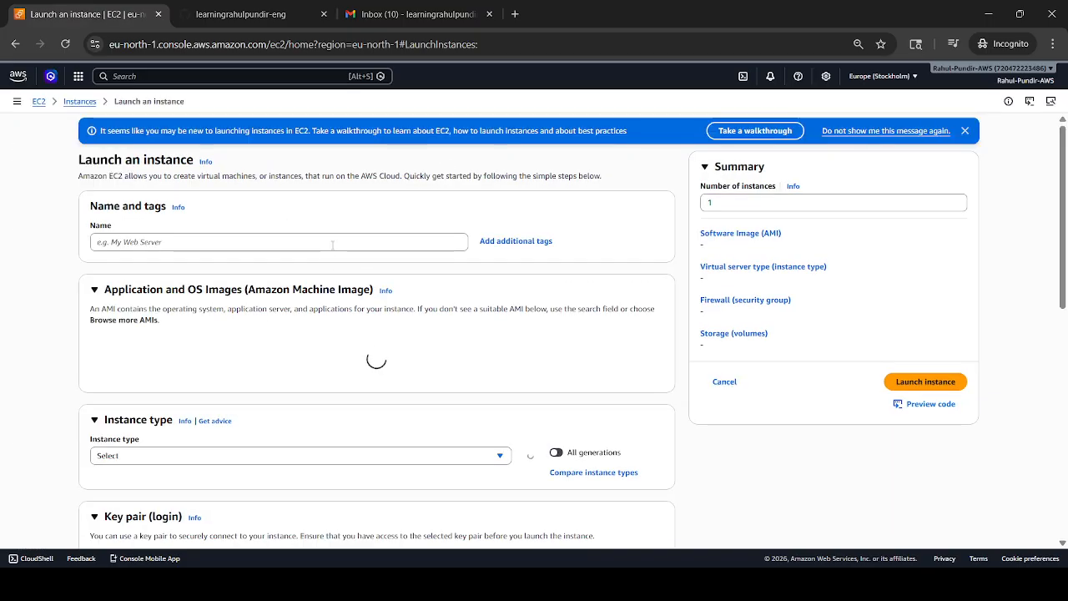
{"action": "left_click", "coordinate": [332, 244]}
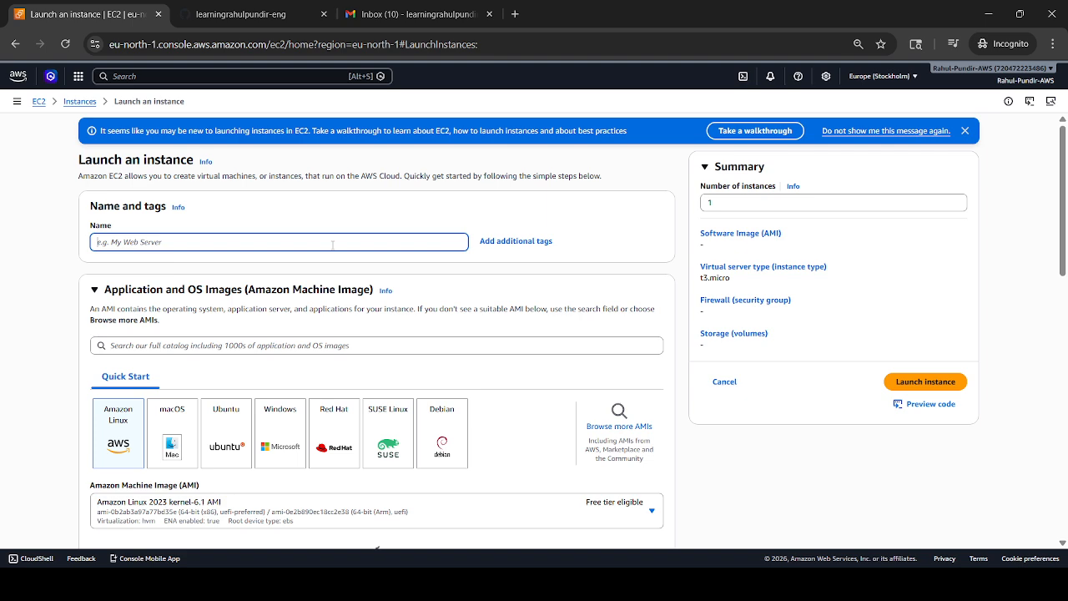
{"action": "type", "text": "MyW"}
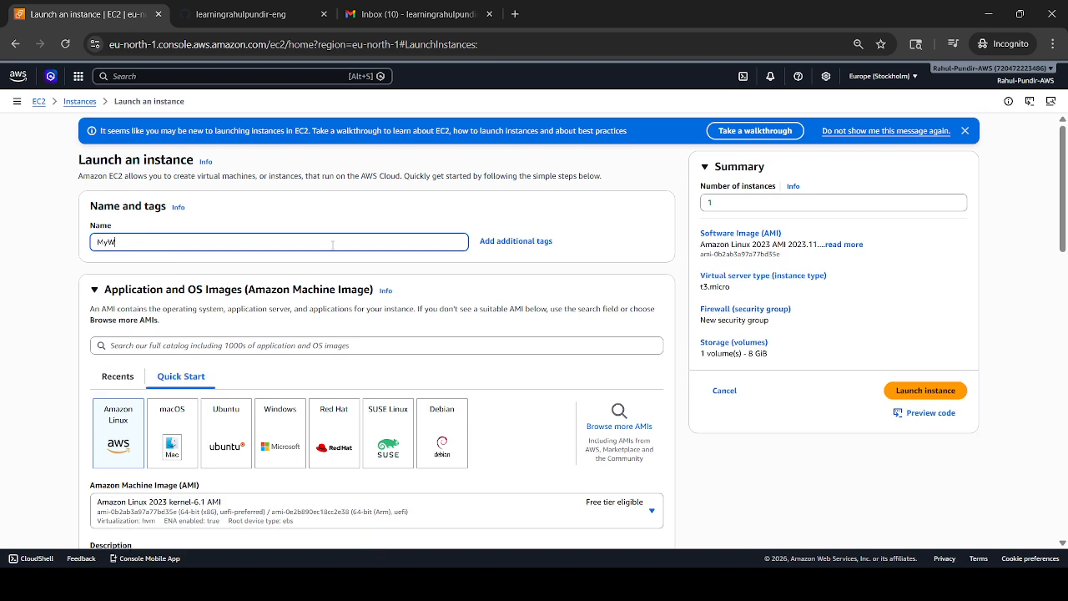
{"action": "type", "text": "ebServer"}
{"action": "left_click", "coordinate": [113, 424]}
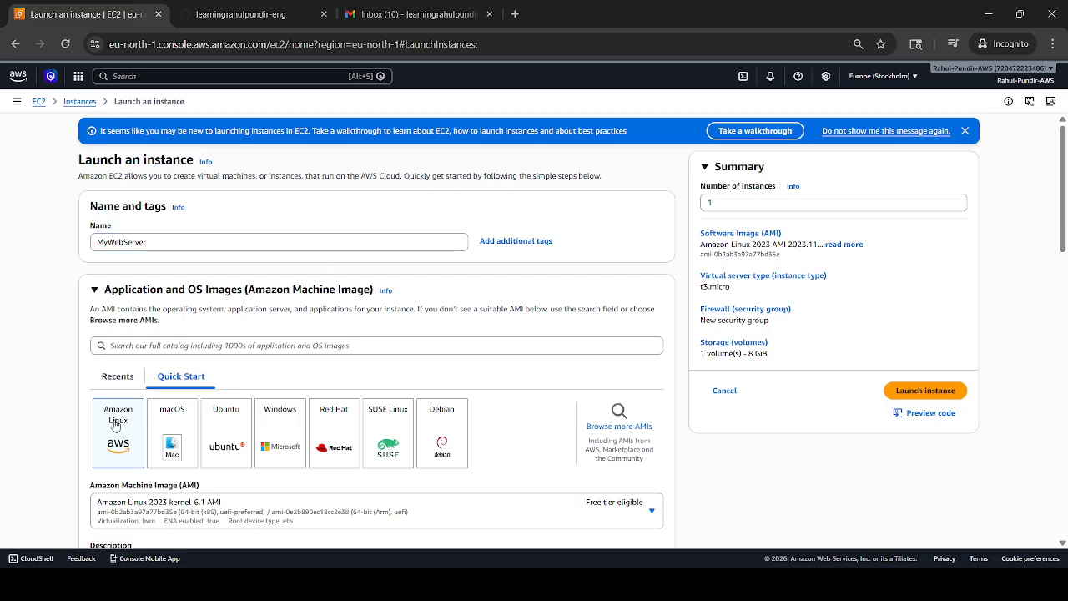
- Create an RSA key pair in .pem format named ec2forloadbalancer for the instance login and save its private key file
{"action": "scroll", "coordinate": [1056, 275], "scroll_direction": "down", "scroll_amount": 4}
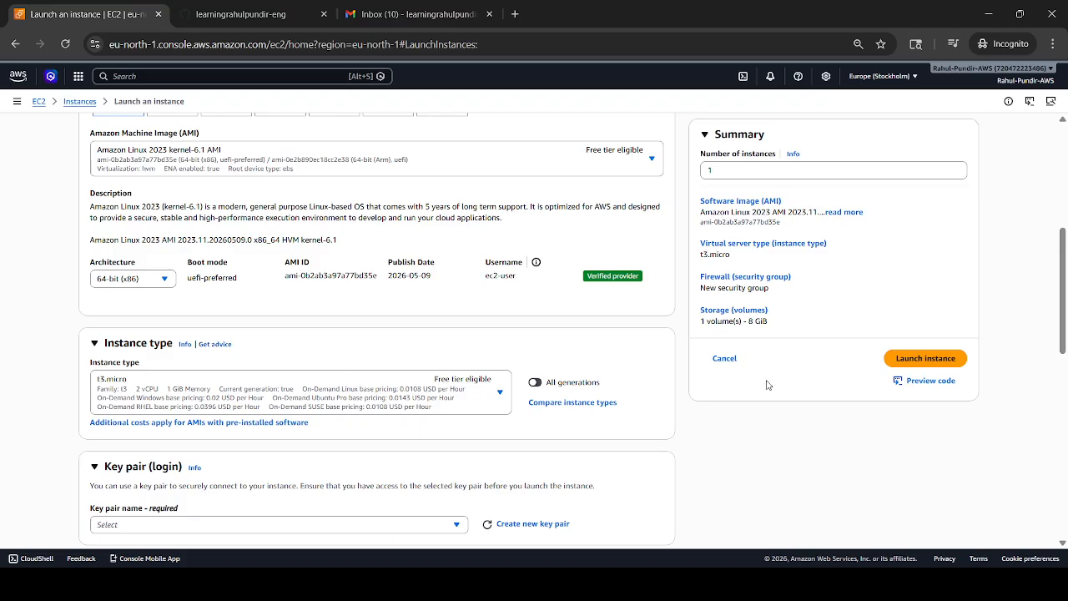
{"action": "scroll", "coordinate": [1065, 340], "scroll_direction": "down", "scroll_amount": 2}
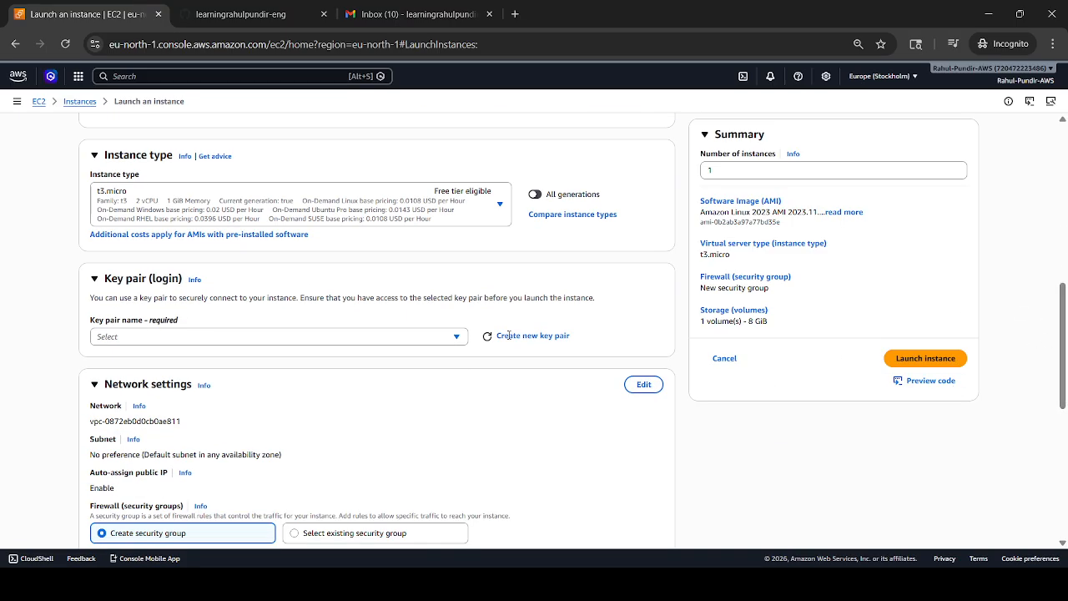
{"action": "left_click", "coordinate": [420, 337]}
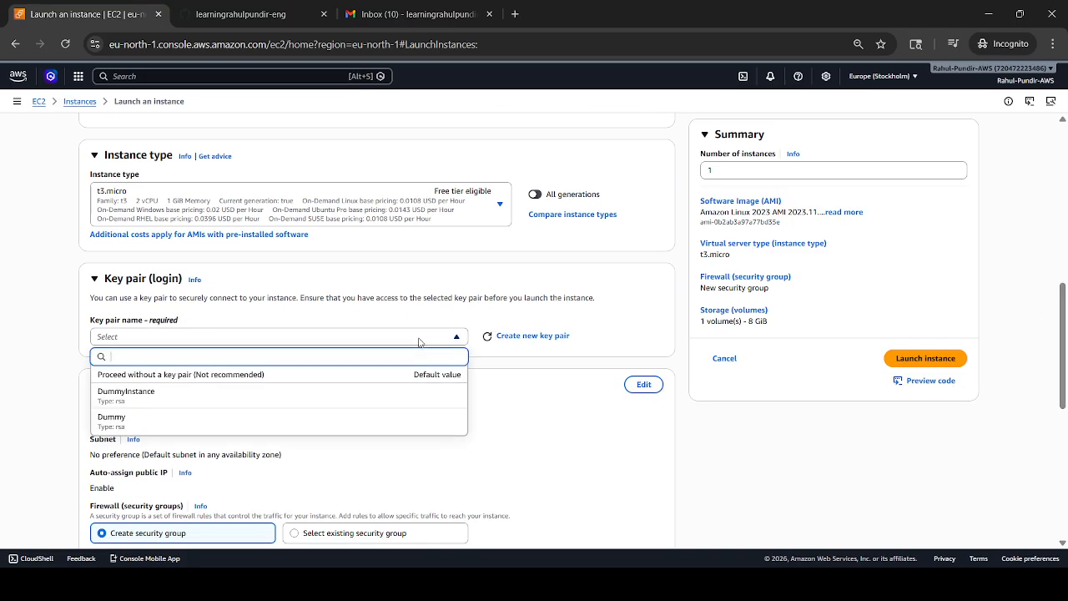
{"action": "left_click", "coordinate": [497, 337]}
{"action": "left_click", "coordinate": [498, 338]}
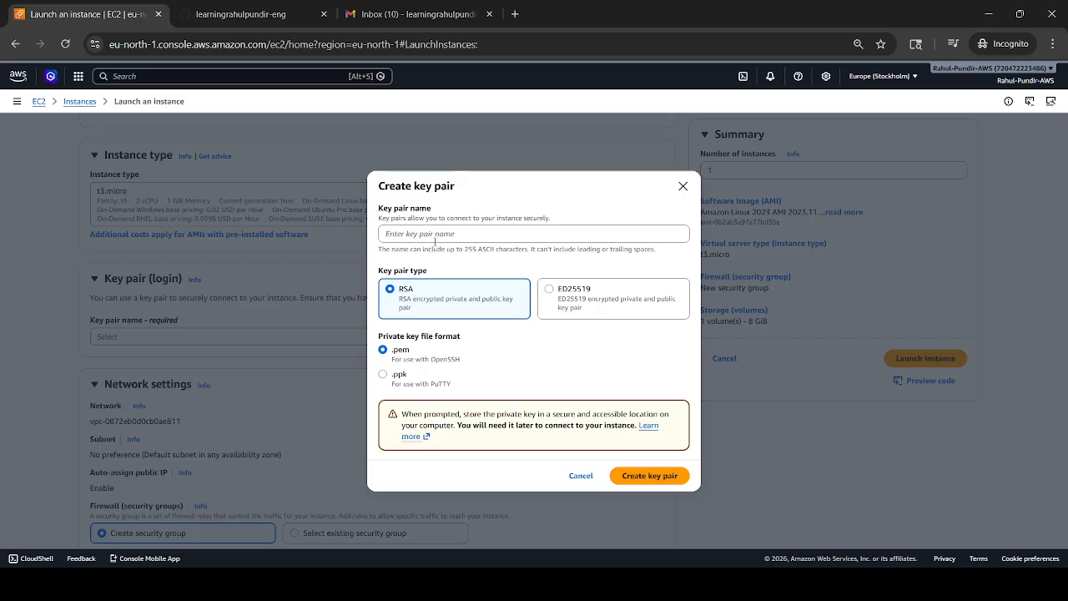
{"action": "left_click", "coordinate": [435, 236]}
{"action": "type", "text": "ec"}
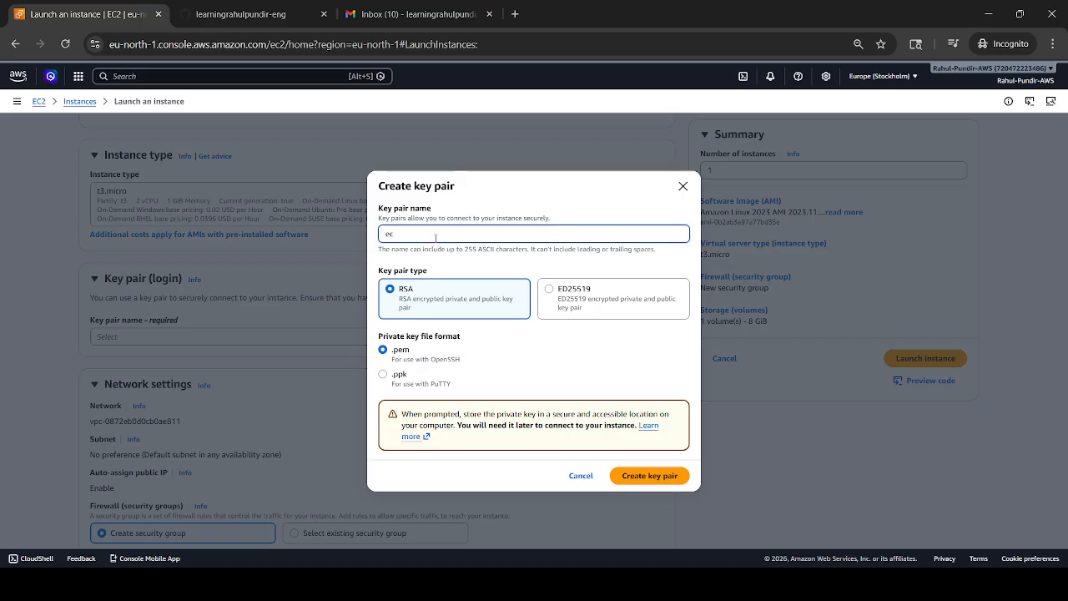
{"action": "type", "text": "2forloadbalancer"}
{"action": "left_click", "coordinate": [628, 484]}
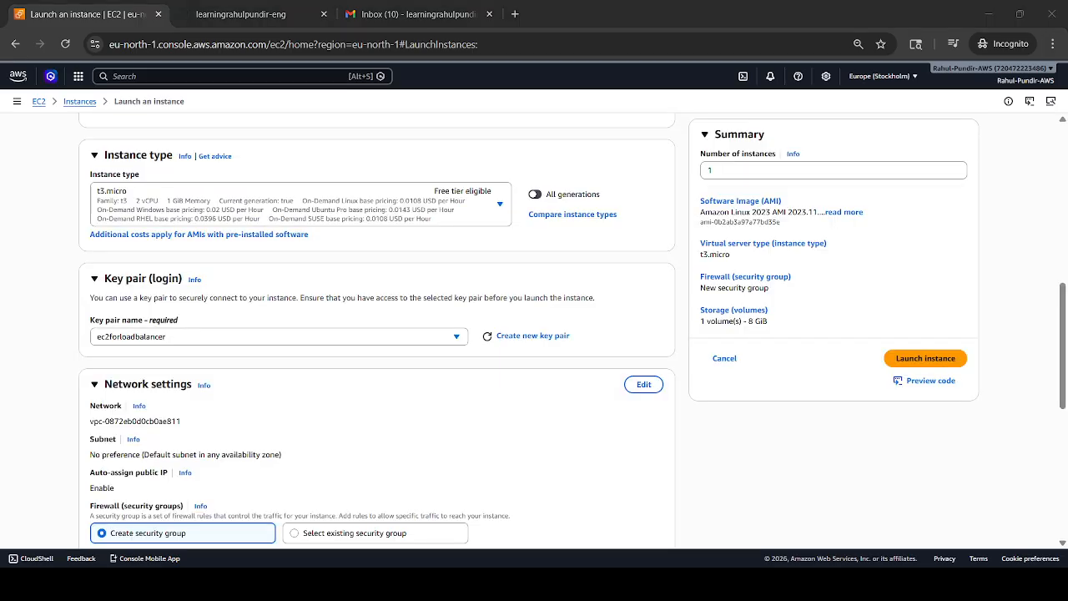
{"action": "left_click", "coordinate": [439, 311]}
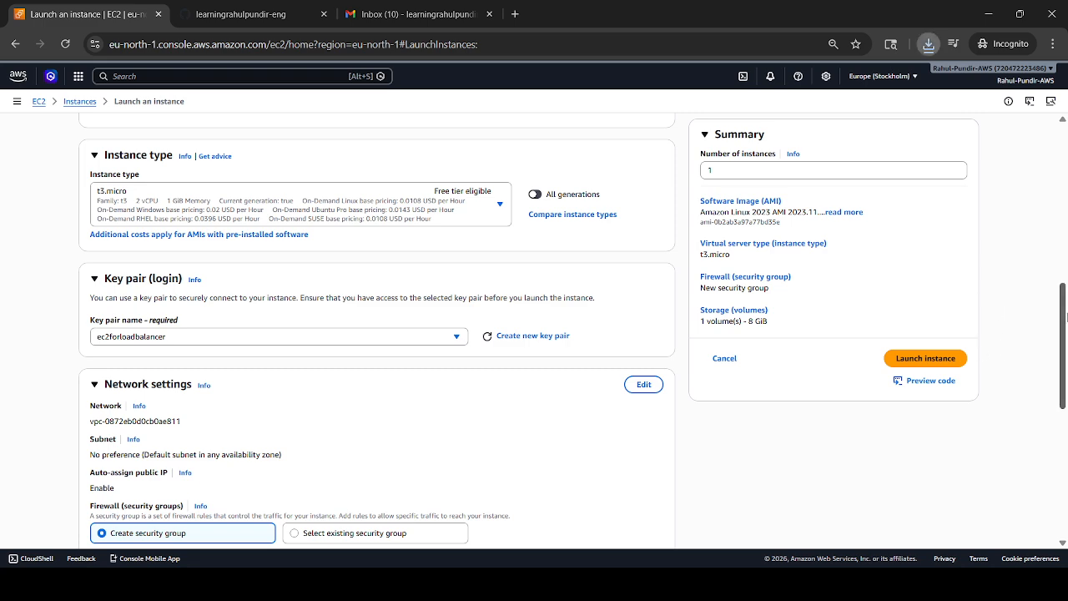
- Allow HTTP traffic from the internet in the new security group and expand the advanced details down to the user data field
{"action": "scroll", "coordinate": [1066, 317], "scroll_direction": "down", "scroll_amount": 3}
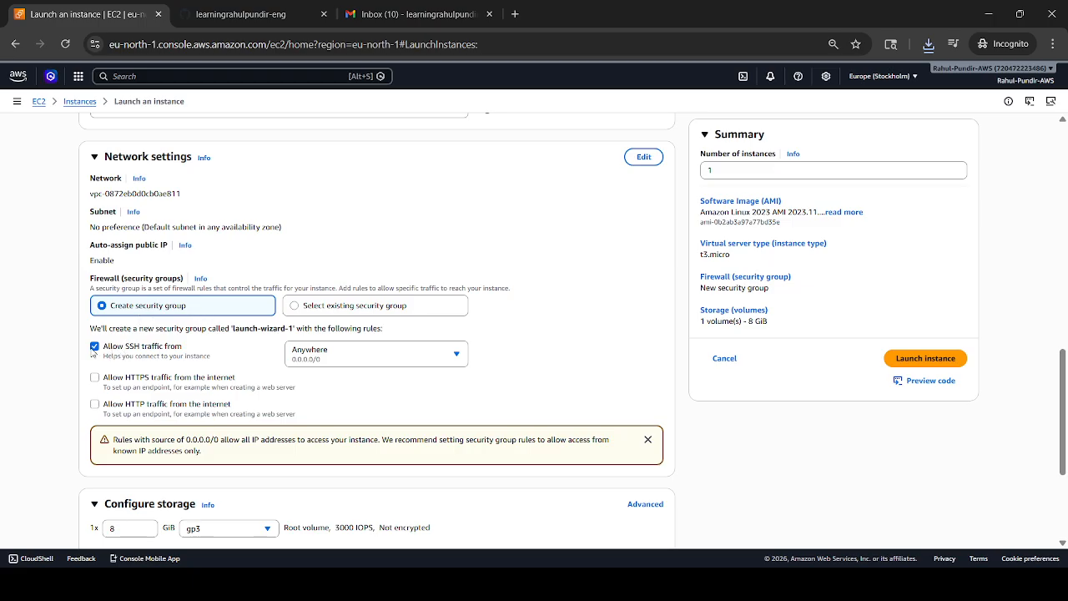
{"action": "left_click", "coordinate": [95, 405]}
{"action": "left_click_drag", "start_coordinate": [1064, 398], "coordinate": [1060, 484]}
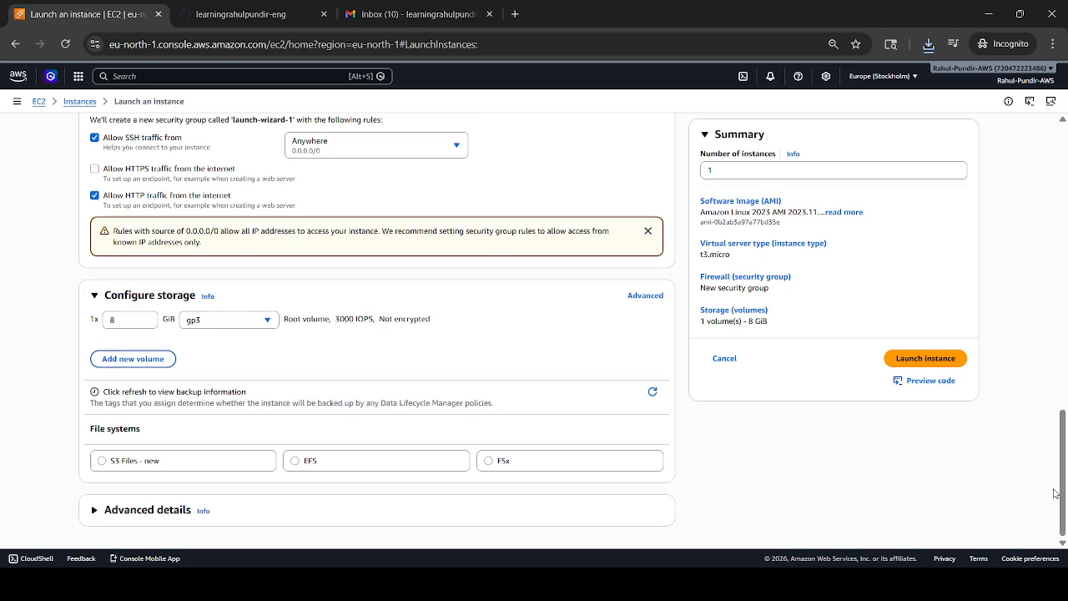
{"action": "left_click", "coordinate": [170, 514]}
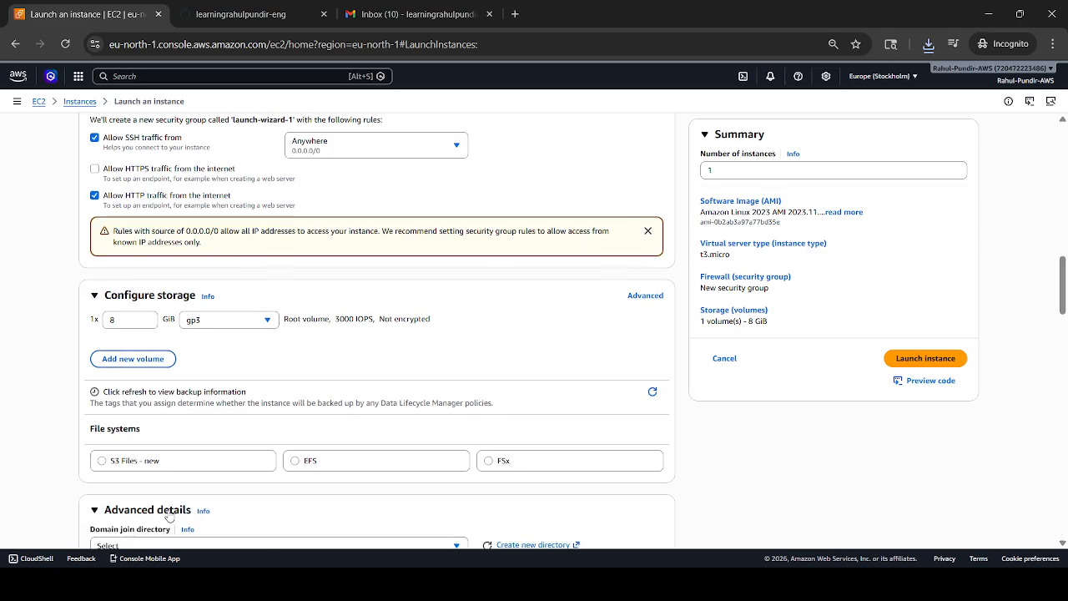
{"action": "left_click_drag", "start_coordinate": [1064, 307], "coordinate": [1064, 529]}
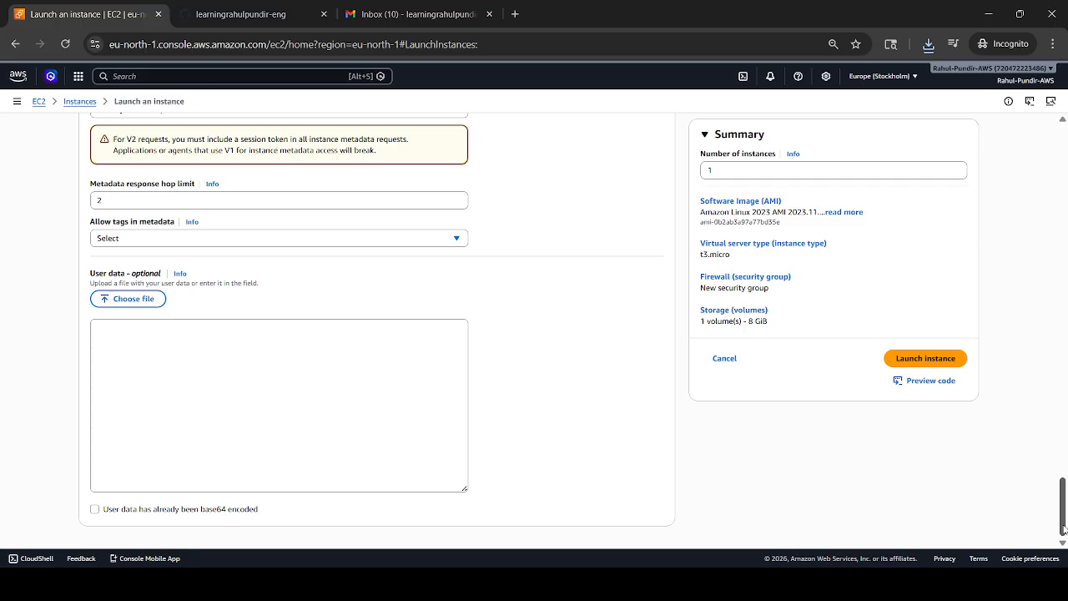
- Switch to GitHub, open User_Data.html in the AWS-Resources repository and copy the whole script
{"action": "left_click", "coordinate": [208, 8]}
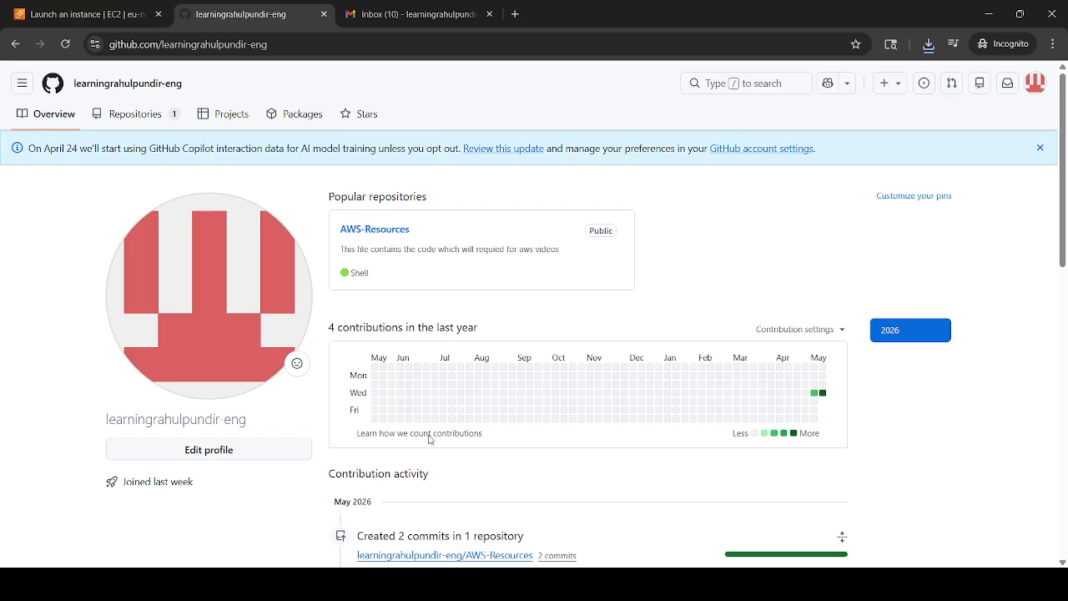
{"action": "left_click", "coordinate": [401, 561]}
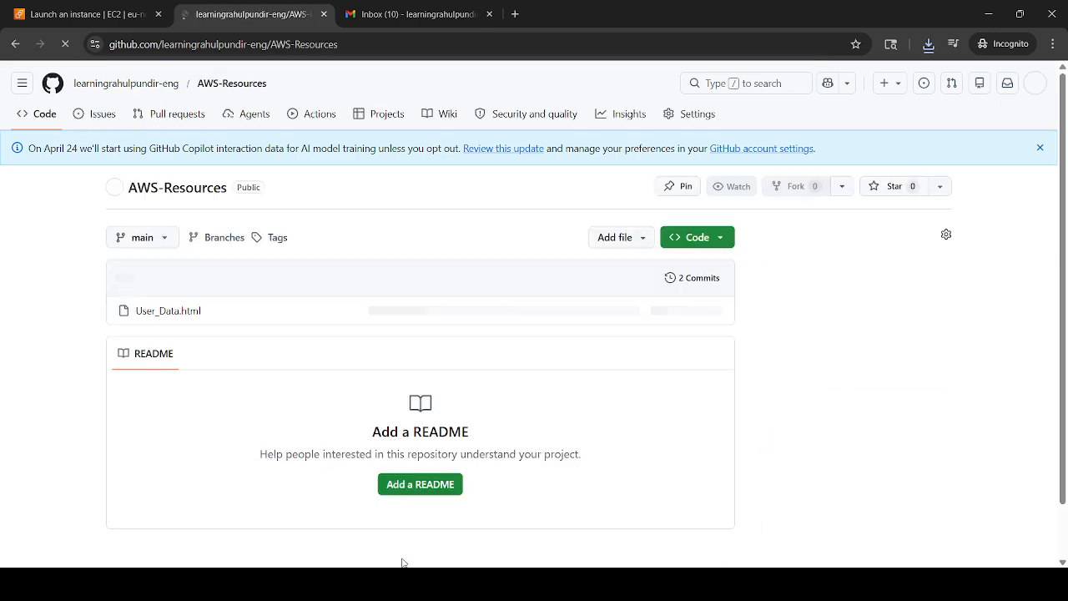
{"action": "left_click", "coordinate": [180, 317]}
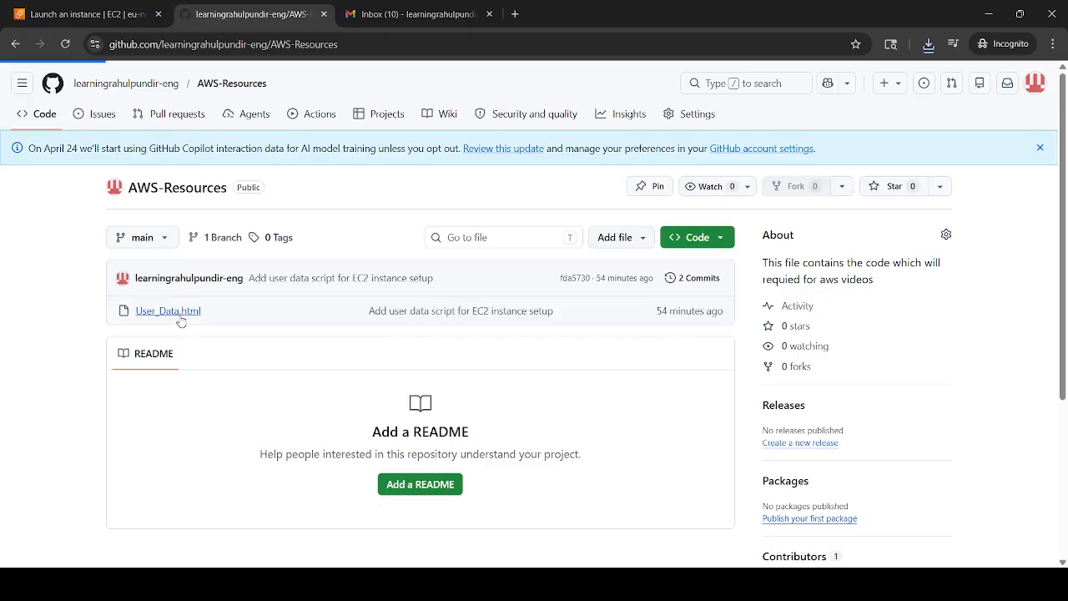
{"action": "left_click", "coordinate": [525, 388]}
{"action": "key", "text": "ctrl+a"}
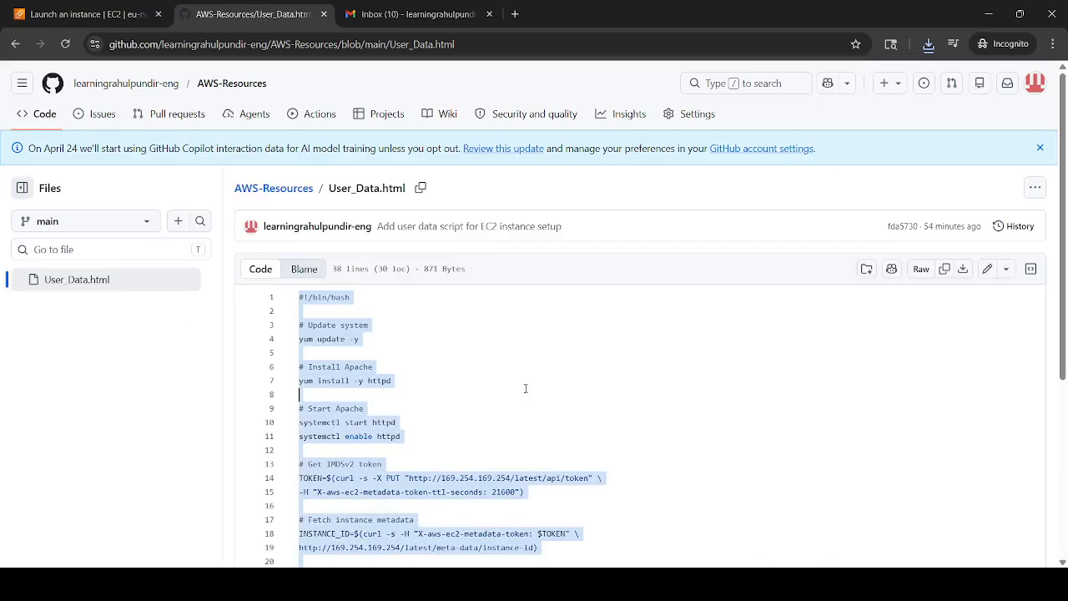
- Switch back to the AWS launch form and paste the copied script into the instance's user data
{"action": "left_click", "coordinate": [83, 14]}
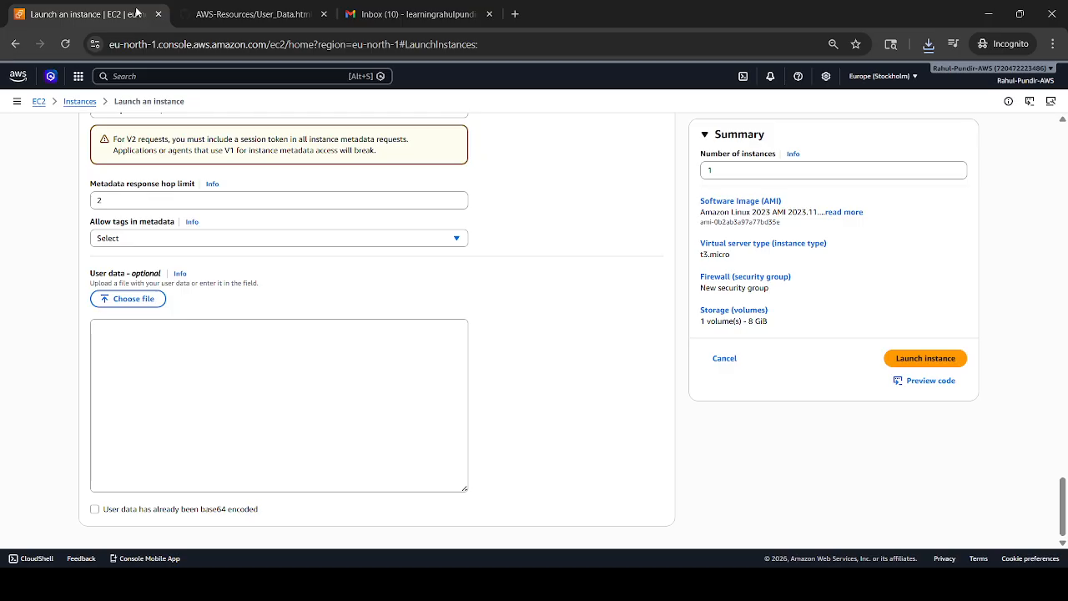
{"action": "left_click", "coordinate": [315, 358]}
{"action": "key", "text": "ctrl+v"}
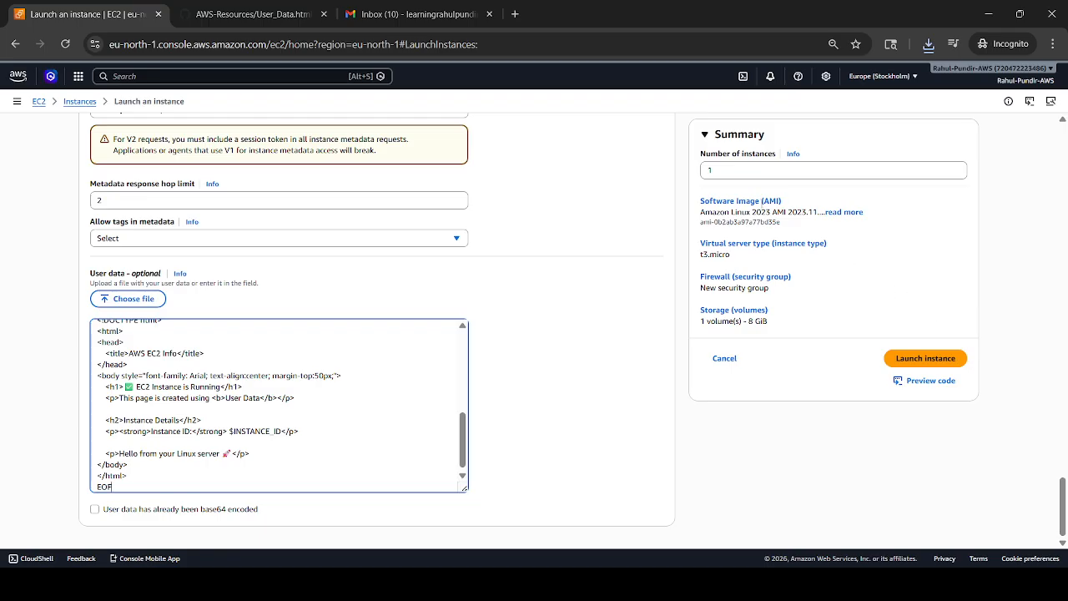
- Set the number of instances to 2 and launch them
{"action": "left_click", "coordinate": [1057, 511]}
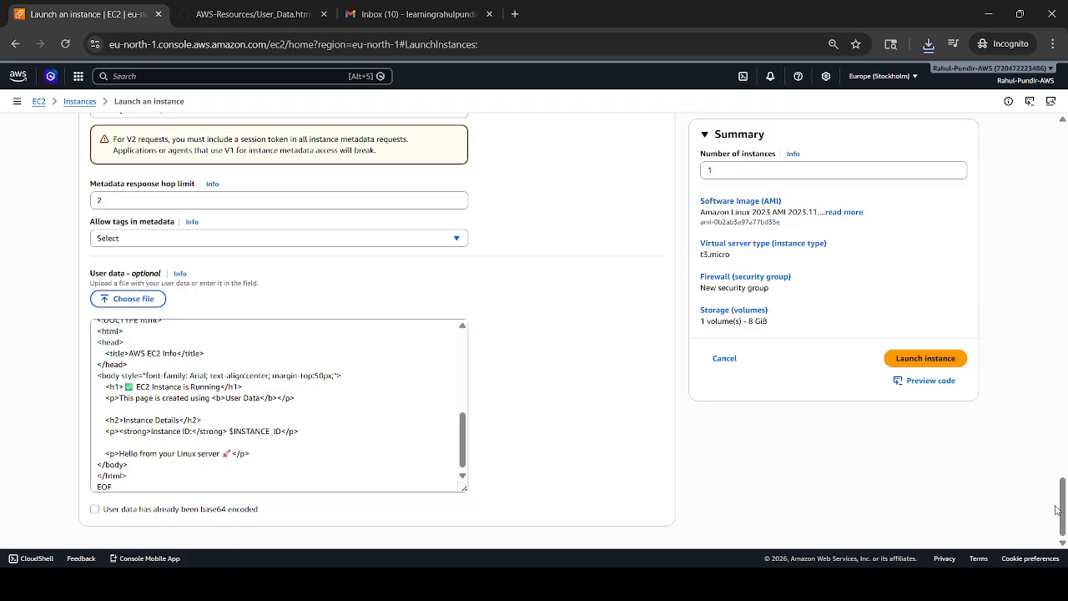
{"action": "left_click_drag", "start_coordinate": [1057, 510], "coordinate": [1053, 175]}
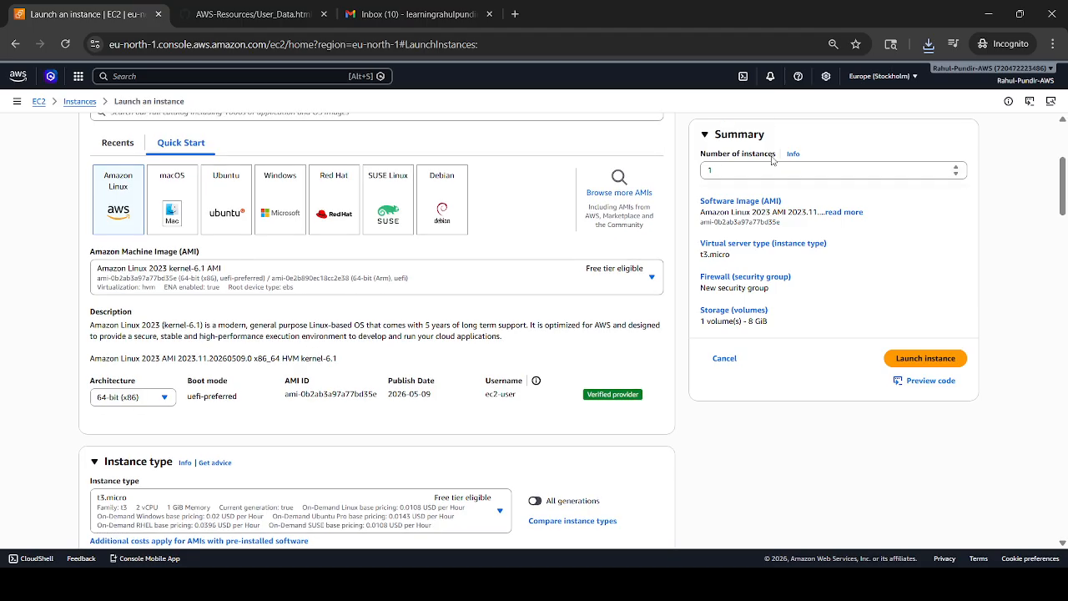
{"action": "left_click", "coordinate": [725, 167]}
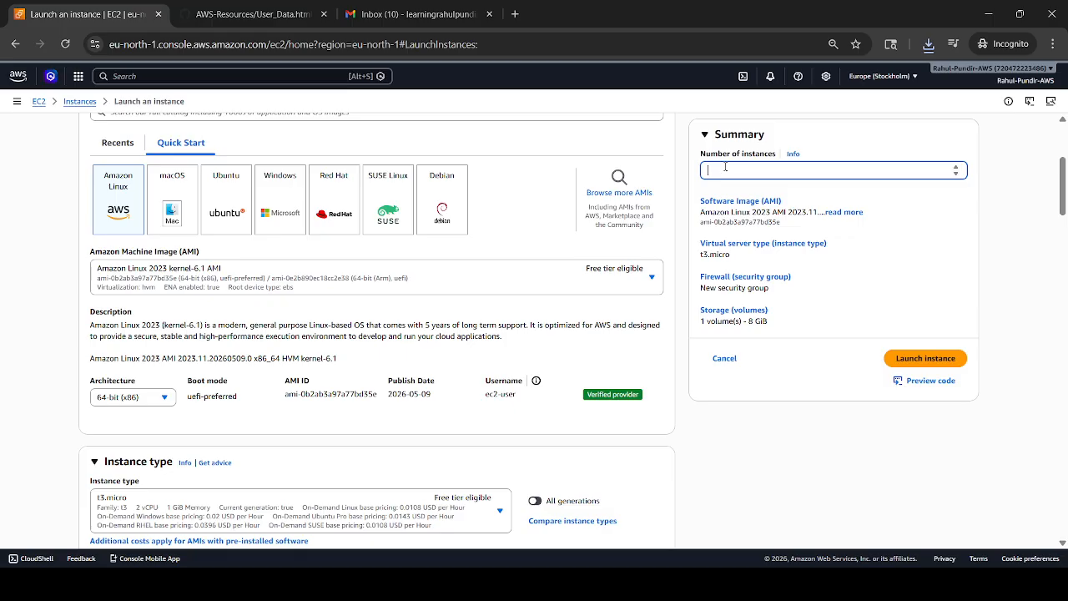
{"action": "type", "text": "2"}
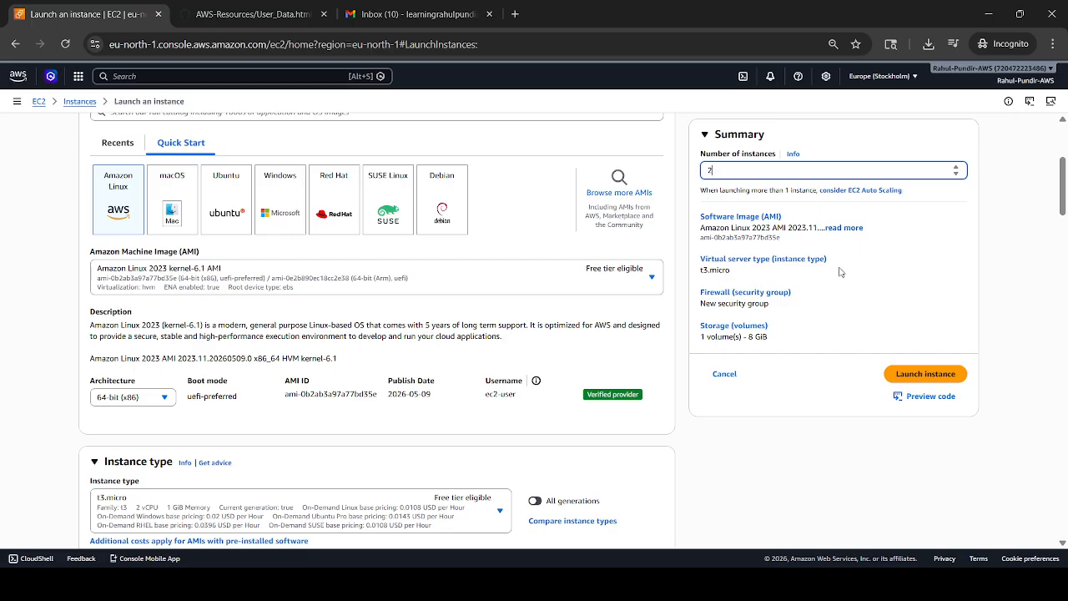
{"action": "left_click", "coordinate": [893, 385]}
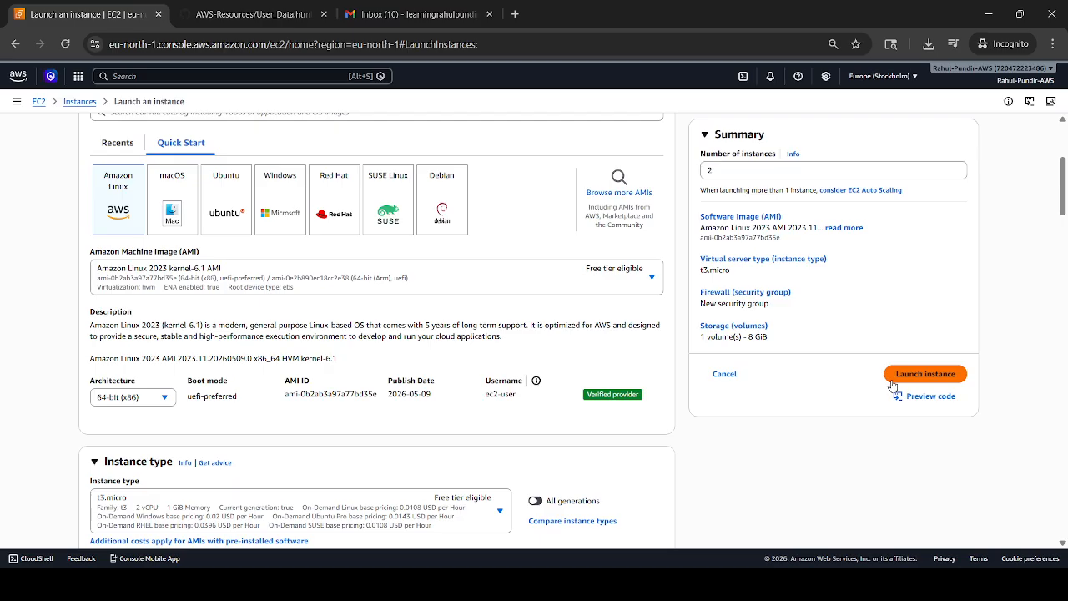
{"action": "left_click", "coordinate": [893, 385]}
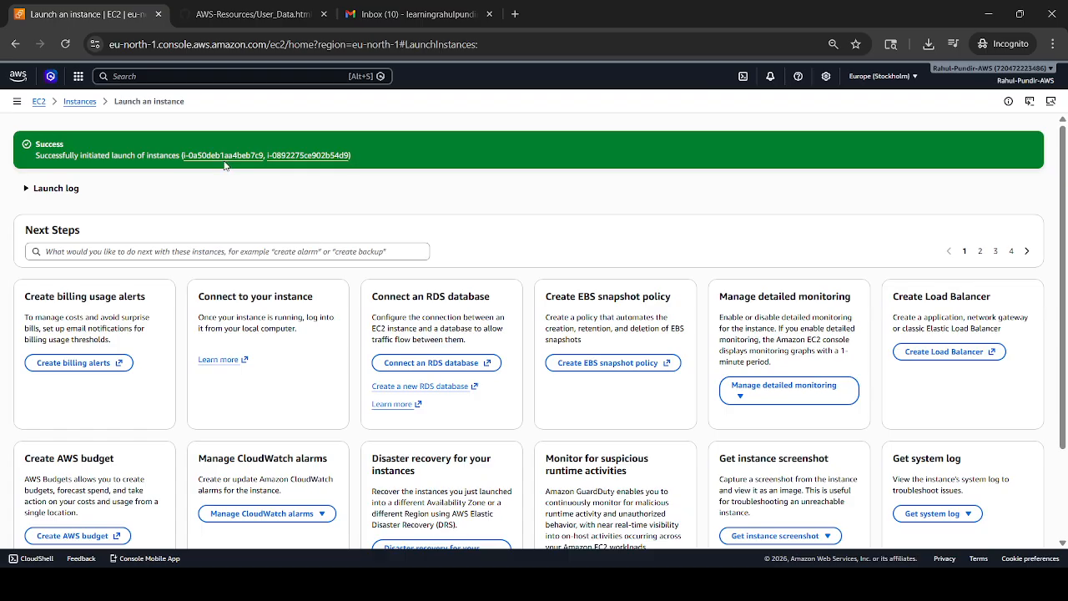
- View the running instances and the first MyWebServer instance's summary, returning to the instances list
{"action": "left_click", "coordinate": [77, 103]}
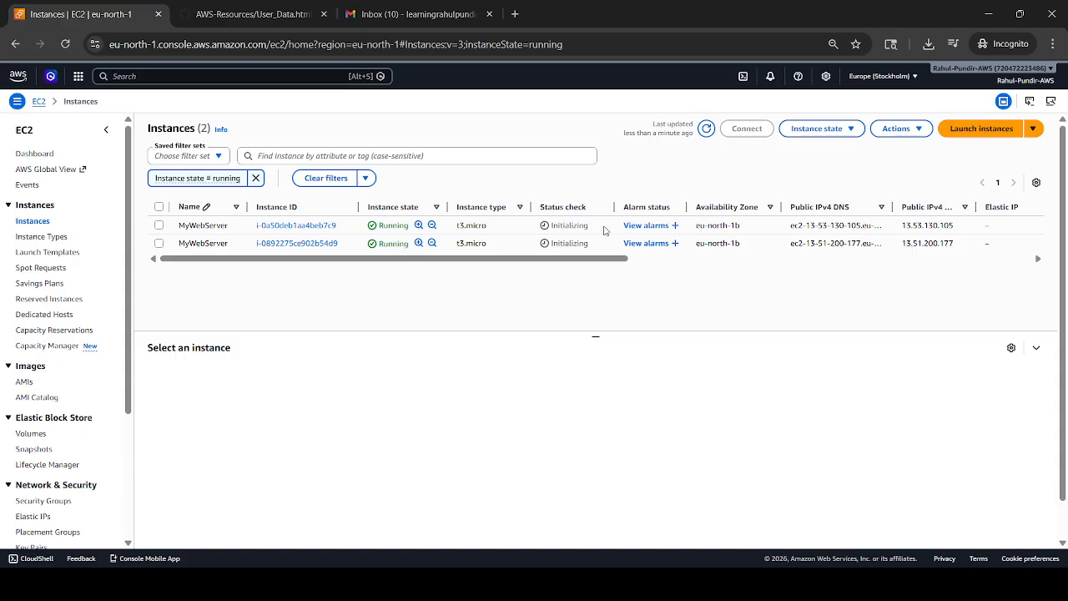
{"action": "left_click", "coordinate": [308, 227]}
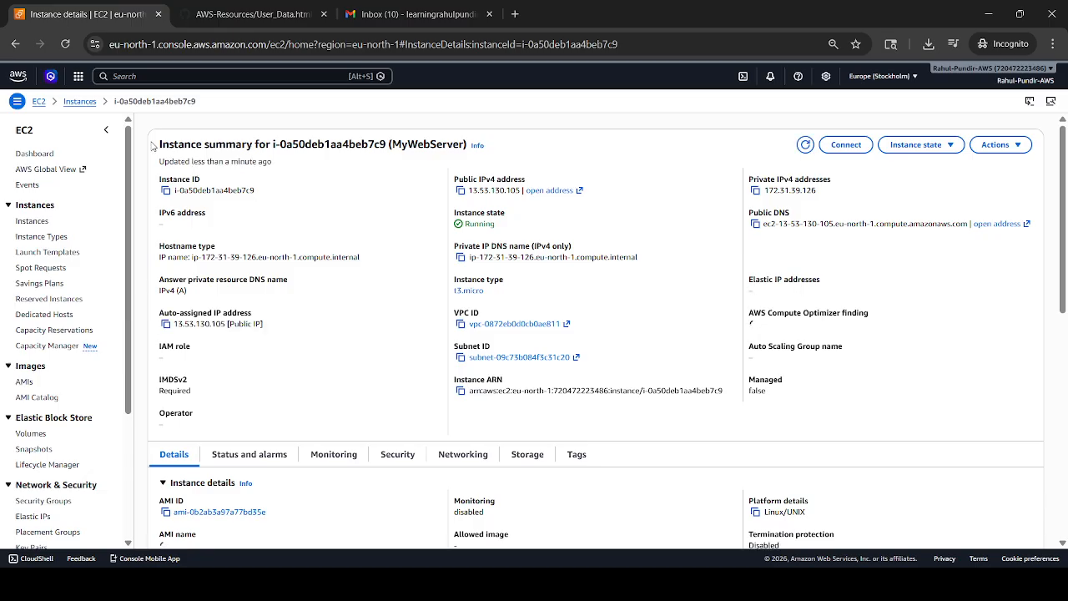
{"action": "left_click", "coordinate": [72, 101]}
{"action": "left_click", "coordinate": [73, 101]}
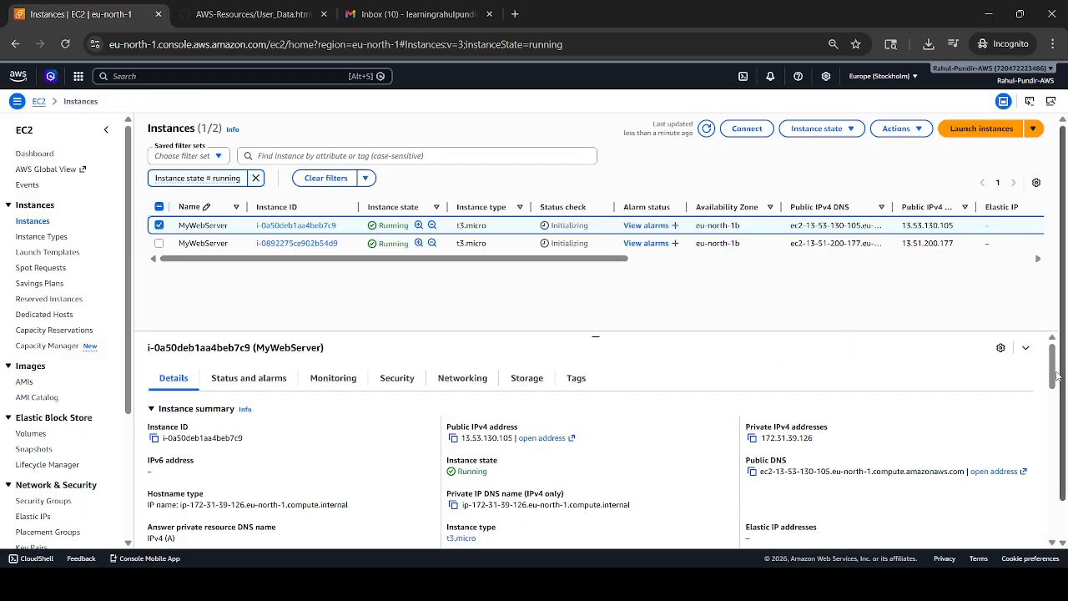
{"action": "left_click_drag", "start_coordinate": [1052, 378], "coordinate": [1056, 389]}
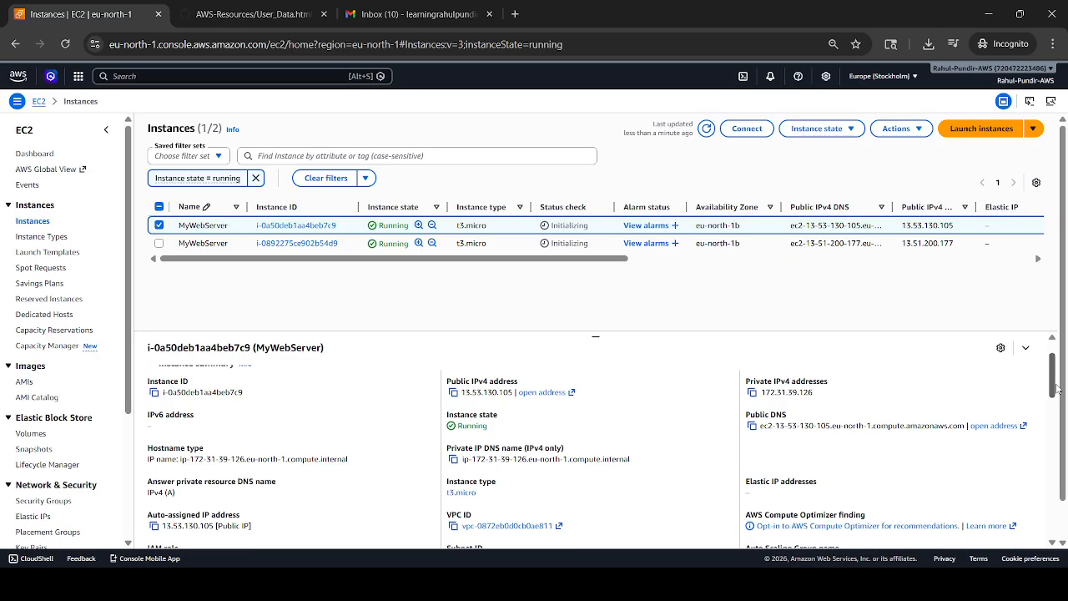
{"action": "left_click", "coordinate": [453, 392]}
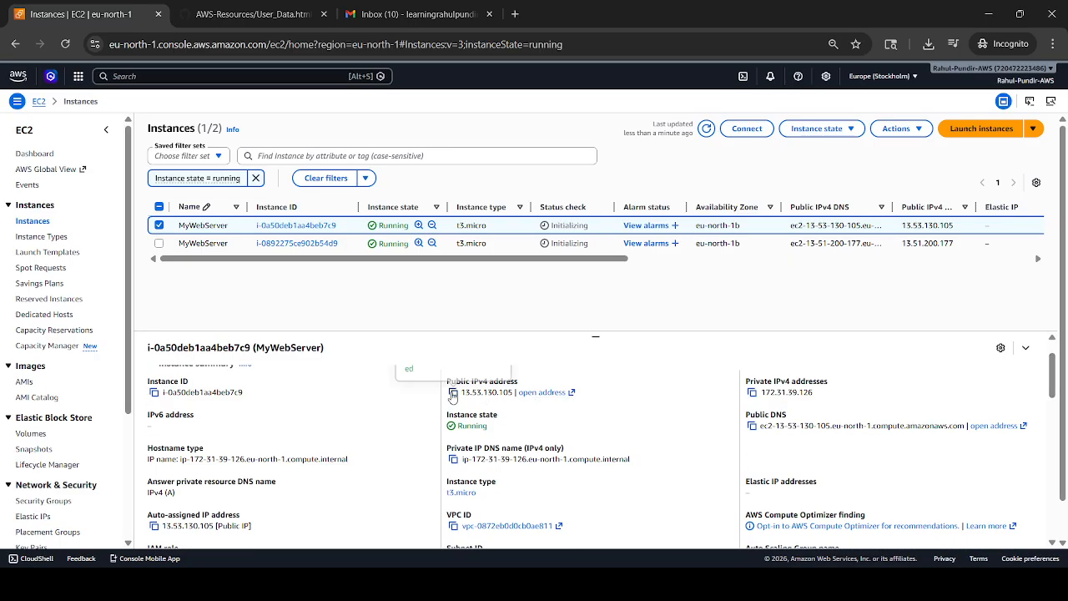
{"action": "left_click", "coordinate": [515, 14]}
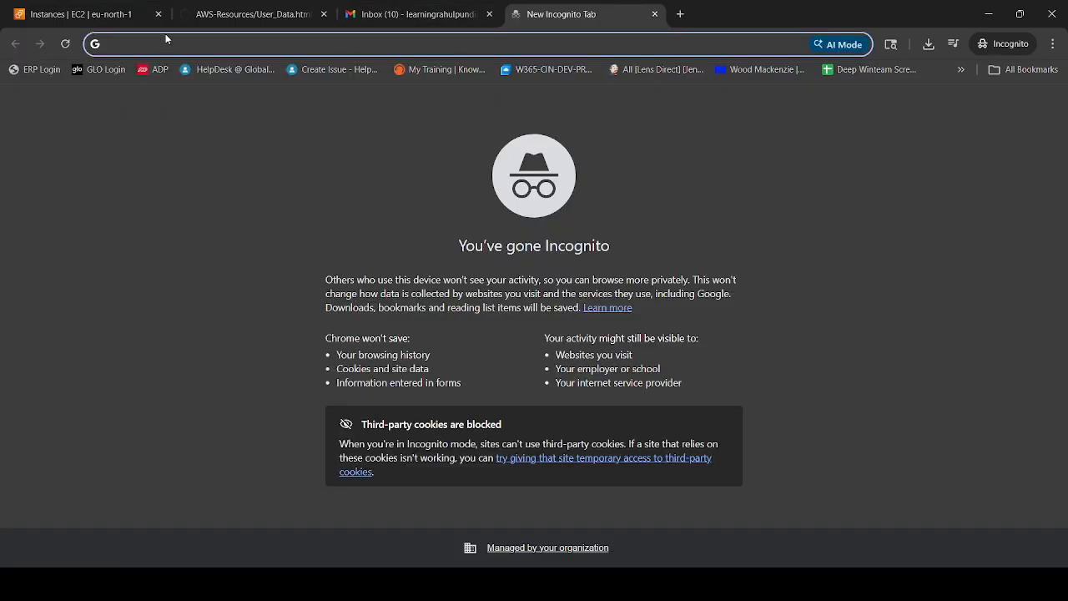
{"action": "key", "text": "ctrl+v"}
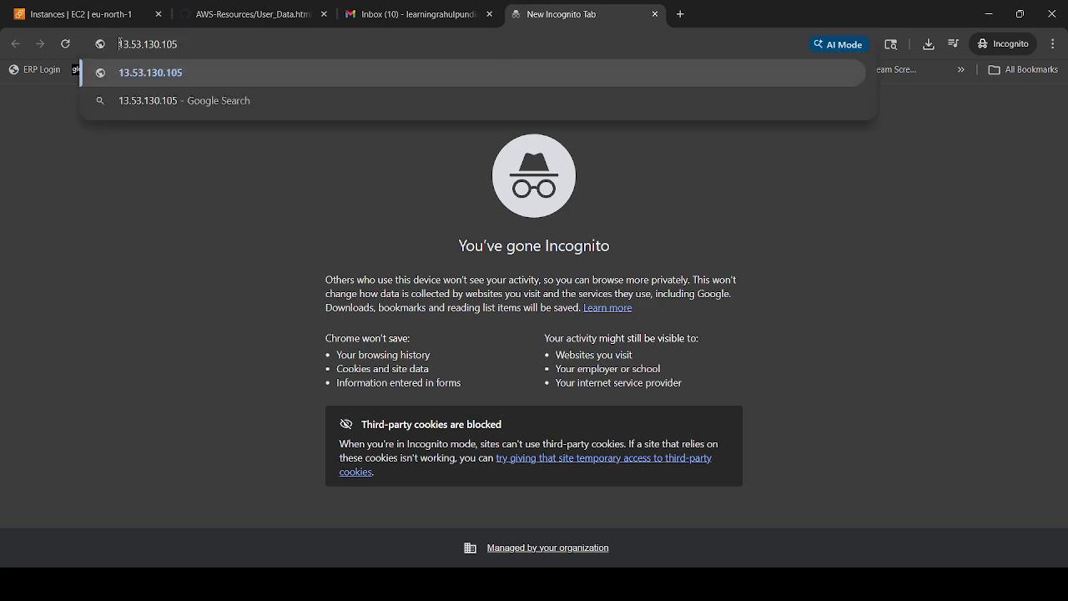
{"action": "type", "text": "http"}
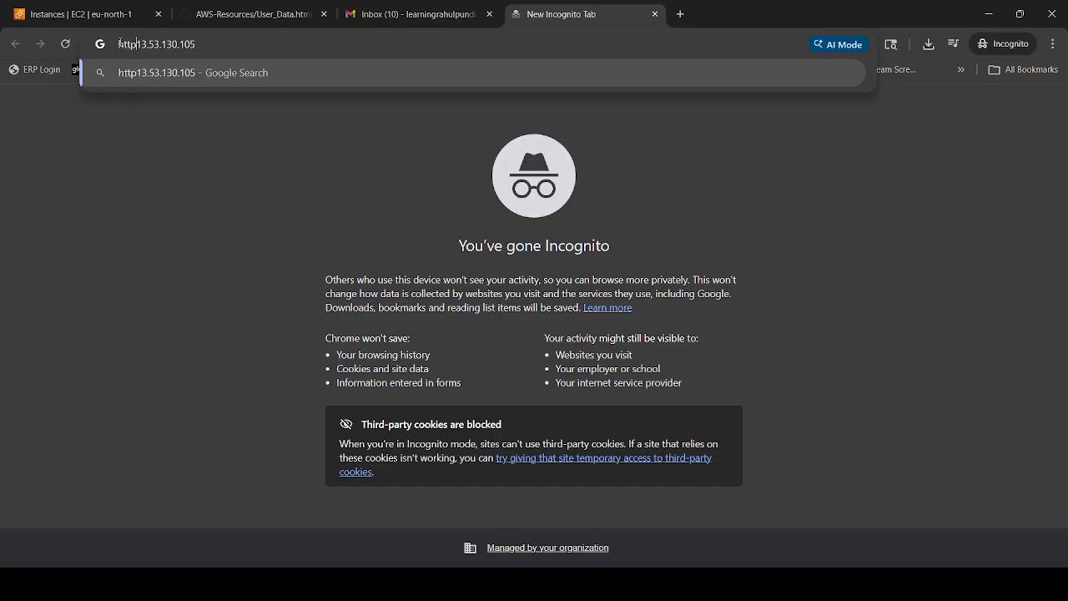
{"action": "type", "text": ":"}
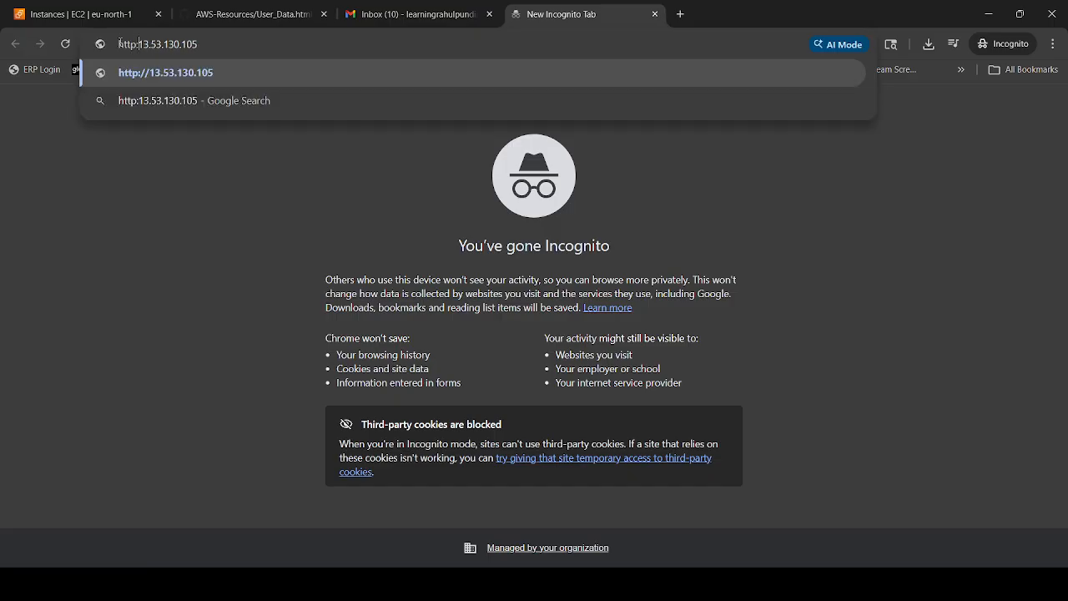
{"action": "type", "text": "//"}
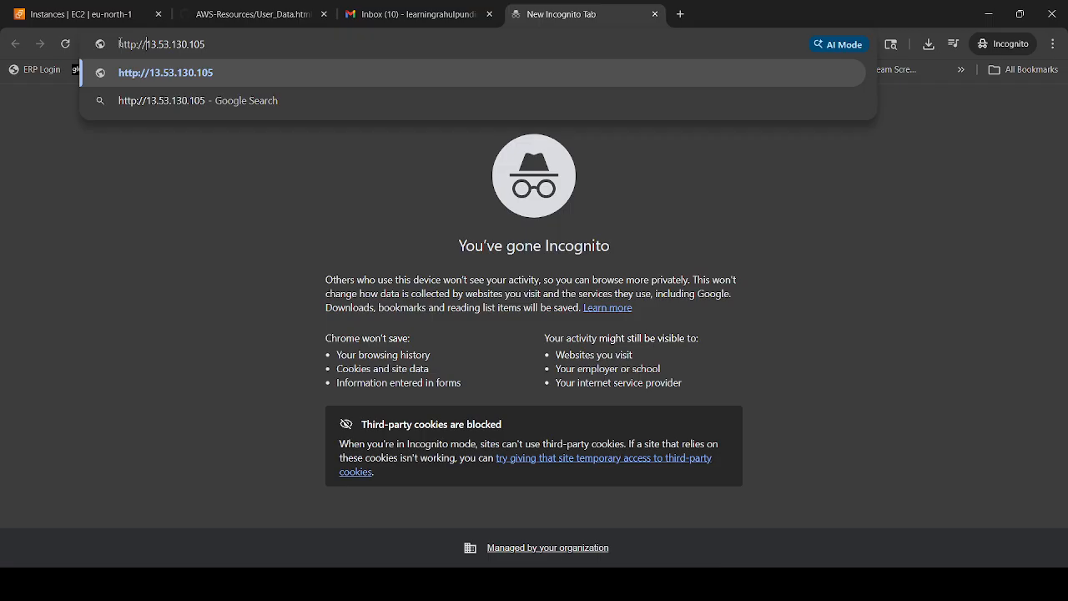
{"action": "key", "text": "Return"}
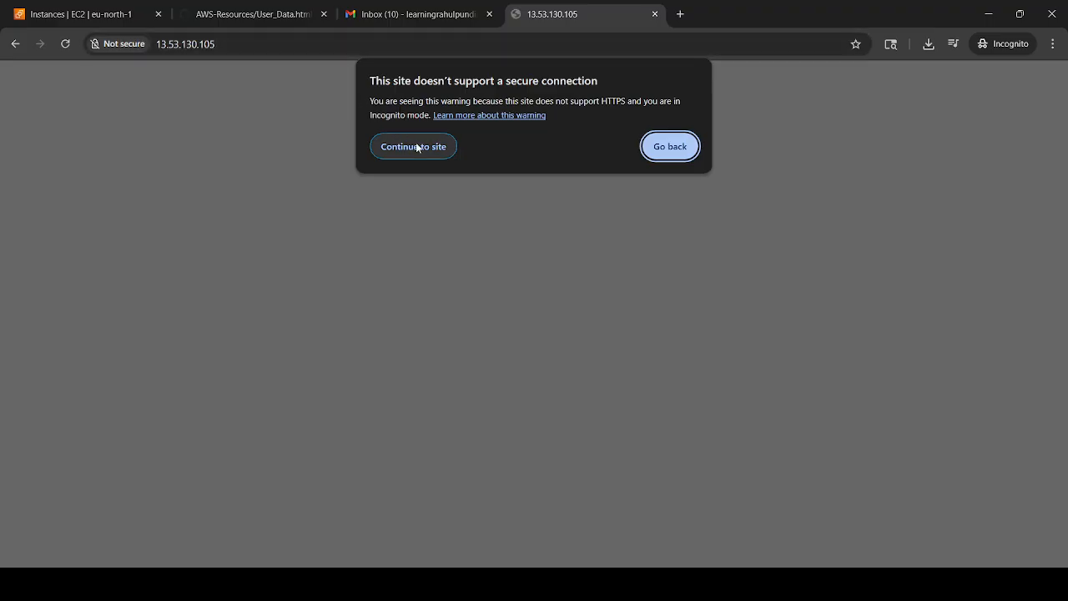
{"action": "left_click", "coordinate": [417, 147]}
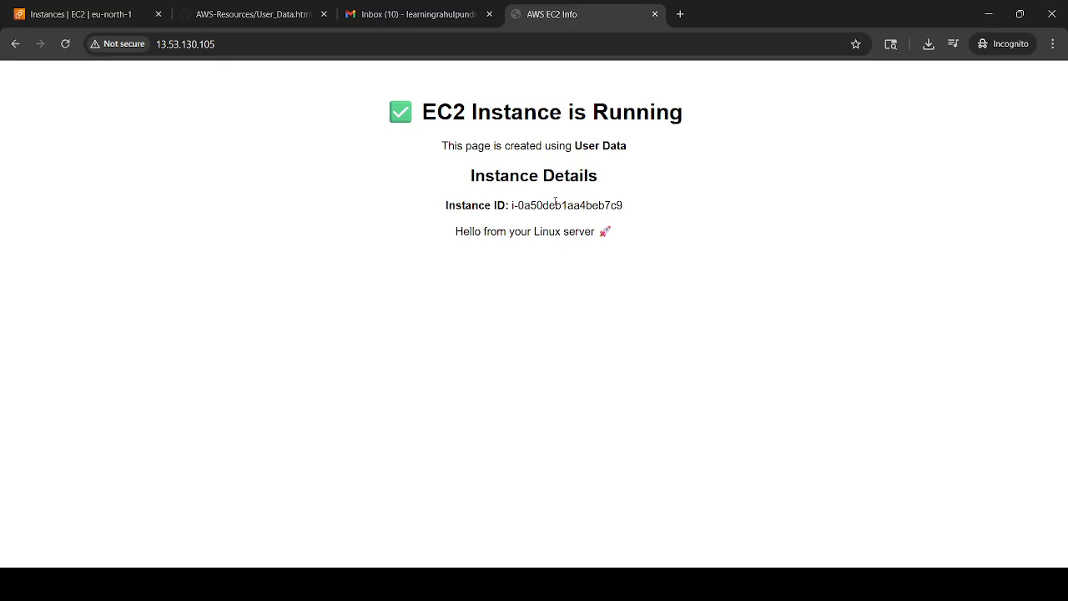
{"action": "left_click_drag", "start_coordinate": [611, 205], "coordinate": [644, 208]}
- Return to the EC2 instances list, select only the second MyWebServer instance and copy its public IPv4 address
{"action": "left_click", "coordinate": [49, 6]}
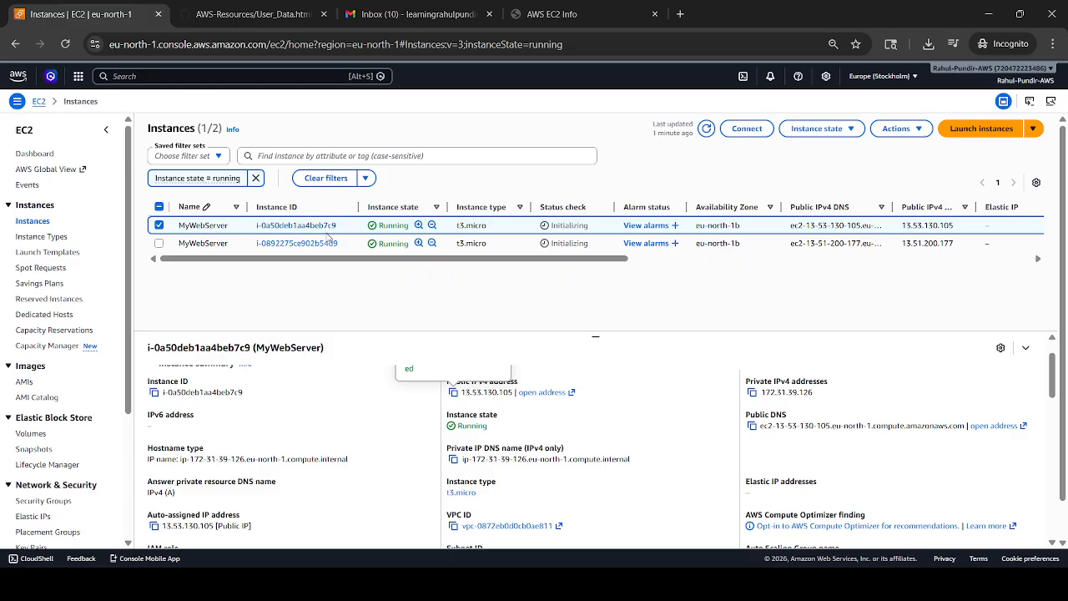
{"action": "left_click", "coordinate": [162, 229]}
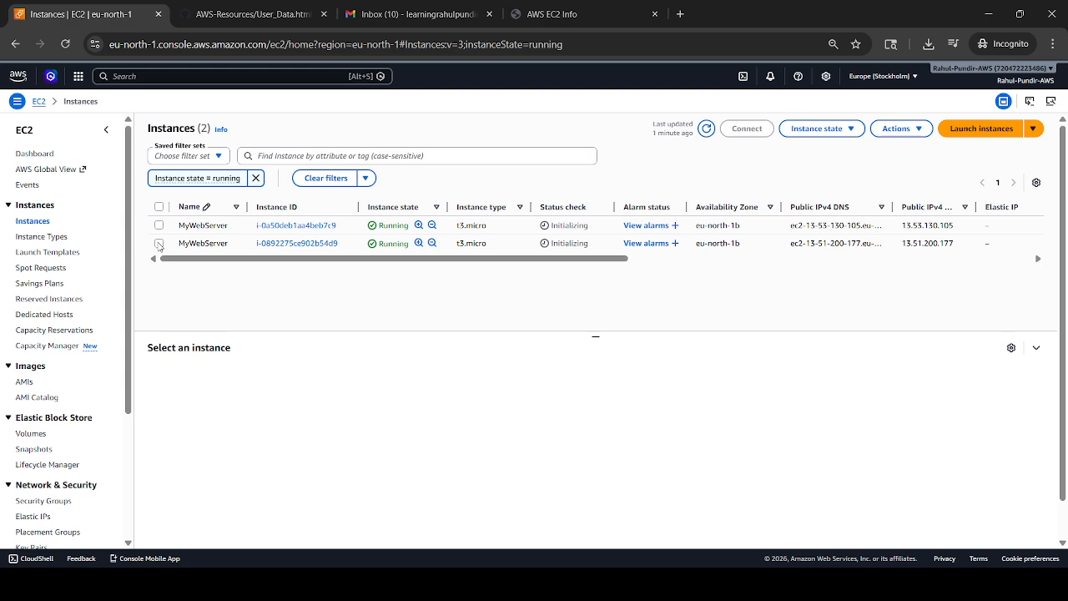
{"action": "left_click", "coordinate": [159, 244]}
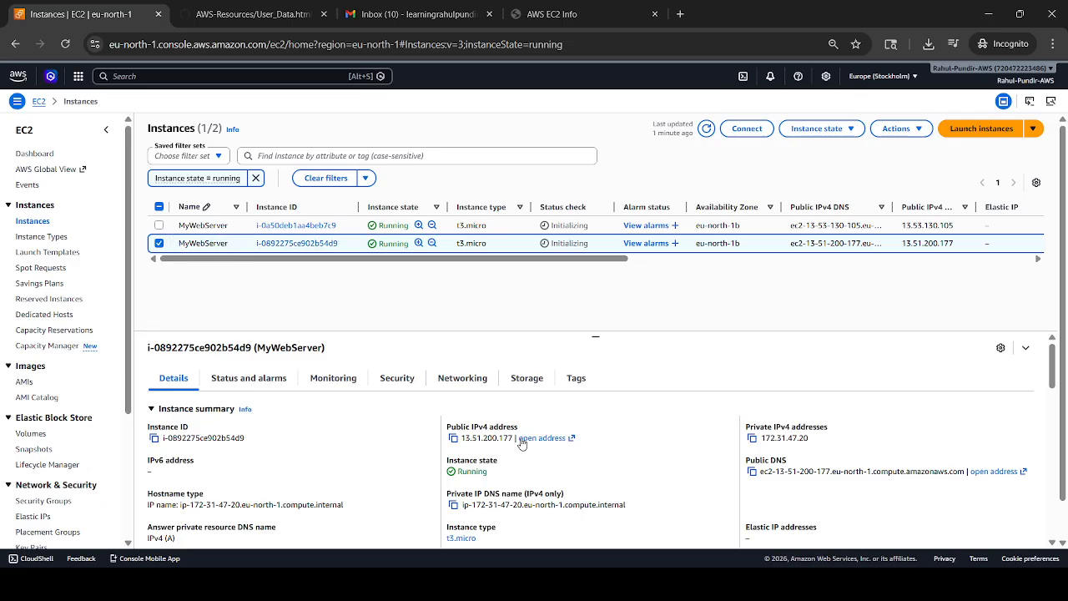
{"action": "left_click_drag", "start_coordinate": [513, 438], "coordinate": [455, 446]}
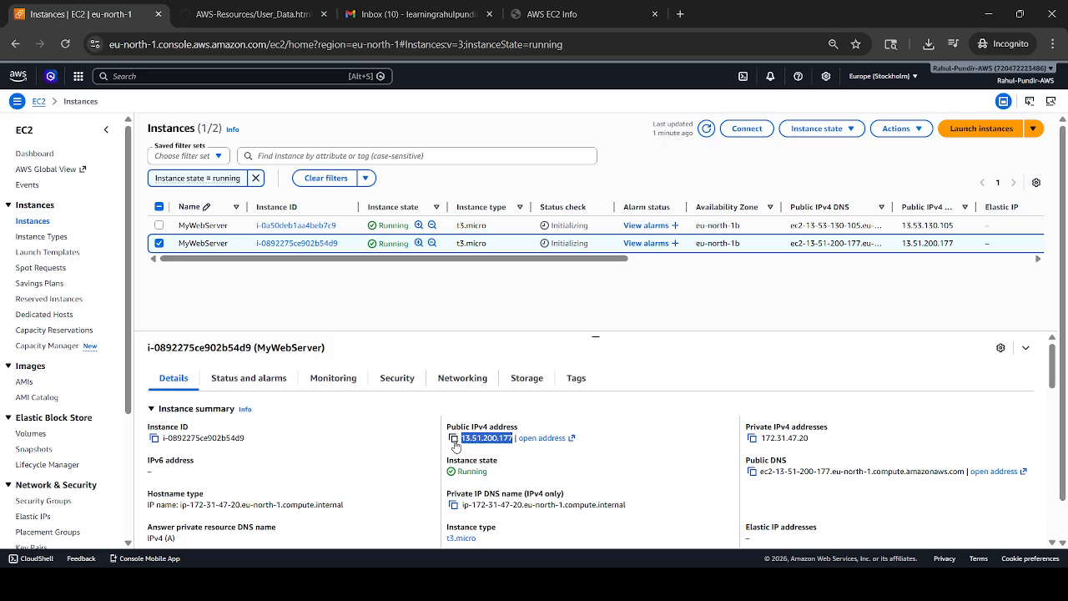
{"action": "key", "text": "ctrl+c"}
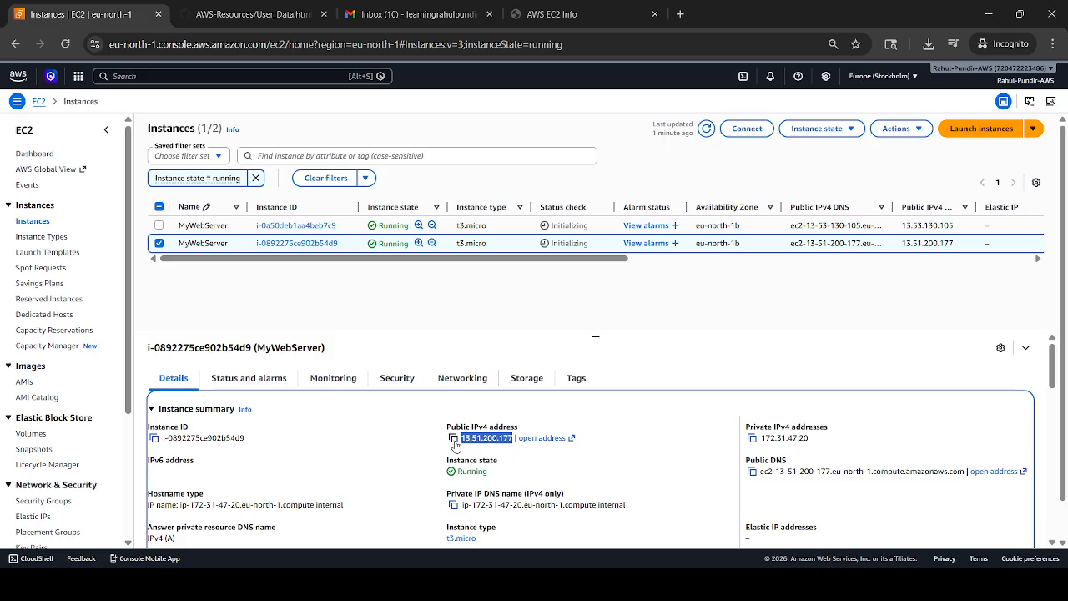
{"action": "left_click", "coordinate": [681, 15]}
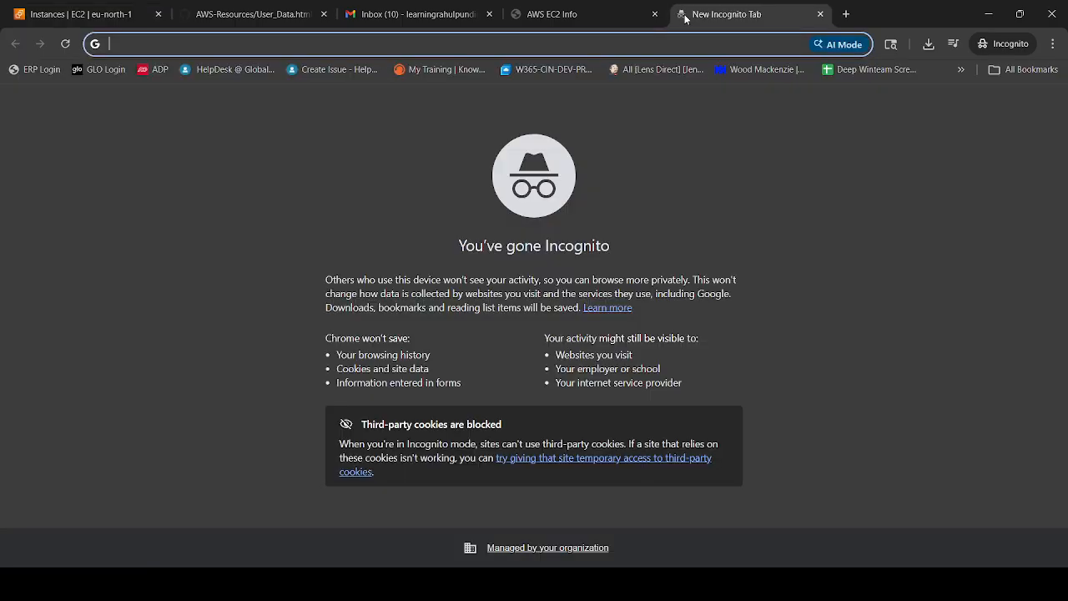
{"action": "type", "text": "http:"}
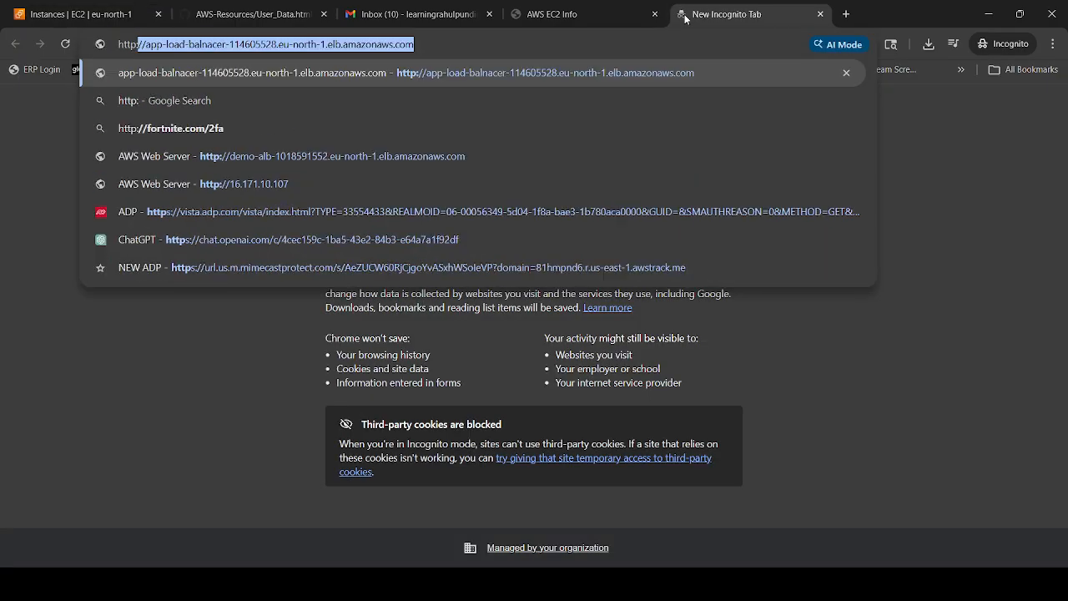
{"action": "type", "text": "//"}
{"action": "key", "text": "ctrl+v"}
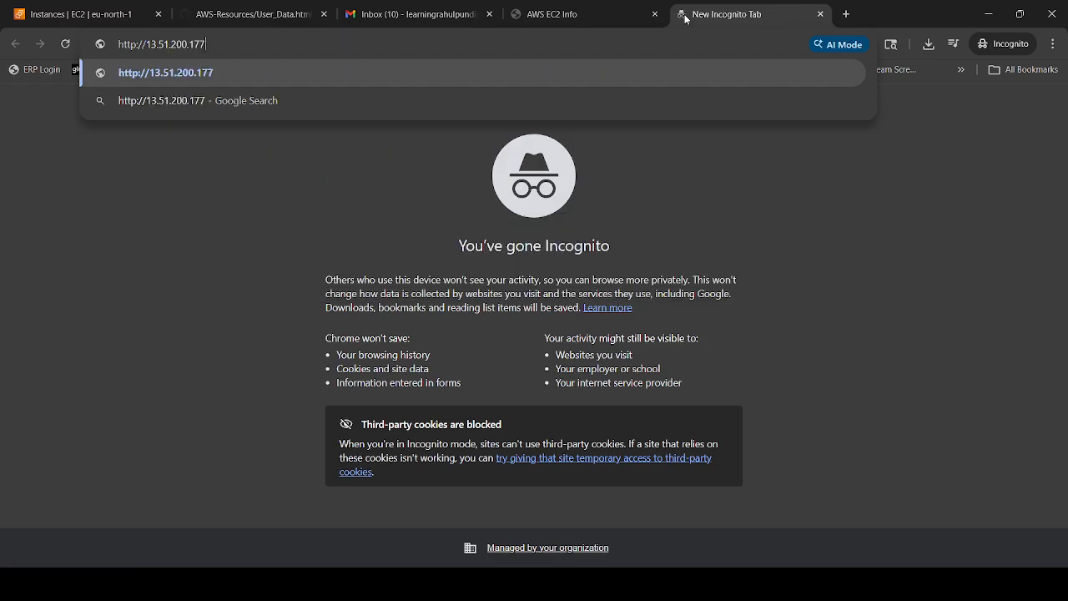
{"action": "key", "text": "Return"}
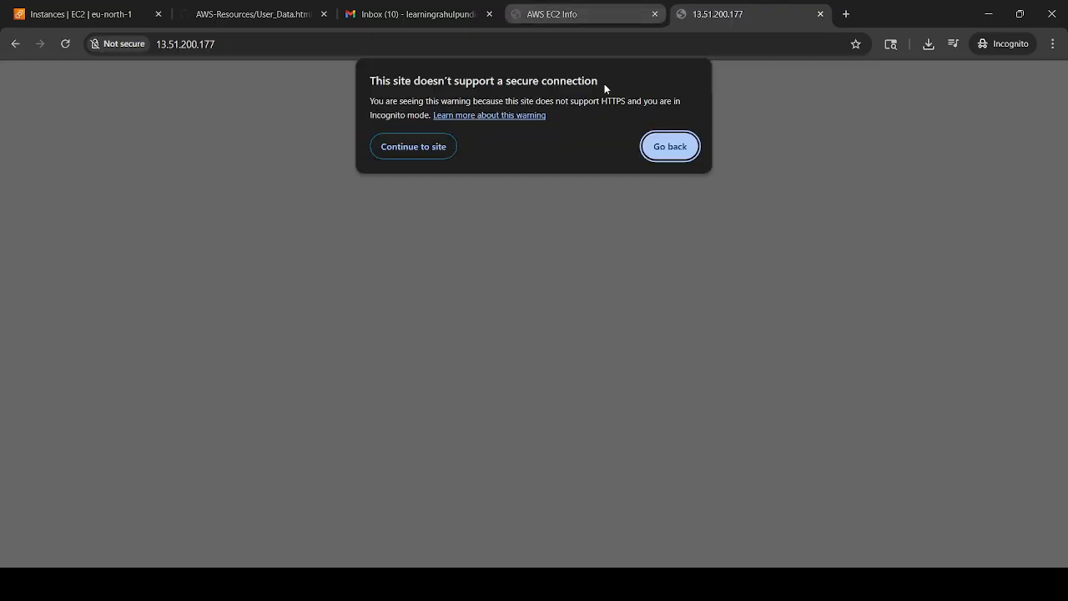
{"action": "left_click", "coordinate": [407, 144]}
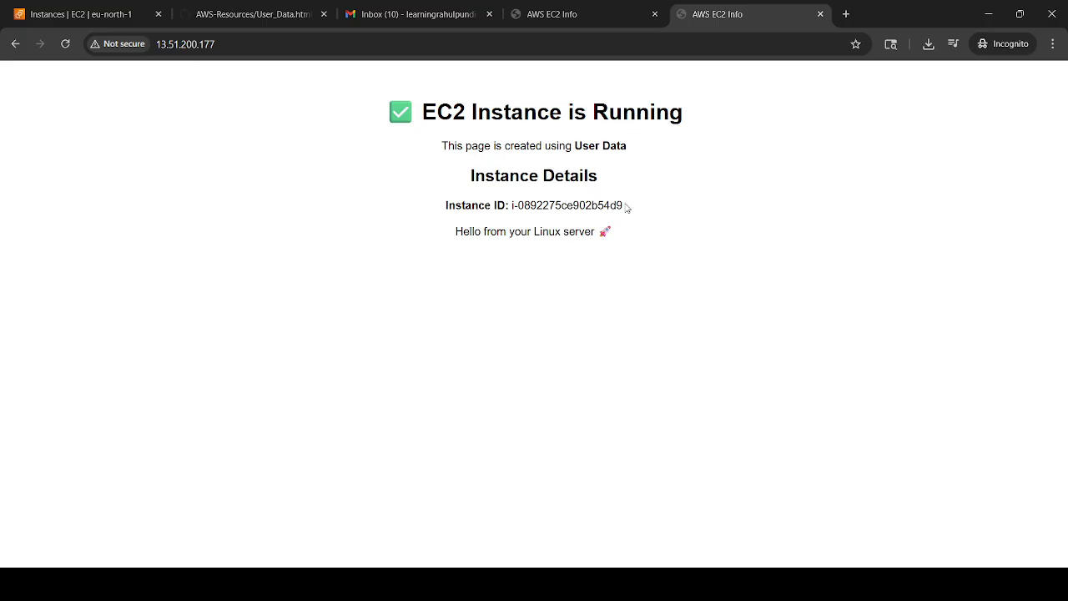
- Compare the instance IDs on the two web pages, then return to the EC2 instances list and clear the selection
{"action": "left_click_drag", "start_coordinate": [626, 206], "coordinate": [597, 205]}
{"action": "left_click", "coordinate": [612, 18]}
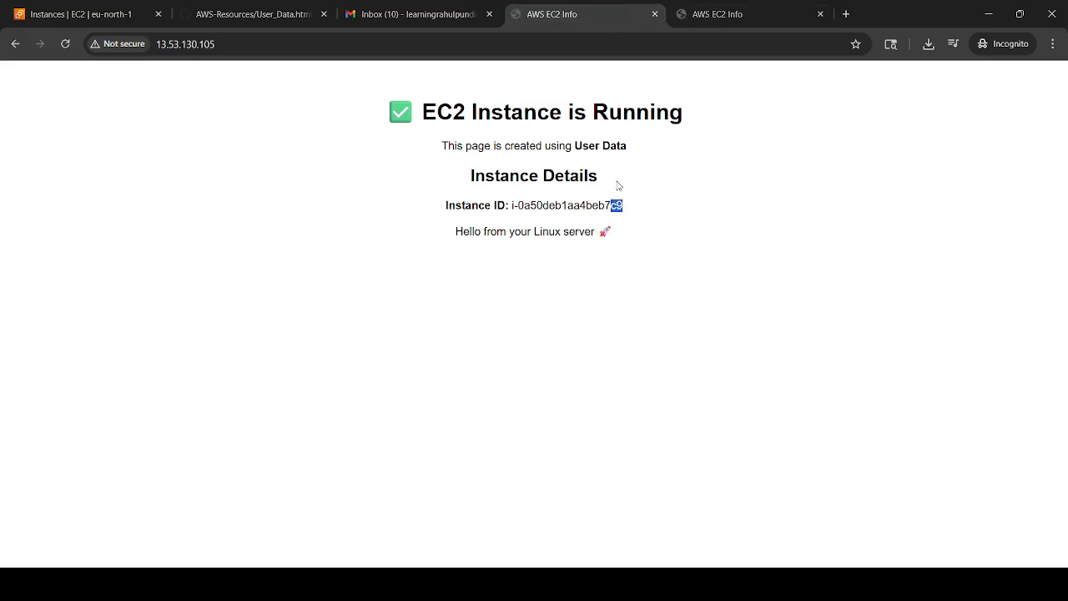
{"action": "left_click", "coordinate": [110, 14]}
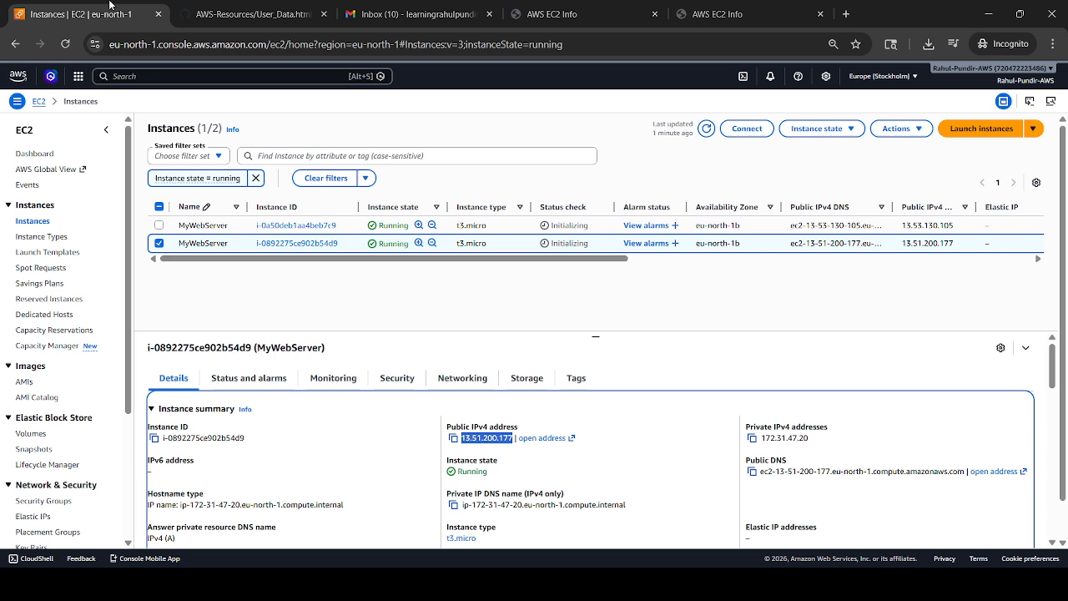
{"action": "left_click", "coordinate": [156, 246]}
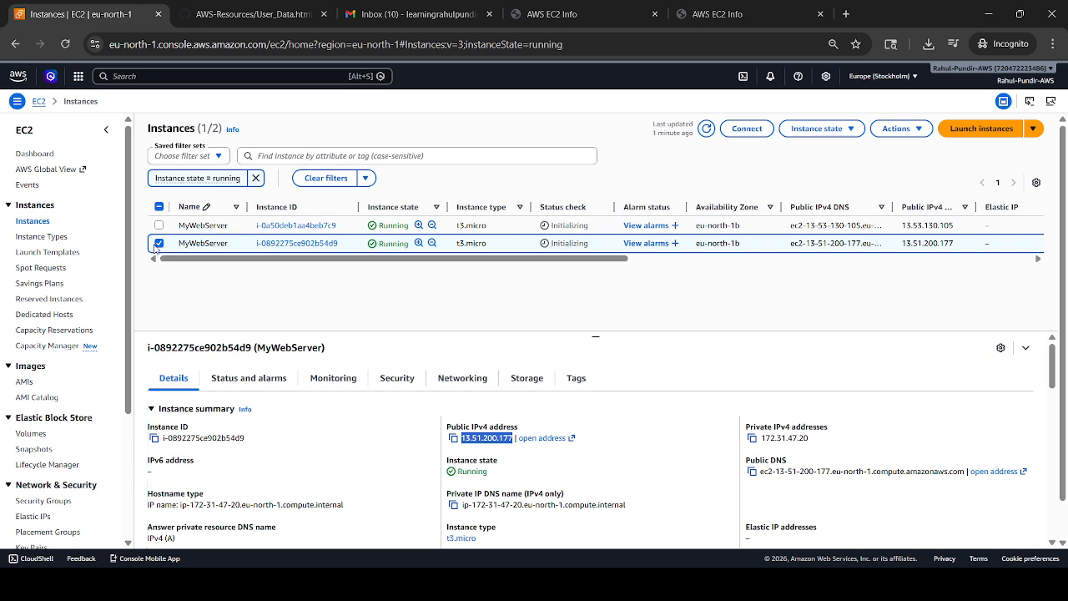
{"action": "left_click", "coordinate": [158, 243]}
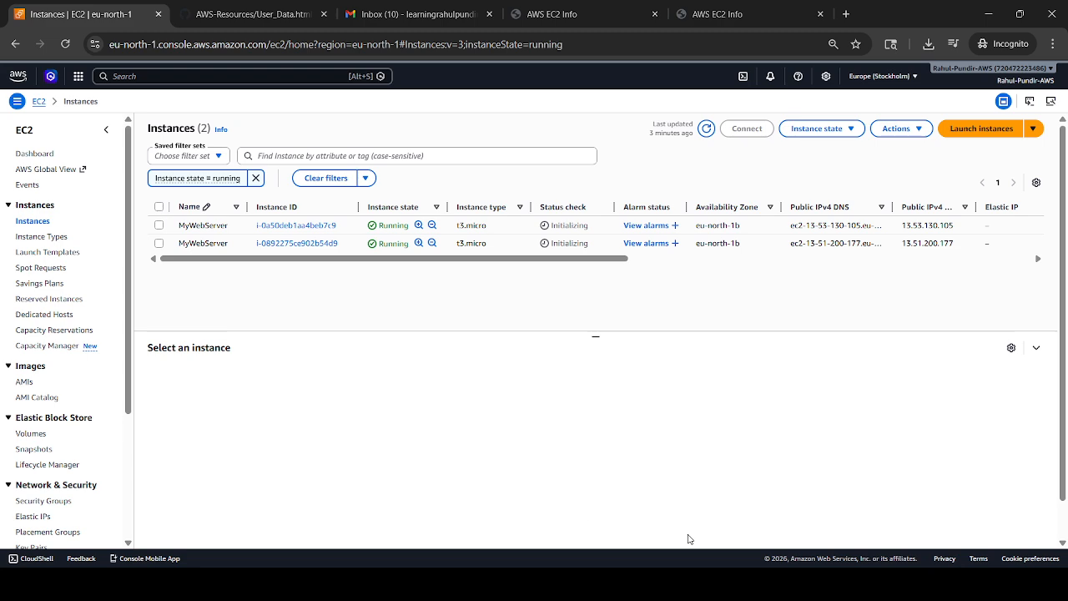
- Start a new EC2 security group named myalb with the description "this is for my load balancer"
{"action": "left_click", "coordinate": [50, 501]}
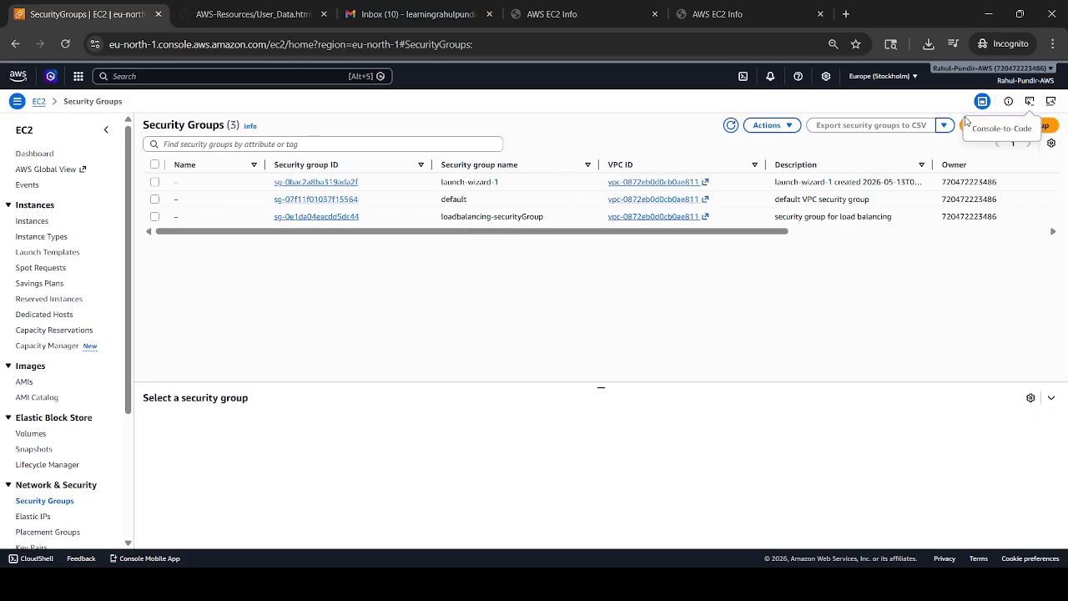
{"action": "left_click", "coordinate": [993, 126]}
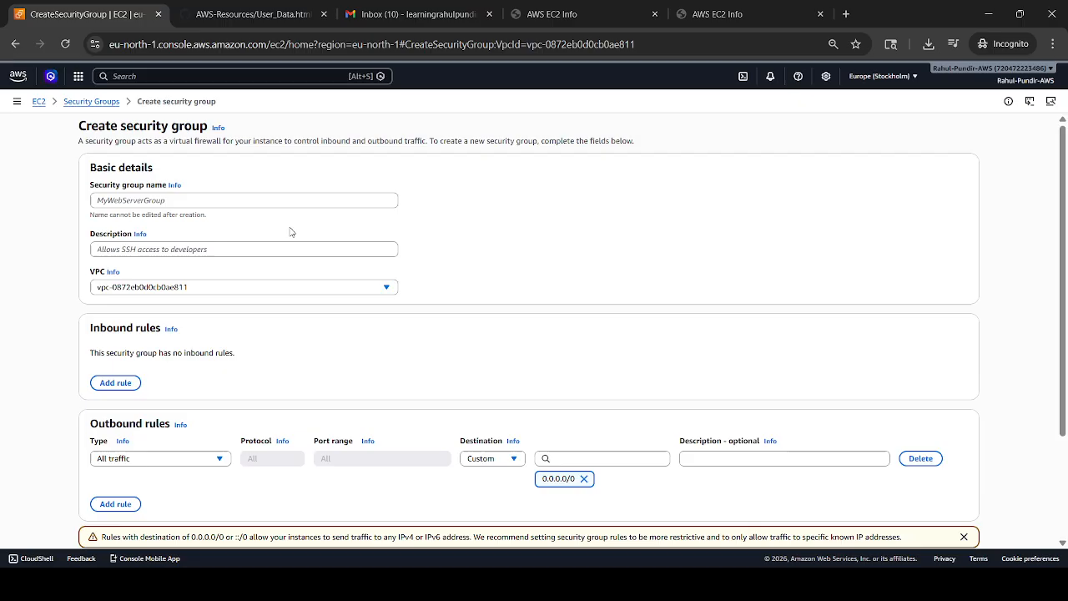
{"action": "left_click", "coordinate": [170, 199]}
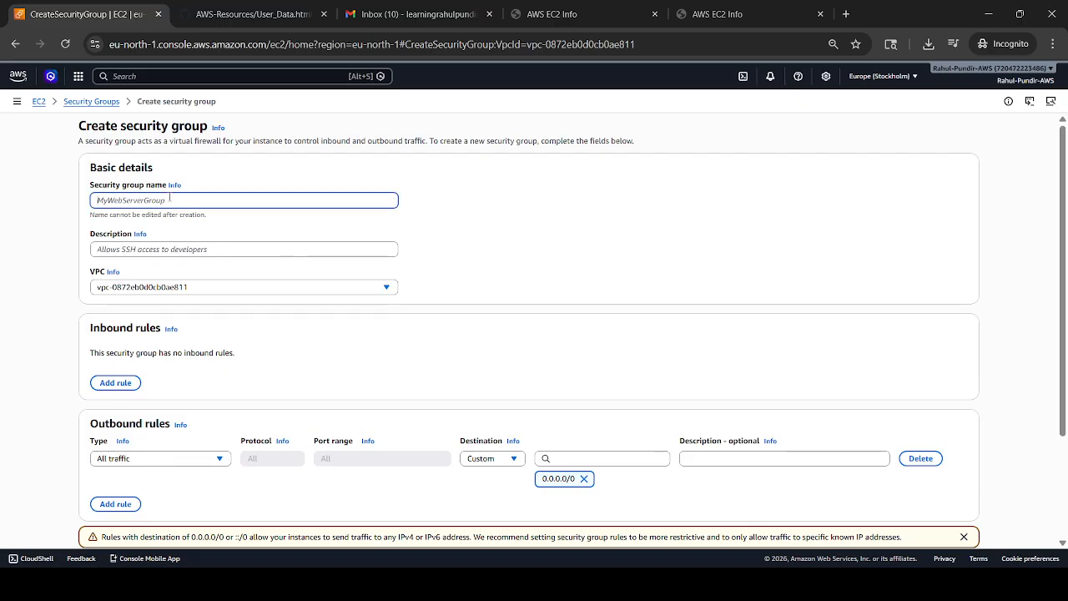
{"action": "type", "text": "mya"}
{"action": "type", "text": "lp"}
{"action": "left_click", "coordinate": [133, 249]}
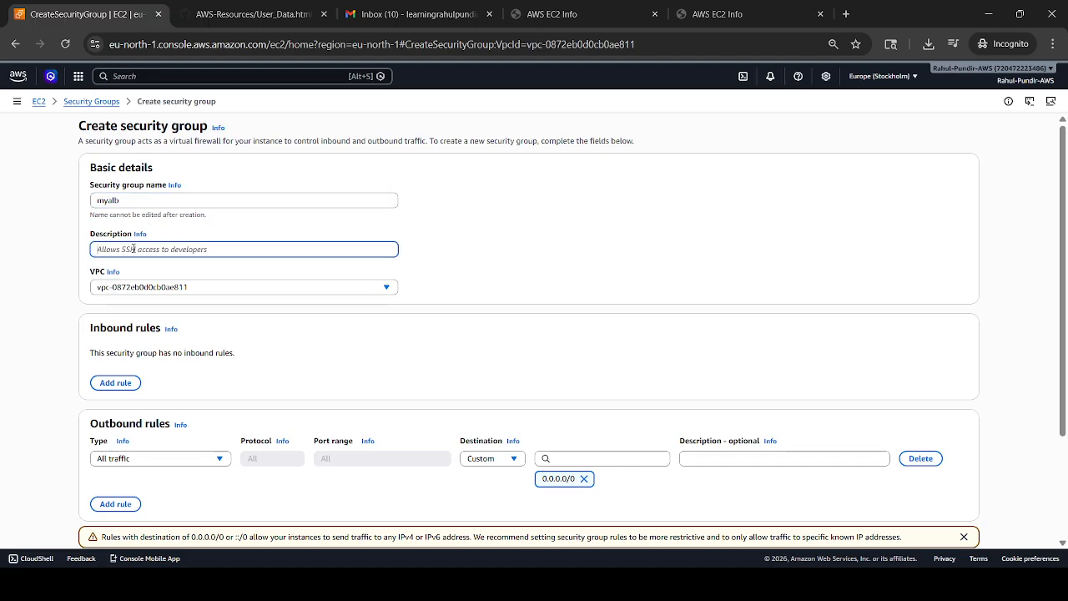
{"action": "type", "text": "this is f"}
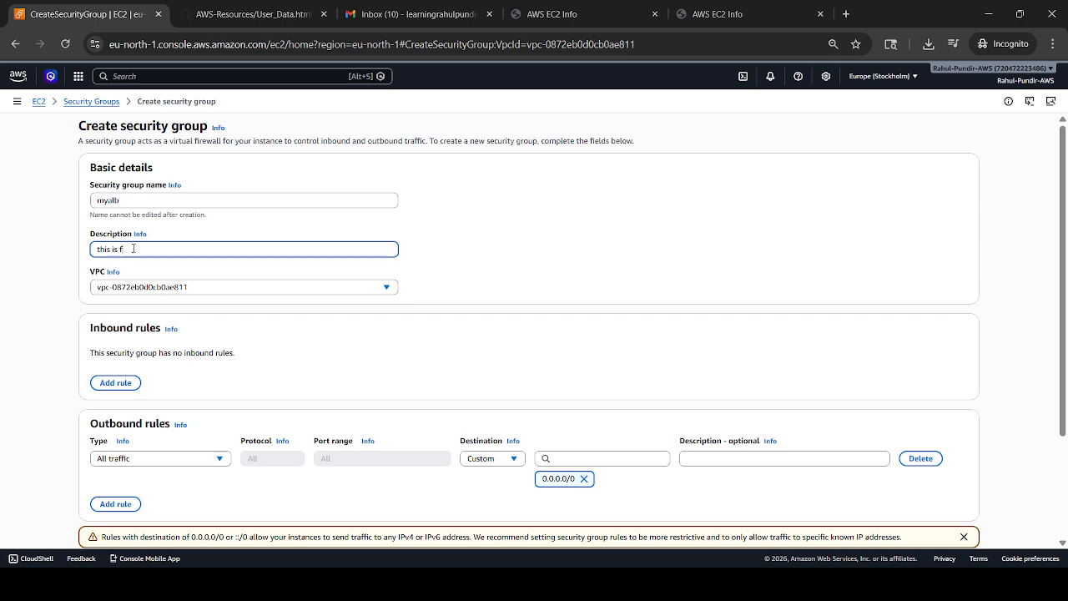
{"action": "type", "text": "or any load balancer"}
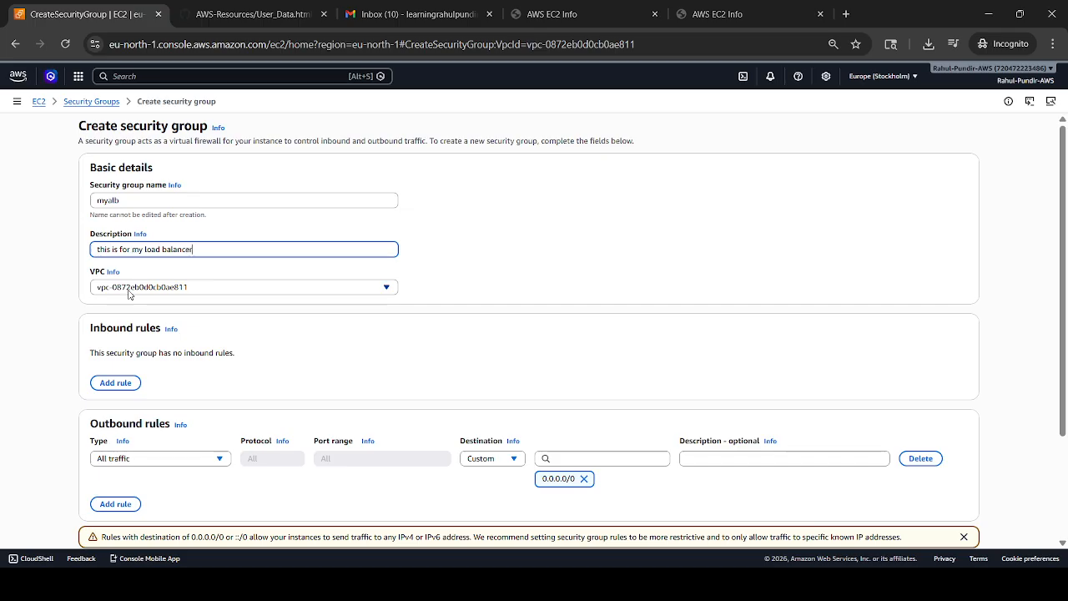
- Add an inbound HTTP rule with source Anywhere-IPv4 and create the security group
{"action": "left_click", "coordinate": [115, 382]}
{"action": "left_click", "coordinate": [200, 365]}
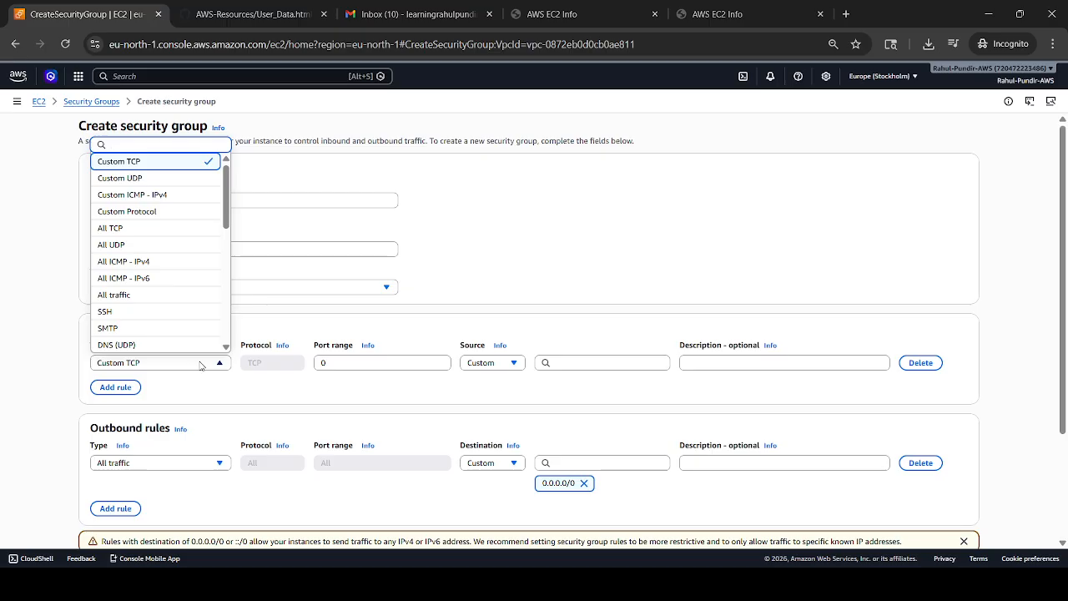
{"action": "type", "text": "http"}
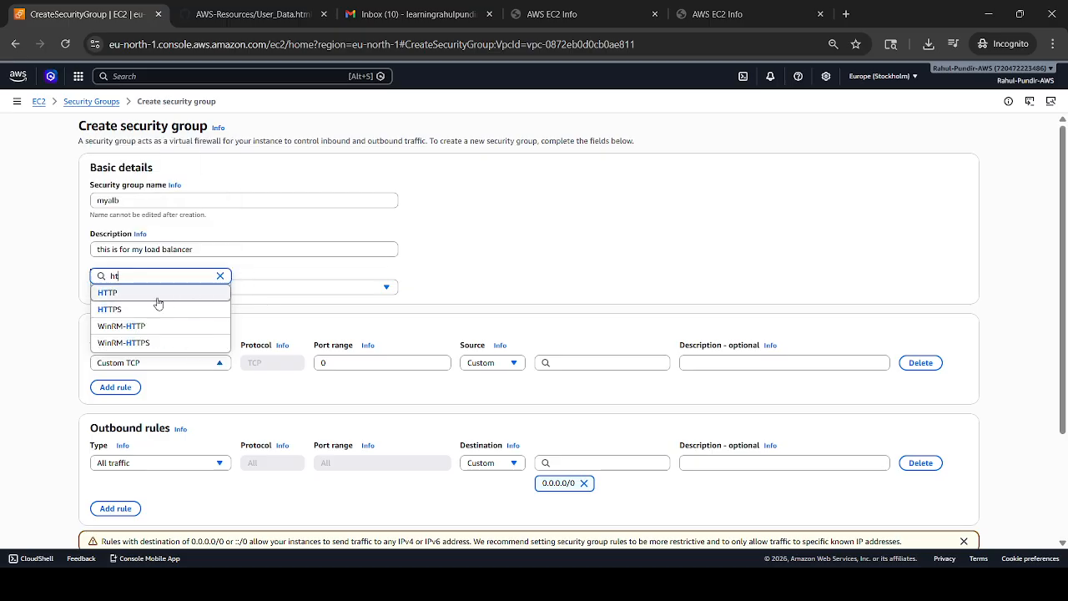
{"action": "left_click", "coordinate": [158, 298]}
{"action": "left_click", "coordinate": [490, 364]}
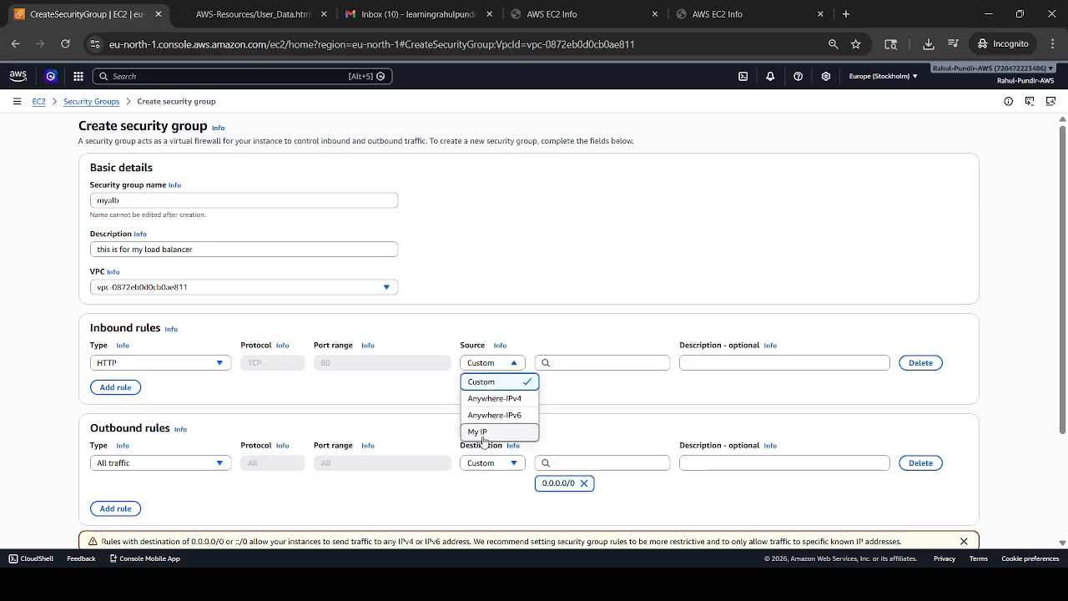
{"action": "left_click", "coordinate": [505, 399]}
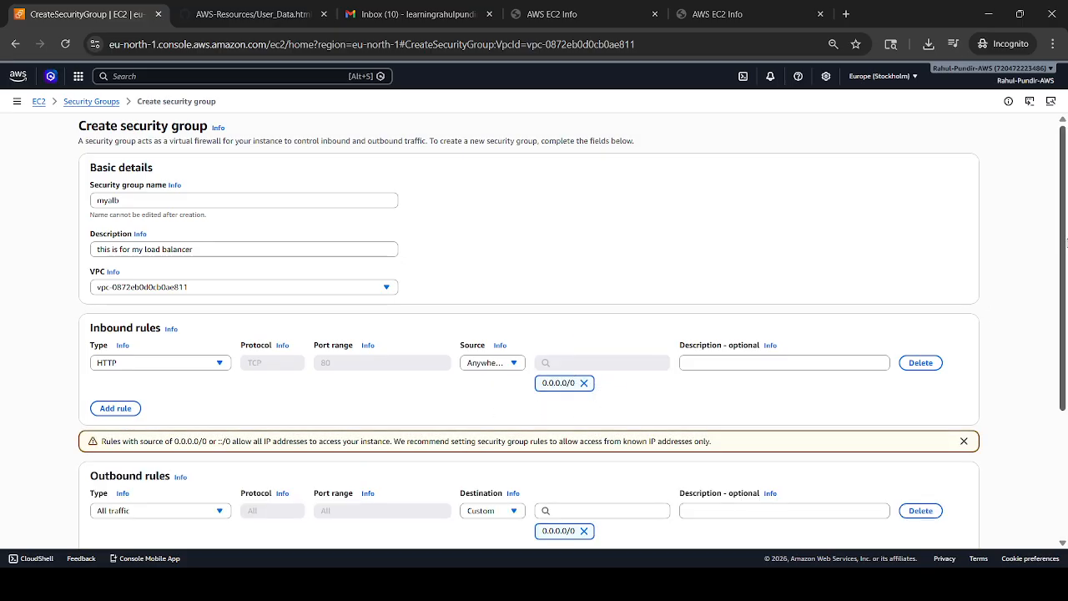
{"action": "scroll", "coordinate": [1064, 348], "scroll_direction": "down", "scroll_amount": 2}
{"action": "scroll", "coordinate": [1064, 347], "scroll_direction": "down", "scroll_amount": 1}
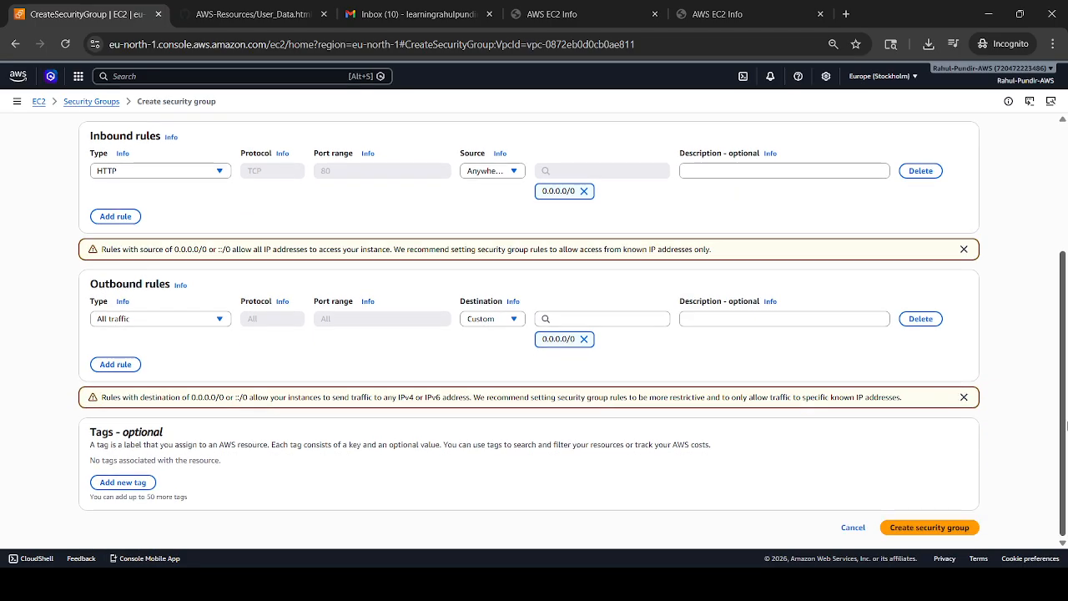
{"action": "left_click", "coordinate": [925, 526]}
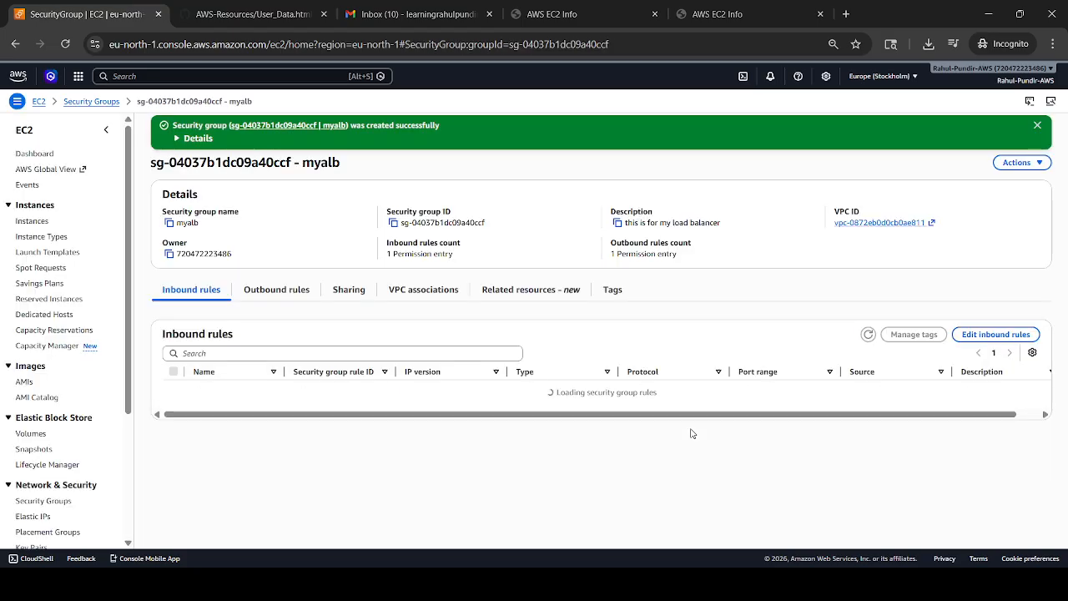
- Select myalb in the security groups list, then go to the target groups and start creating a new one
{"action": "left_click", "coordinate": [97, 101]}
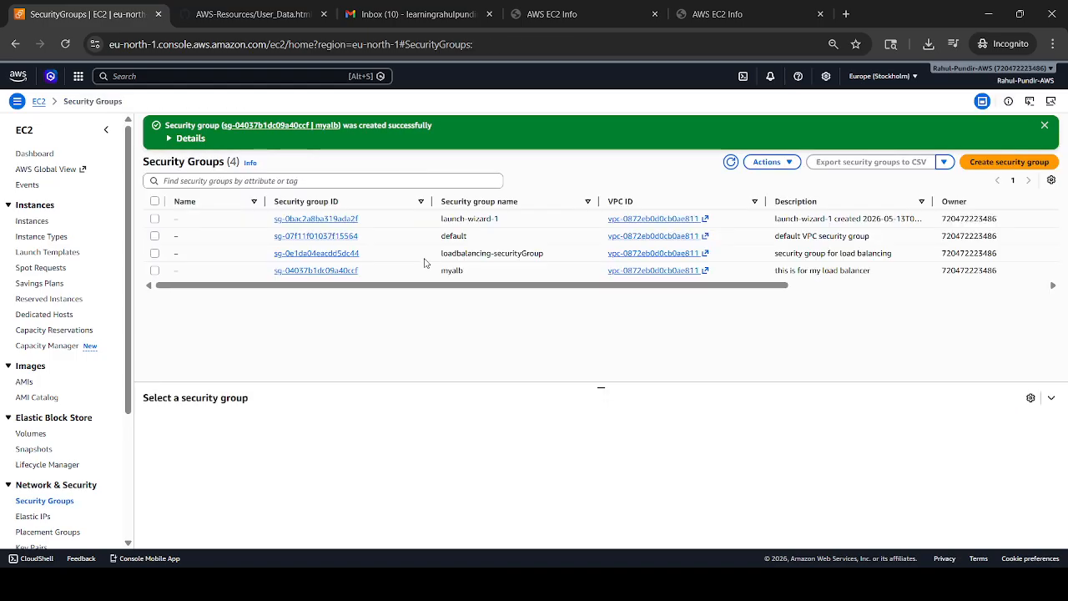
{"action": "left_click_drag", "start_coordinate": [472, 275], "coordinate": [439, 272]}
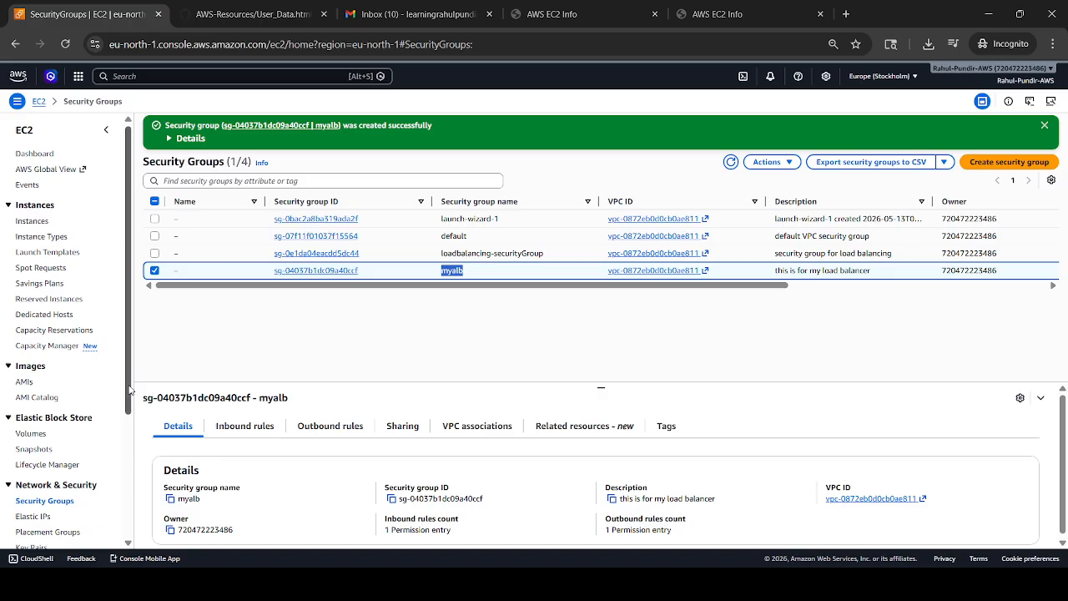
{"action": "scroll", "coordinate": [135, 442], "scroll_direction": "down", "scroll_amount": 1}
{"action": "scroll", "coordinate": [135, 442], "scroll_direction": "down", "scroll_amount": 1}
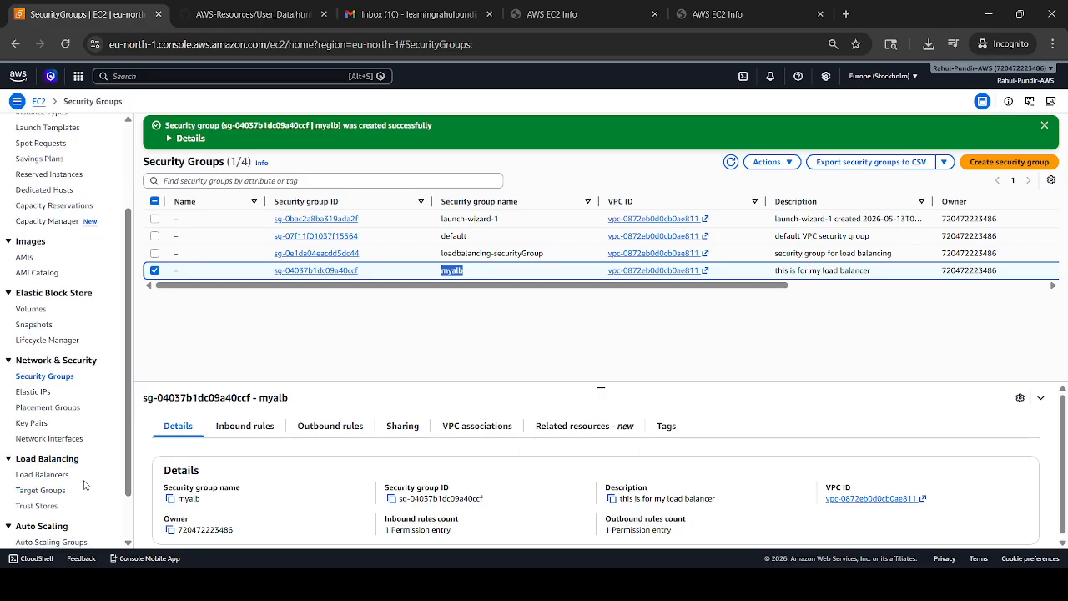
{"action": "left_click", "coordinate": [56, 493]}
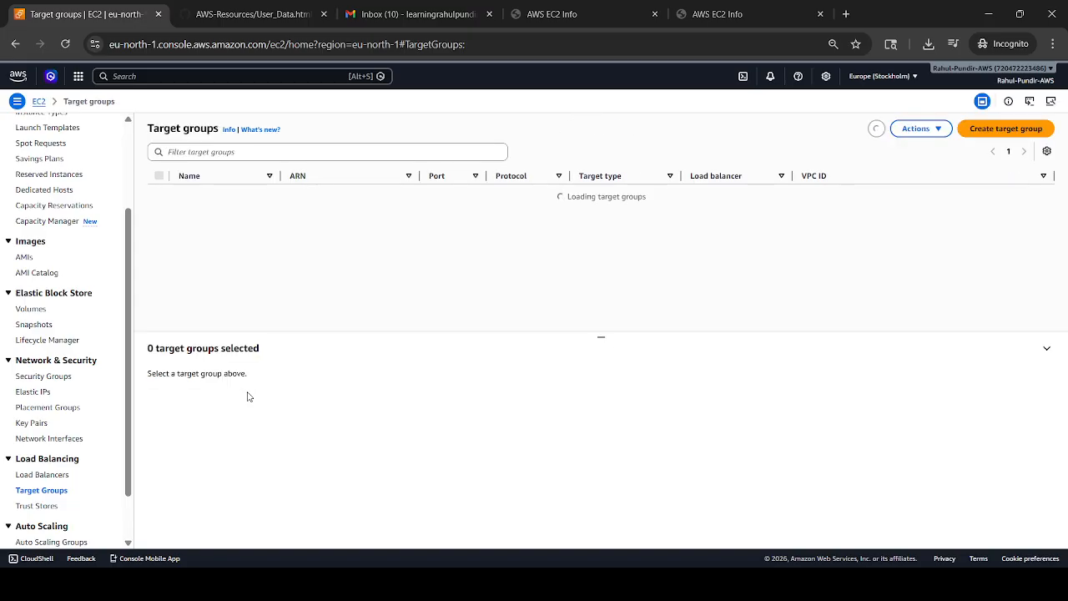
{"action": "left_click", "coordinate": [973, 131]}
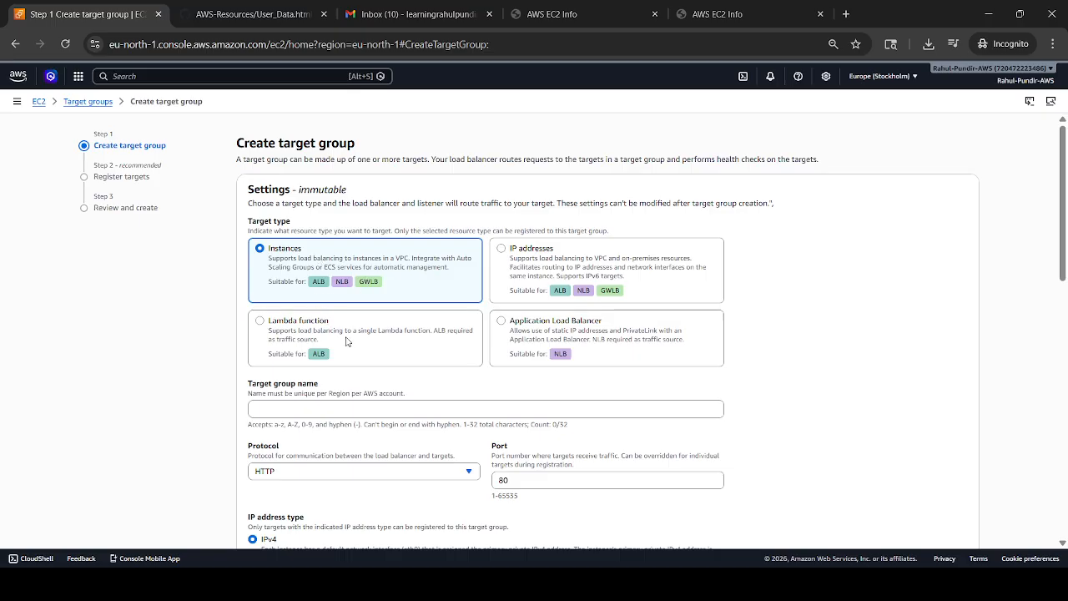
- Name the target group demo-target-group, keep the remaining settings, and continue to target registration
{"action": "left_click", "coordinate": [335, 409]}
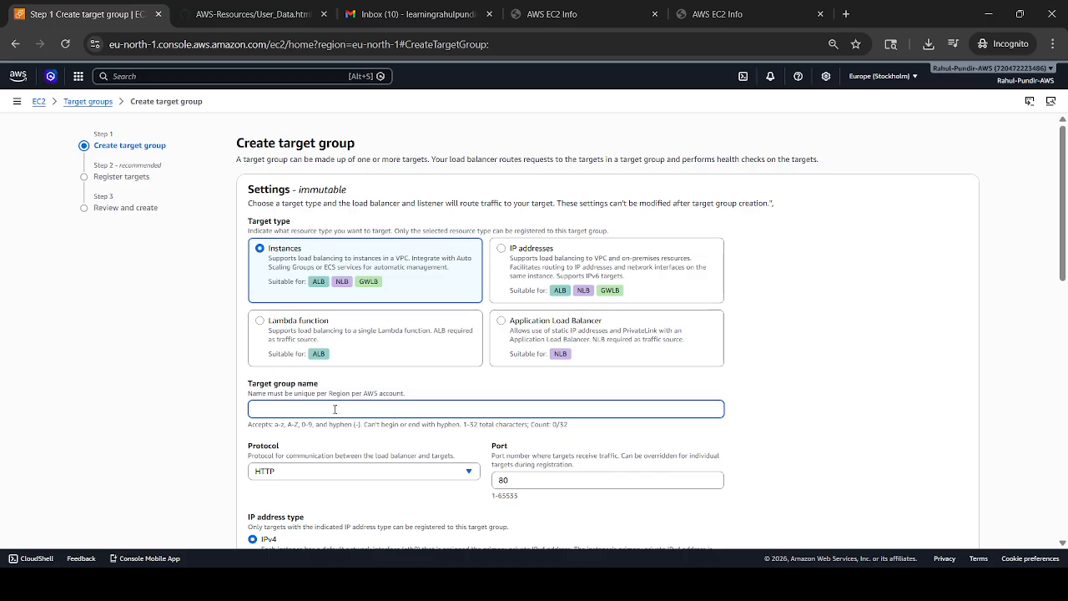
{"action": "type", "text": "t"}
{"action": "key", "text": "BackSpace"}
{"action": "type", "text": "de"}
{"action": "type", "text": "mo-target-group"}
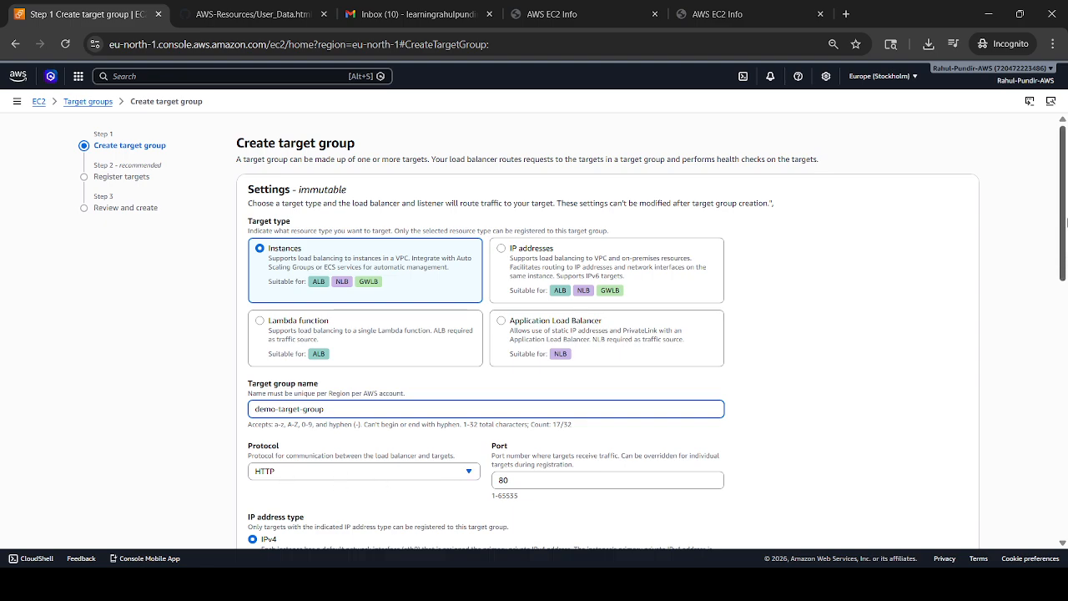
{"action": "mouse_move", "coordinate": [1066, 221]}
{"action": "left_mouse_down"}
{"action": "mouse_move", "coordinate": [1054, 354]}
{"action": "mouse_move", "coordinate": [1025, 483]}
{"action": "mouse_move", "coordinate": [1053, 353]}
{"action": "mouse_move", "coordinate": [1043, 303]}
{"action": "mouse_move", "coordinate": [1029, 452]}
{"action": "left_mouse_up"}
{"action": "scroll", "coordinate": [1030, 451], "scroll_direction": "down", "scroll_amount": 1}
{"action": "left_click", "coordinate": [951, 519]}
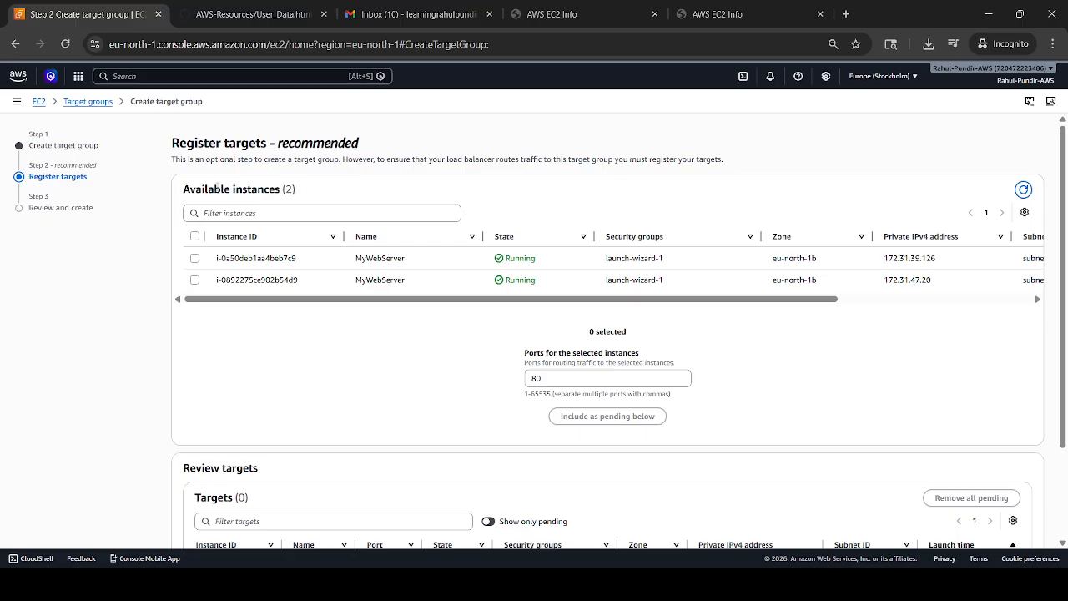
- Add both MyWebServer instances as pending targets on port 80 and create the target group
{"action": "left_click", "coordinate": [196, 237]}
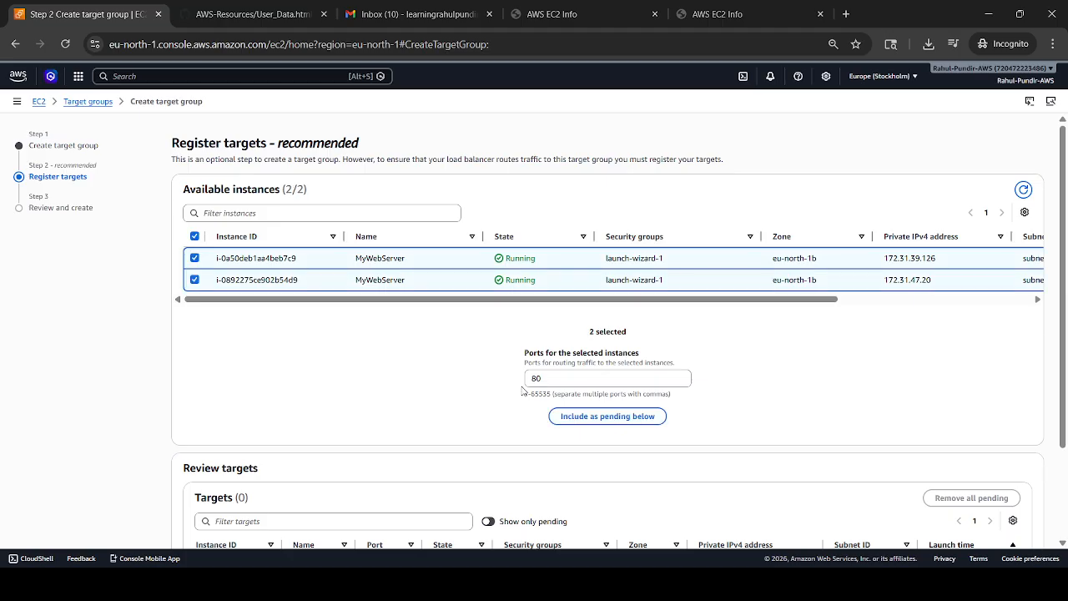
{"action": "left_click", "coordinate": [575, 418]}
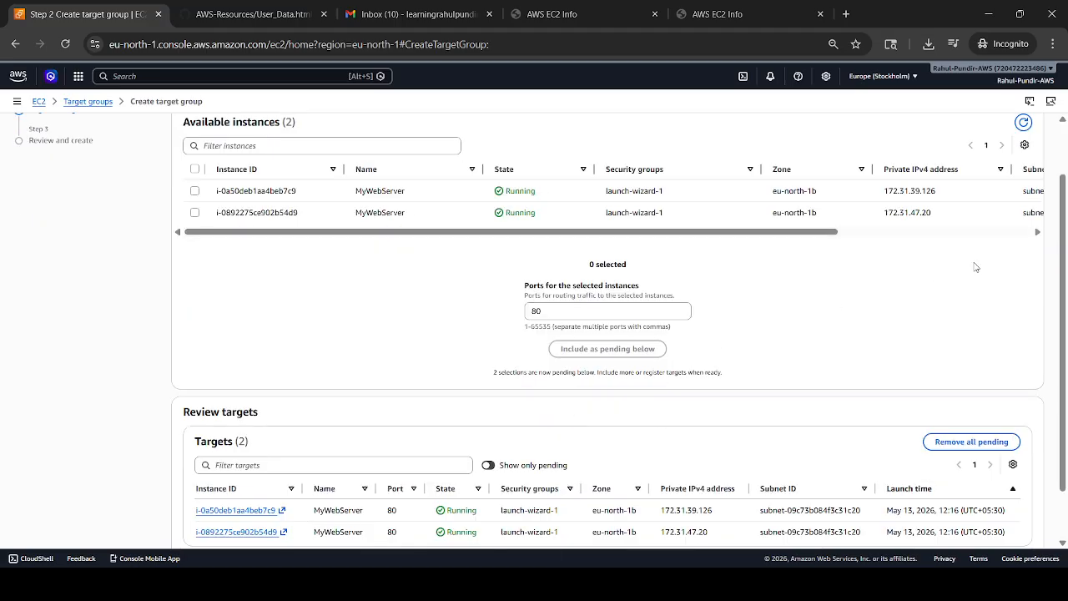
{"action": "left_click_drag", "start_coordinate": [1066, 254], "coordinate": [1066, 336]}
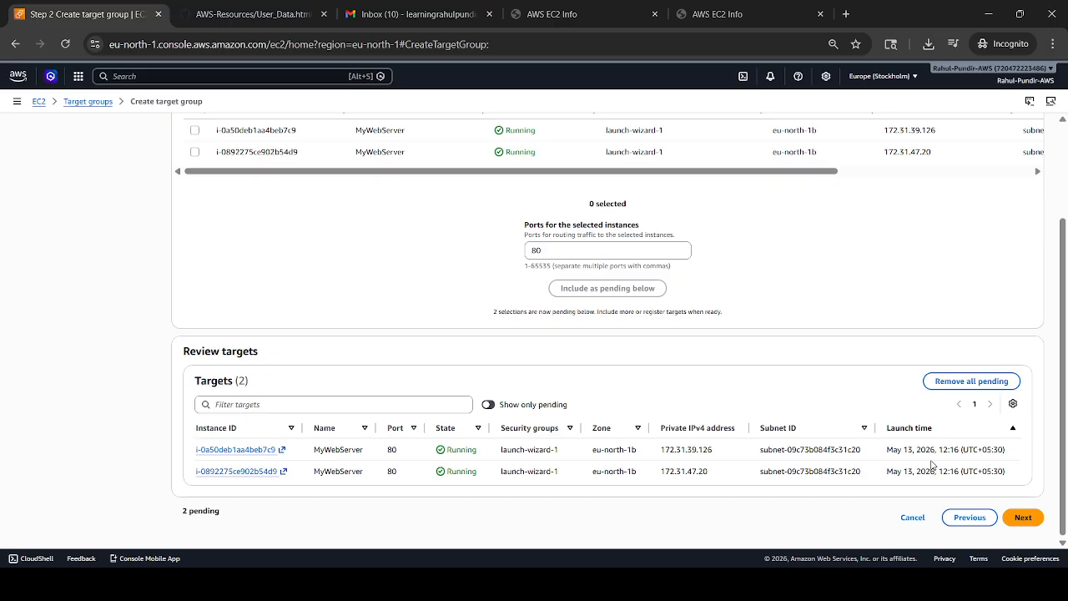
{"action": "left_click", "coordinate": [1021, 519]}
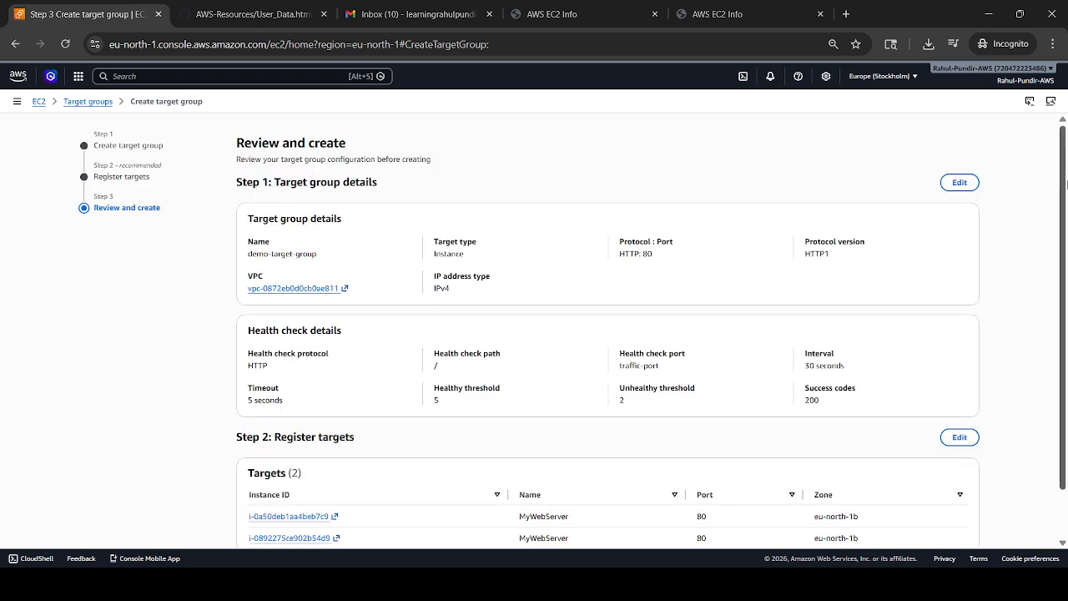
{"action": "left_click_drag", "start_coordinate": [1065, 184], "coordinate": [1065, 275]}
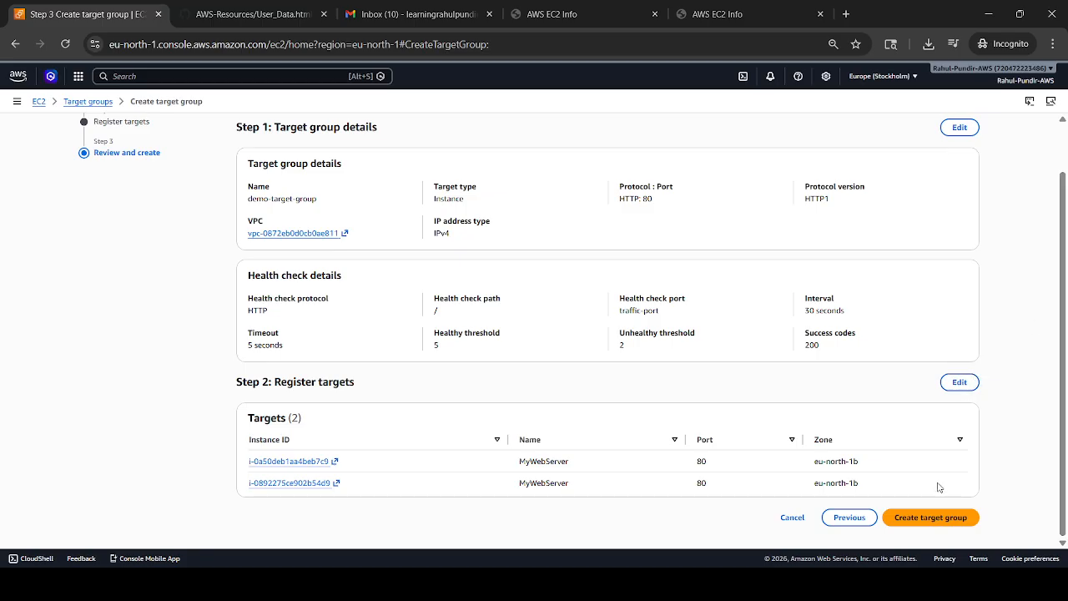
{"action": "left_click", "coordinate": [926, 518]}
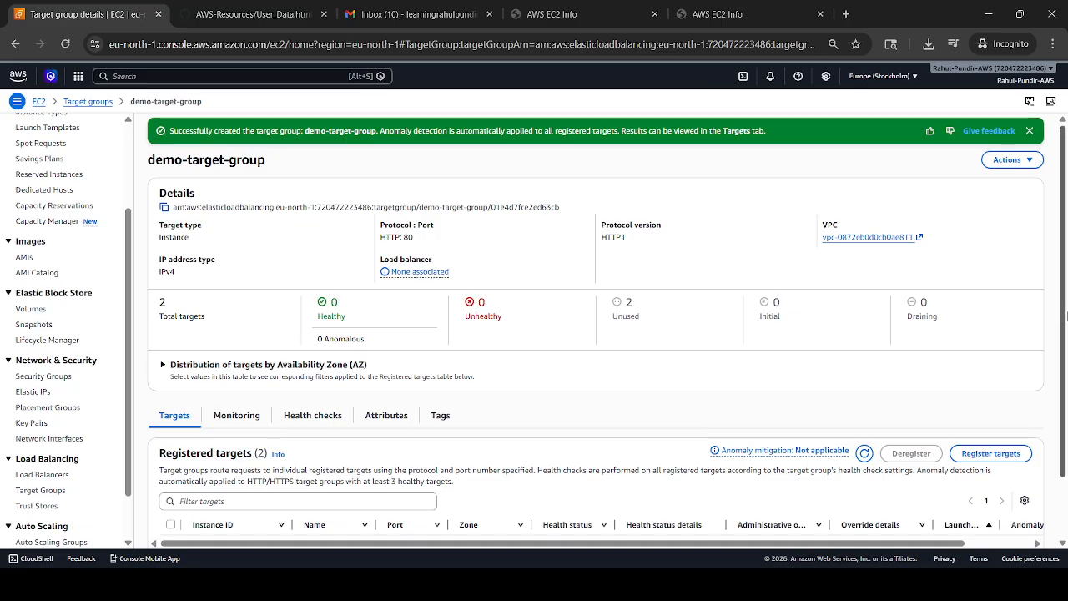
- Review the new group's registered targets, then start creating an Application Load Balancer
{"action": "scroll", "coordinate": [1067, 316], "scroll_direction": "down", "scroll_amount": 2}
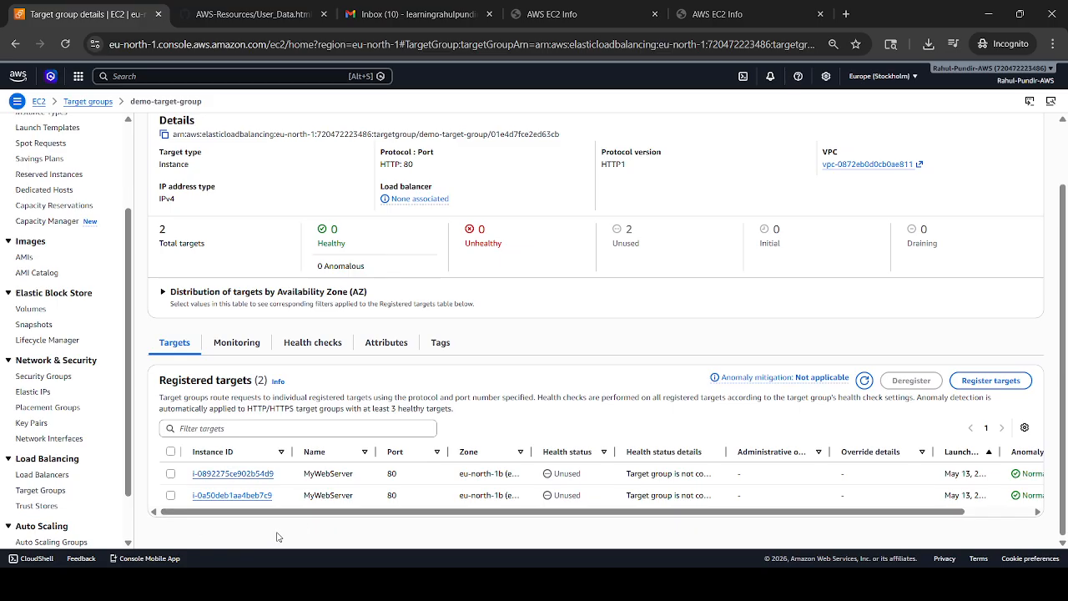
{"action": "left_click_drag", "start_coordinate": [129, 378], "coordinate": [130, 227]}
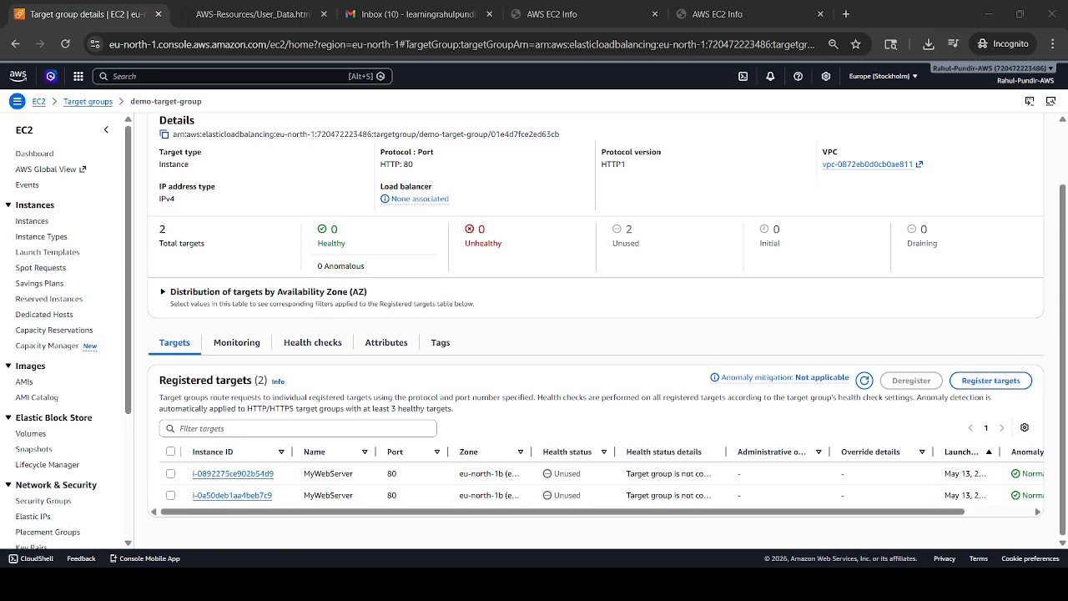
{"action": "left_click", "coordinate": [699, 524]}
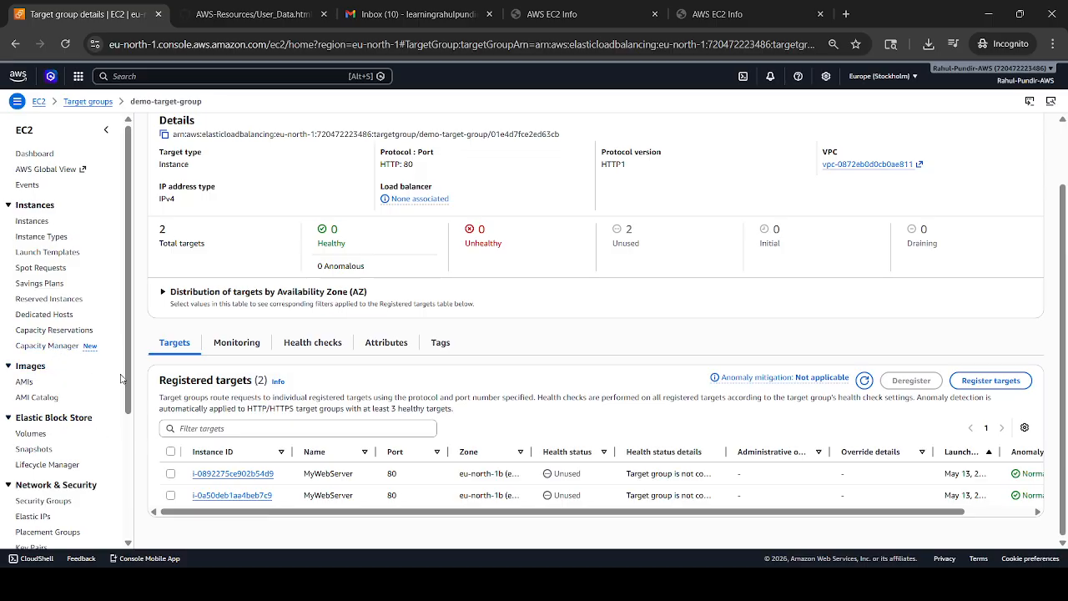
{"action": "scroll", "coordinate": [129, 390], "scroll_direction": "down", "scroll_amount": 3}
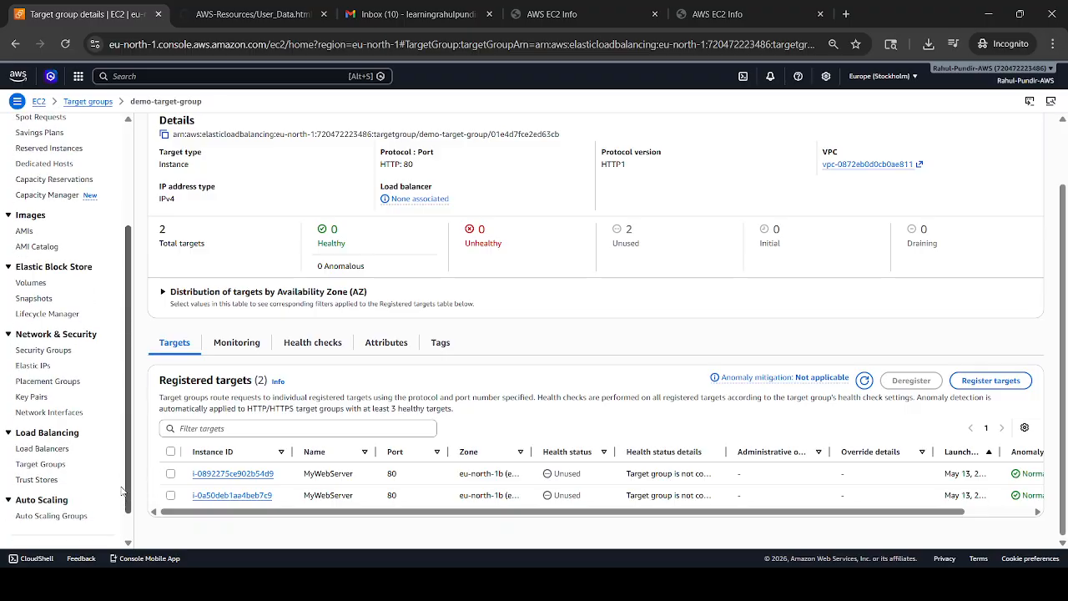
{"action": "left_click", "coordinate": [41, 449]}
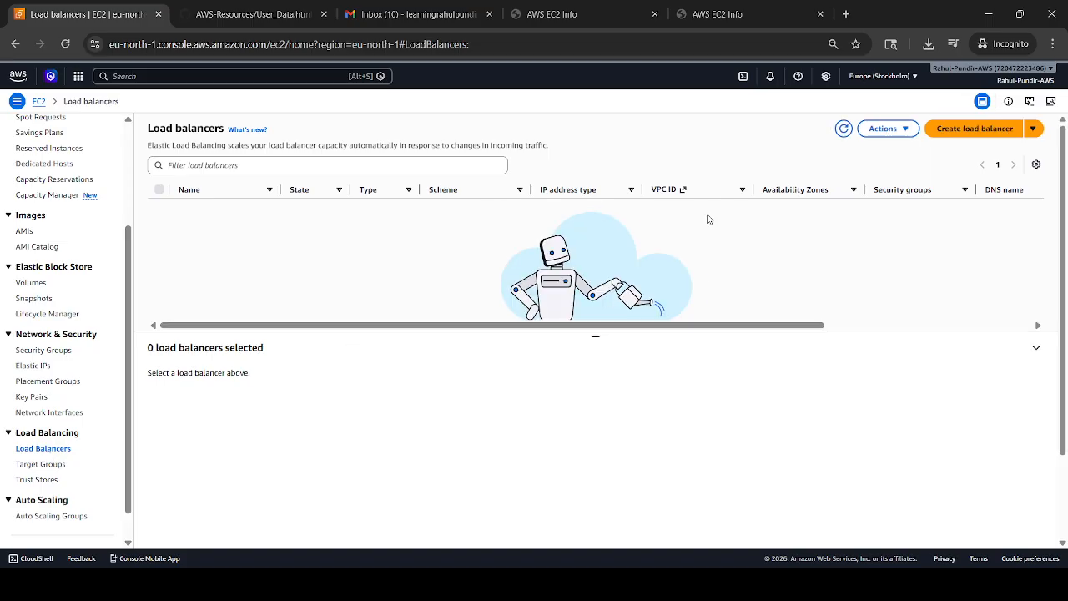
{"action": "left_click", "coordinate": [979, 129]}
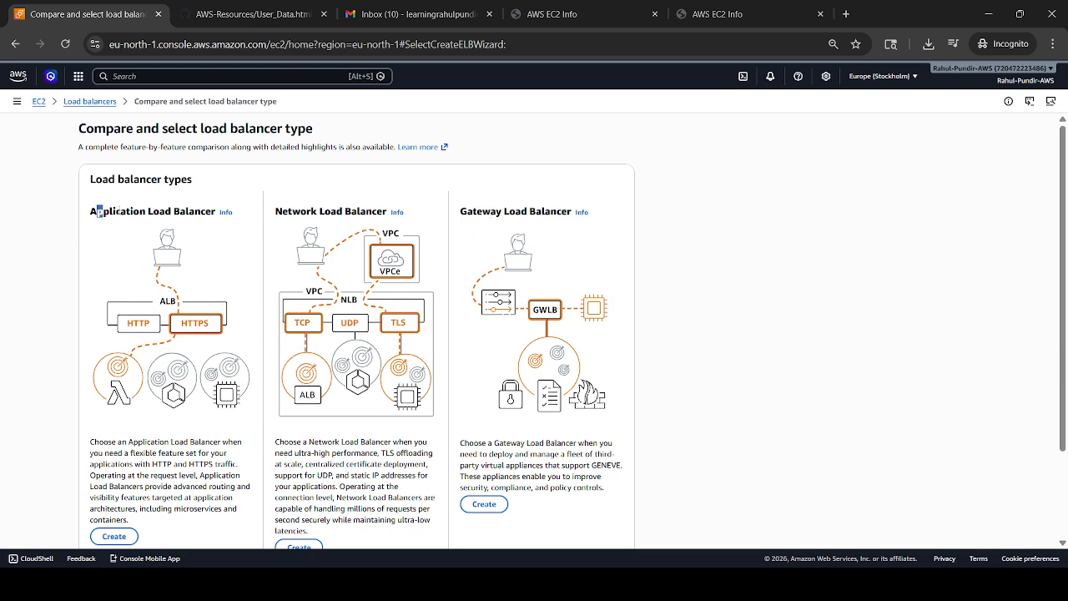
{"action": "left_click_drag", "start_coordinate": [96, 212], "coordinate": [215, 212]}
{"action": "scroll", "coordinate": [1065, 367], "scroll_direction": "down", "scroll_amount": 2}
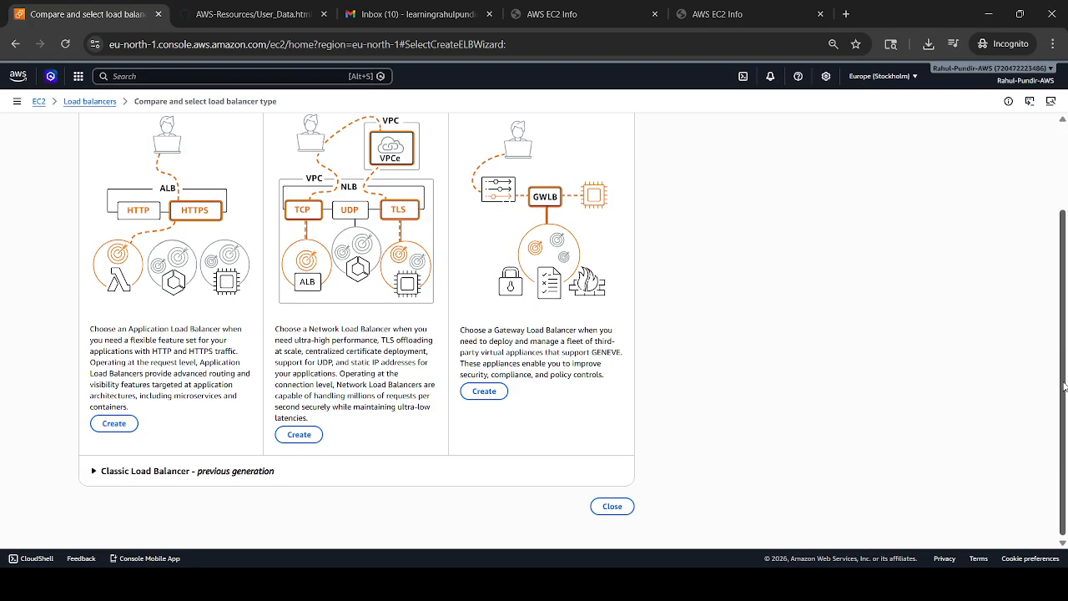
{"action": "left_click", "coordinate": [114, 426]}
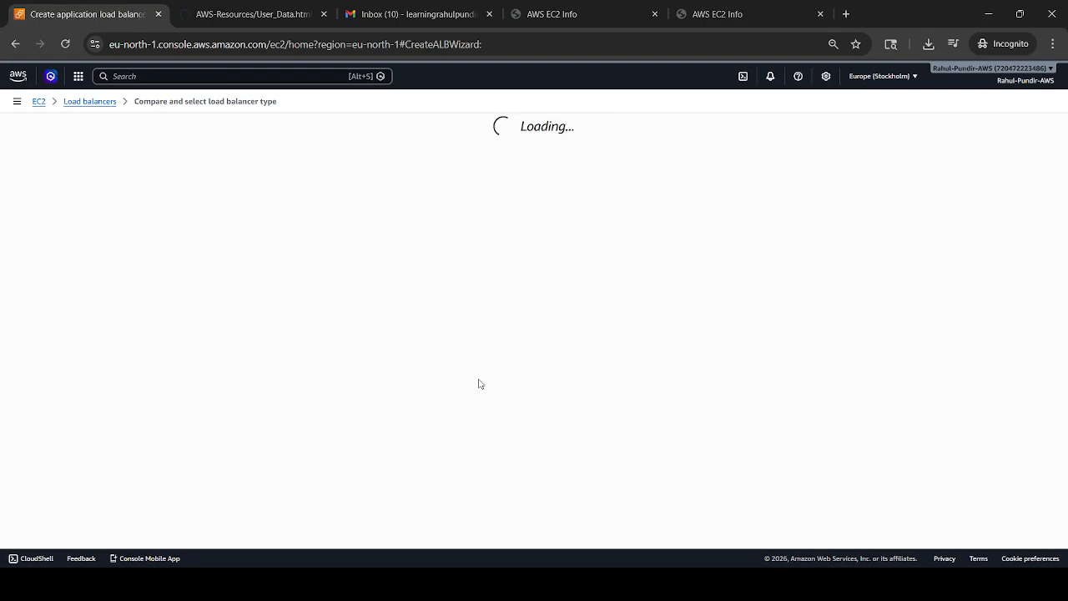
- Name the load balancer demo-load-balancer and use the Internet-facing scheme
{"action": "left_click", "coordinate": [217, 276]}
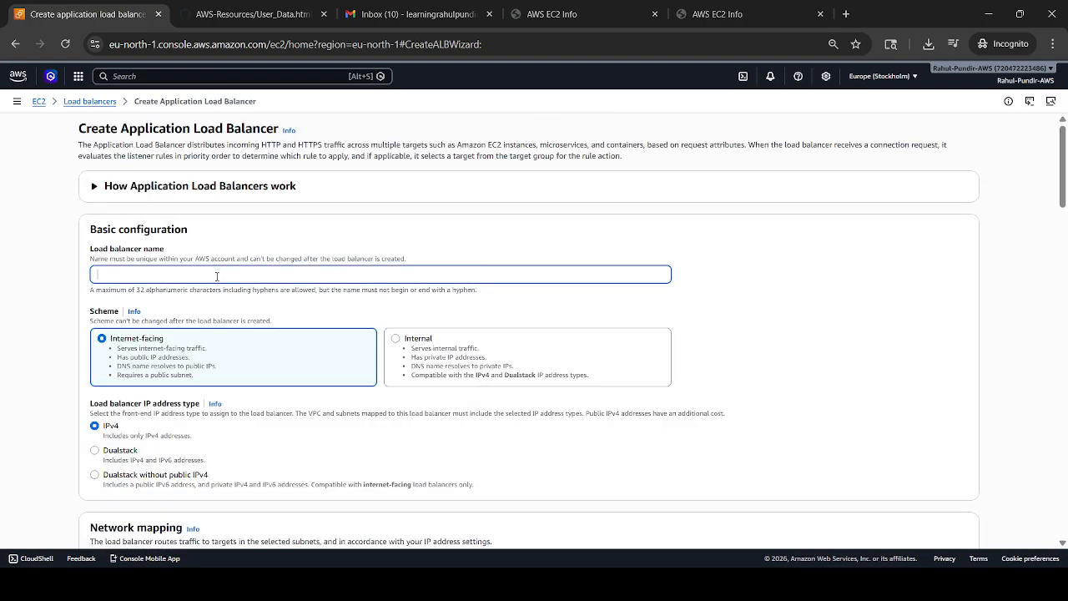
{"action": "type", "text": "demo-load-balancer"}
{"action": "left_click", "coordinate": [139, 347]}
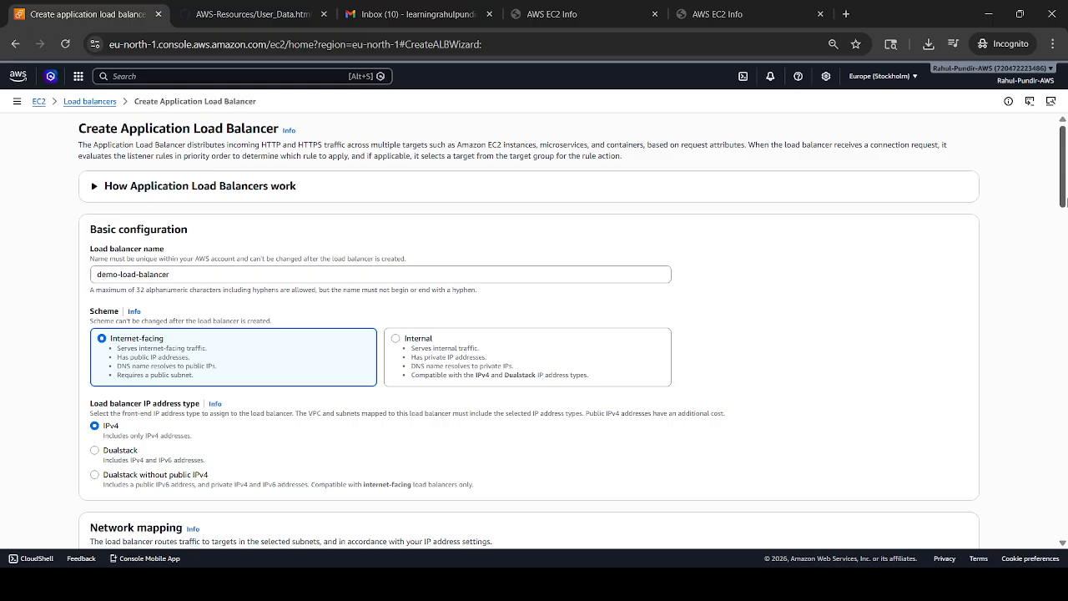
- Enable the eu-north-1a, eu-north-1b and eu-north-1c availability zones in the load balancer's network mapping
{"action": "left_click_drag", "start_coordinate": [1066, 197], "coordinate": [1060, 270]}
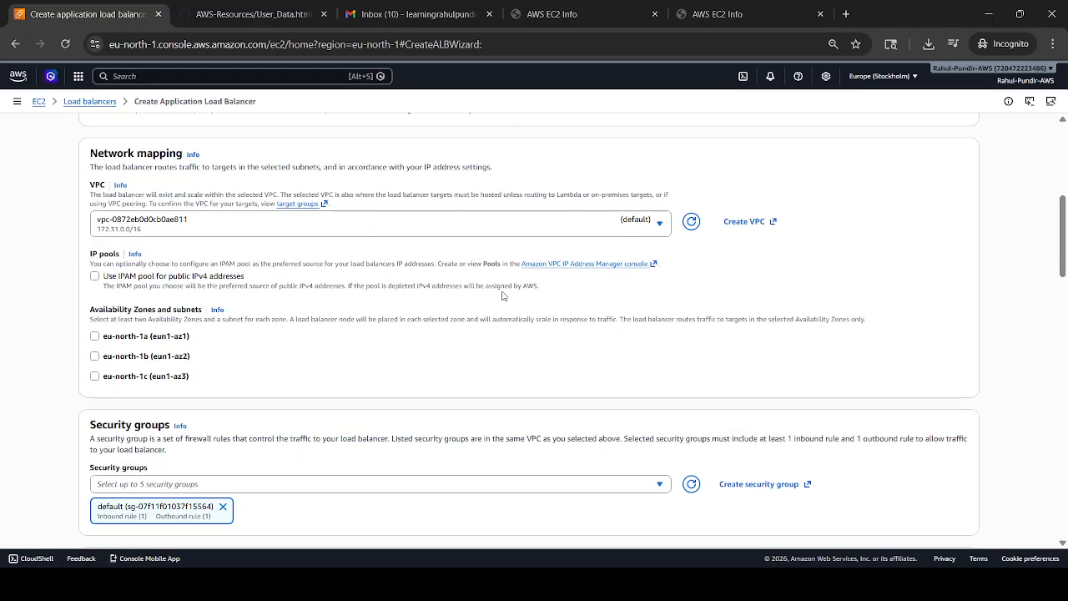
{"action": "left_click", "coordinate": [94, 336]}
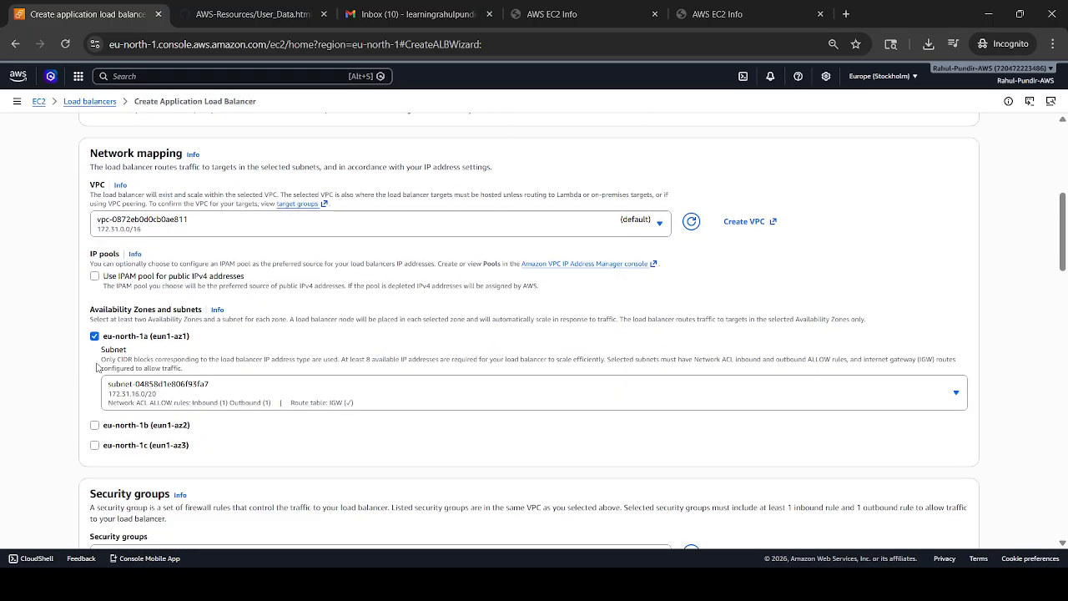
{"action": "left_click", "coordinate": [94, 425]}
{"action": "left_click", "coordinate": [95, 514]}
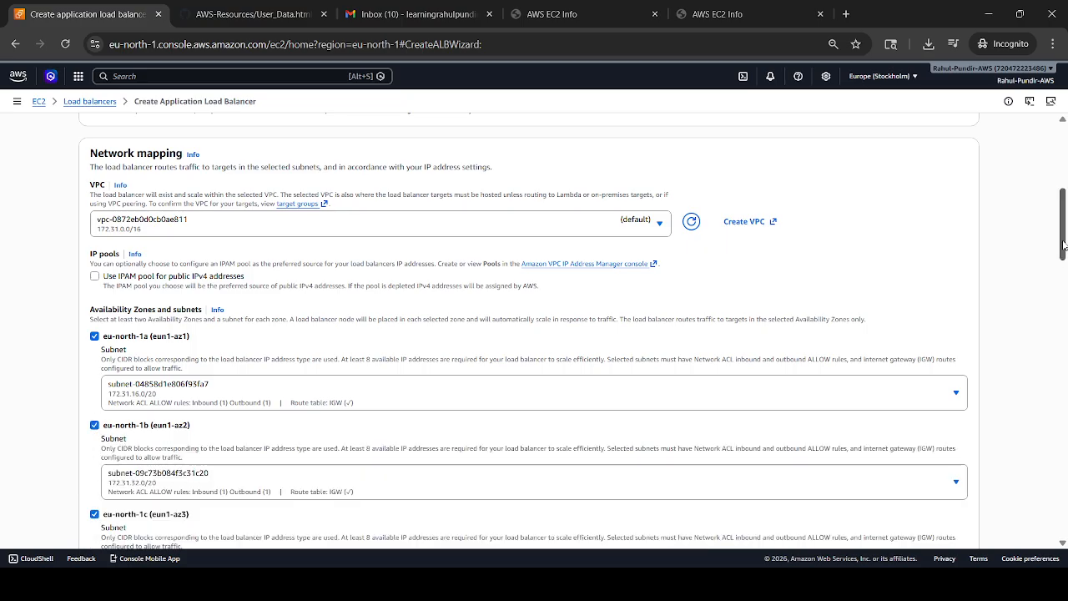
- Assign the myalb security group to the load balancer and remove the default group
{"action": "left_click_drag", "start_coordinate": [1065, 246], "coordinate": [1057, 310]}
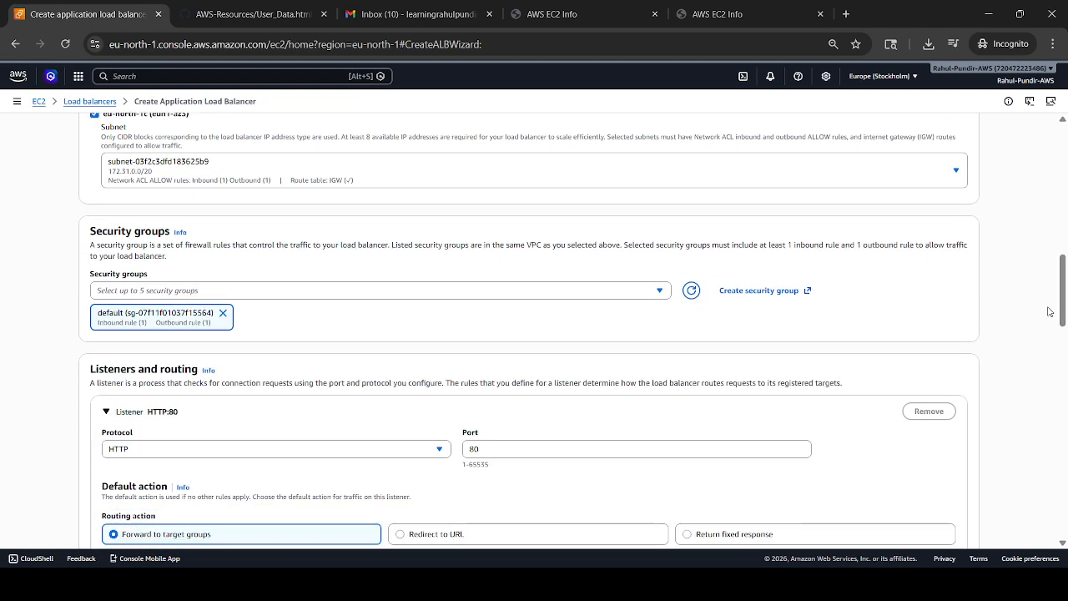
{"action": "left_click", "coordinate": [469, 290]}
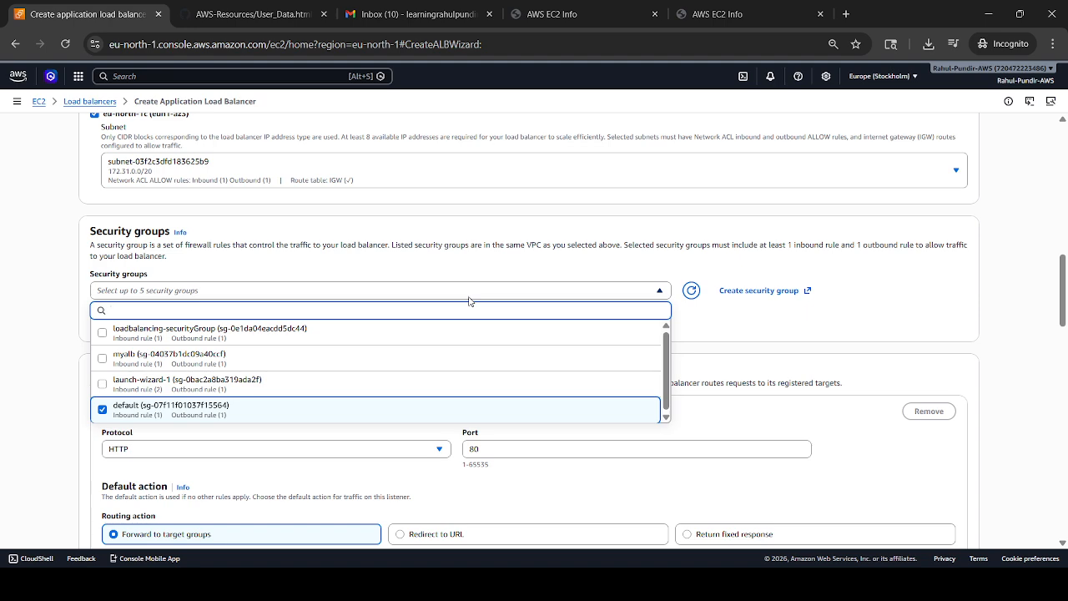
{"action": "left_click", "coordinate": [103, 359]}
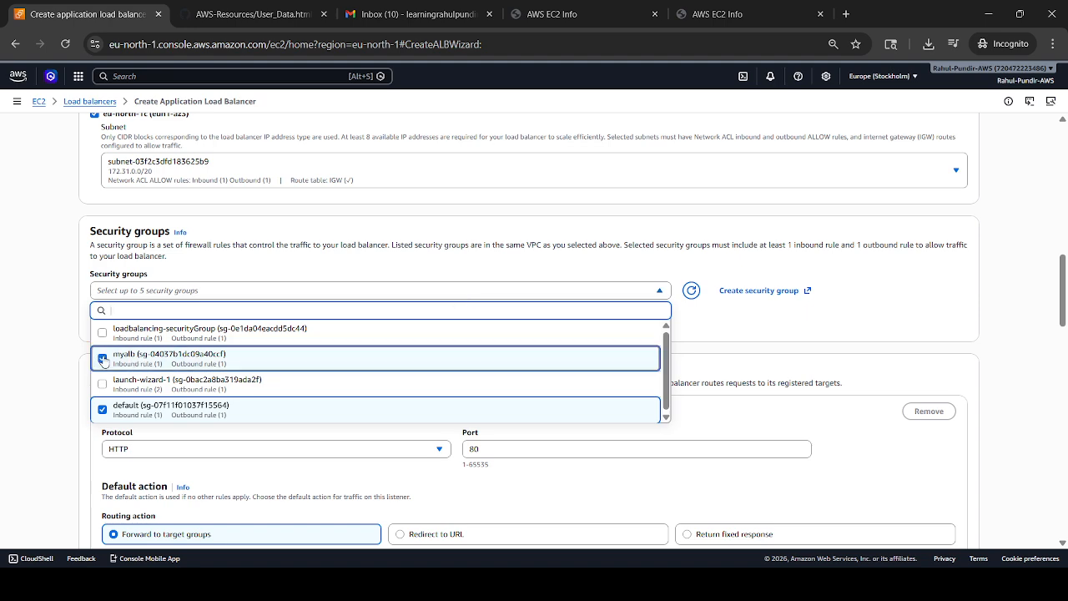
{"action": "left_click", "coordinate": [102, 409]}
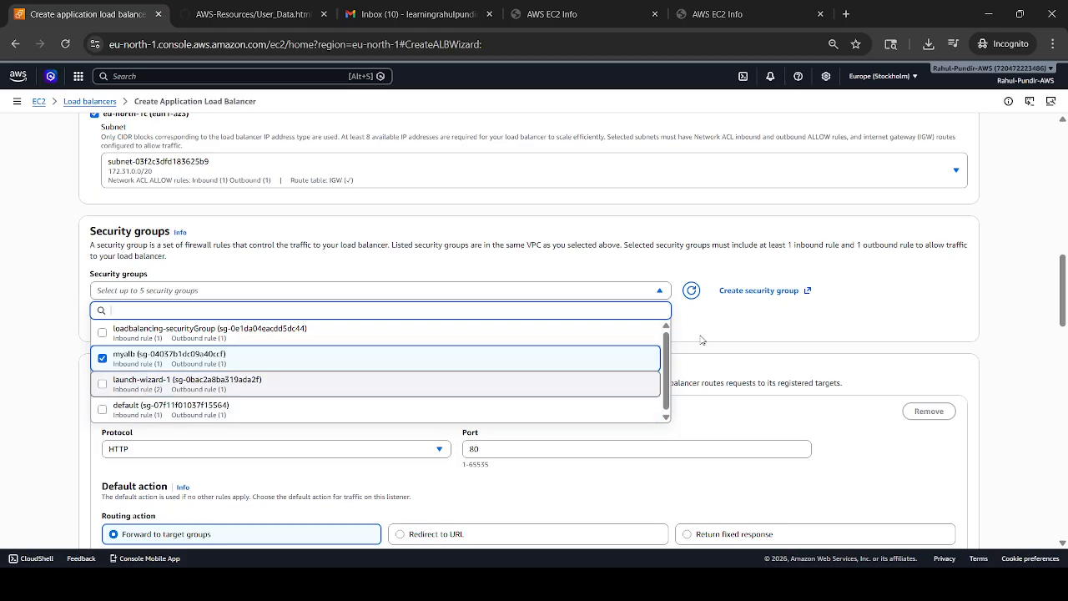
{"action": "left_click", "coordinate": [701, 340]}
- Set the HTTP:80 listener's default action to forward to demo-target-group
{"action": "left_click_drag", "start_coordinate": [1064, 289], "coordinate": [1065, 316]}
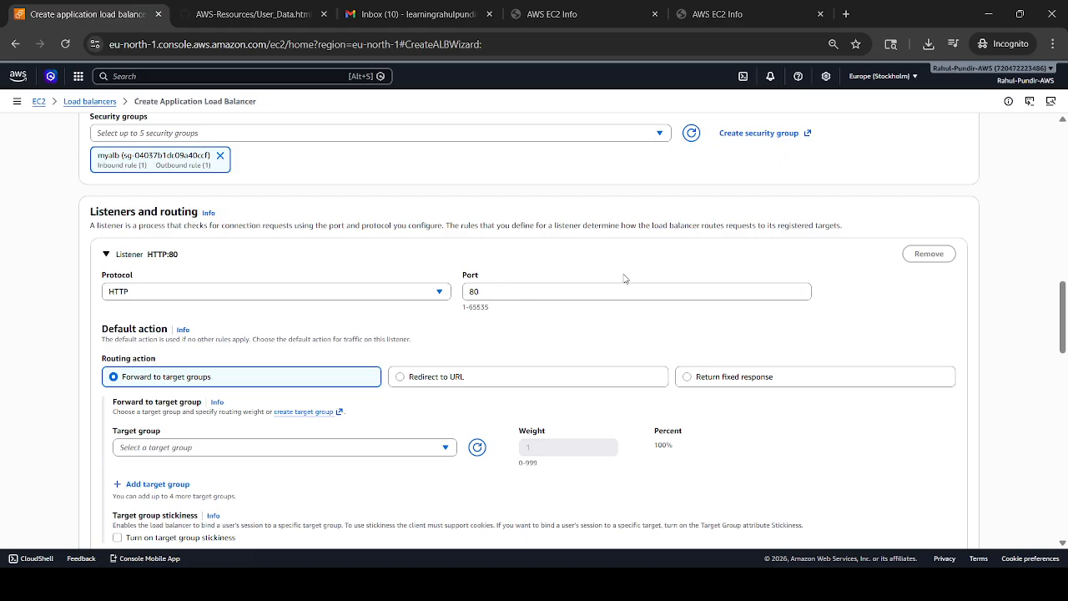
{"action": "left_click_drag", "start_coordinate": [1065, 327], "coordinate": [1065, 360]}
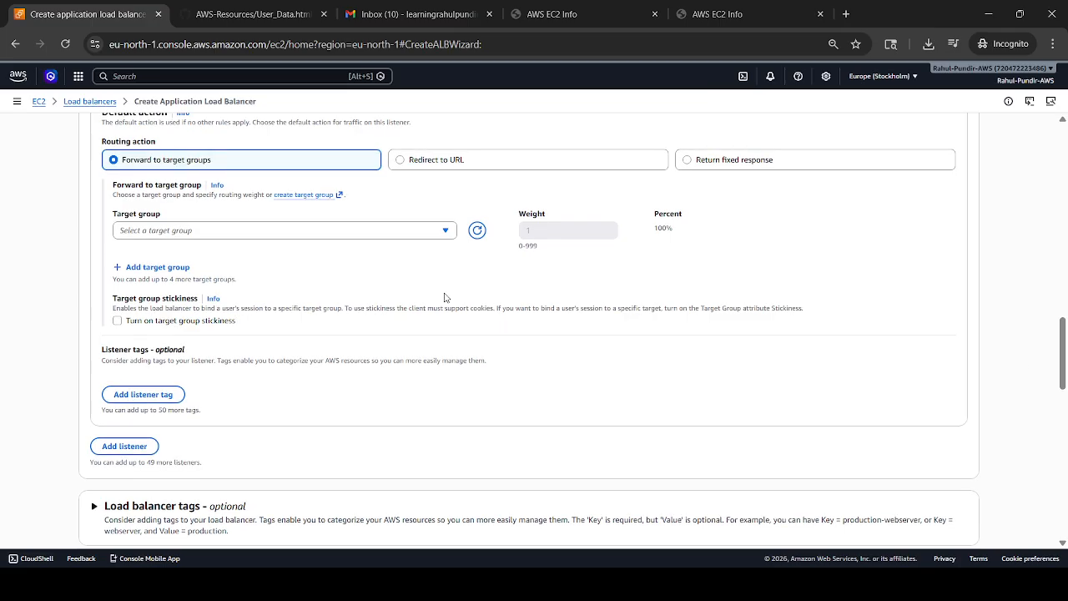
{"action": "left_click", "coordinate": [397, 233]}
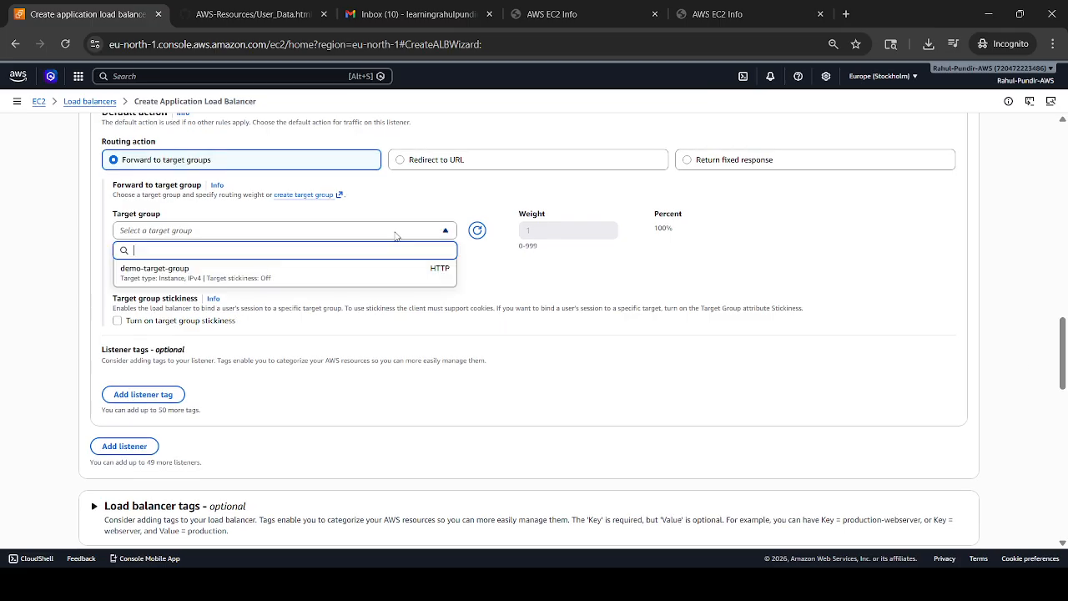
{"action": "left_click", "coordinate": [177, 273]}
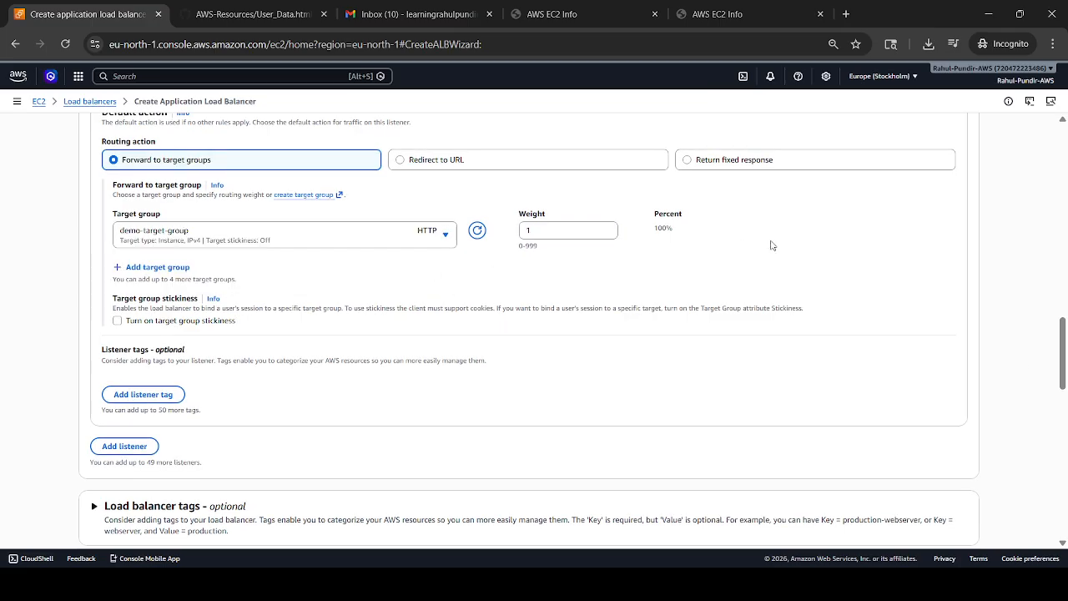
- Create the load balancer from the reviewed configuration and refresh its details page to update the provisioning status
{"action": "left_click_drag", "start_coordinate": [1065, 336], "coordinate": [1066, 490]}
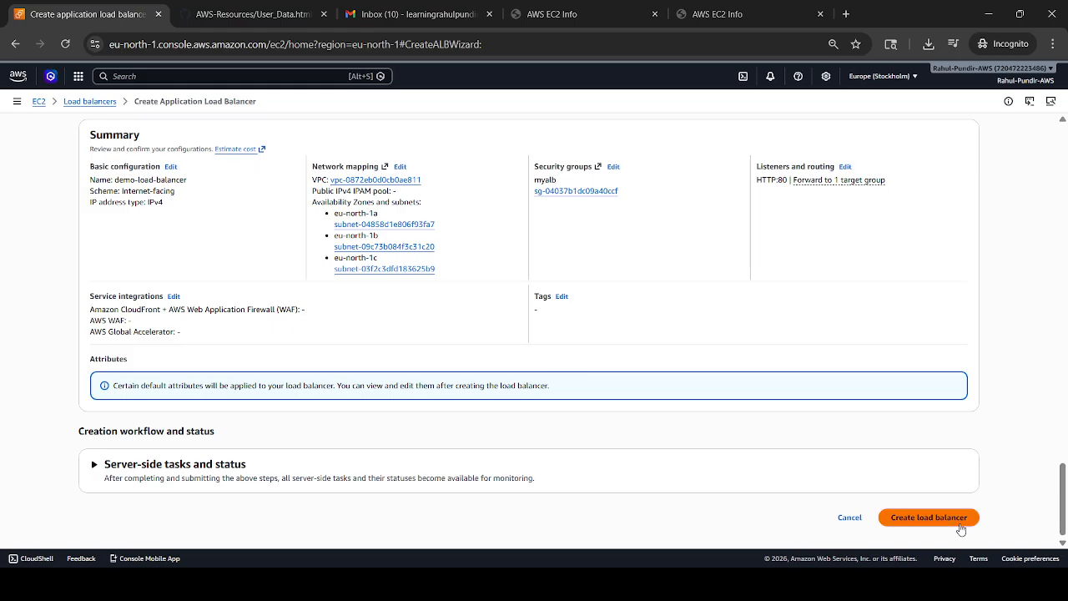
{"action": "left_click", "coordinate": [929, 517]}
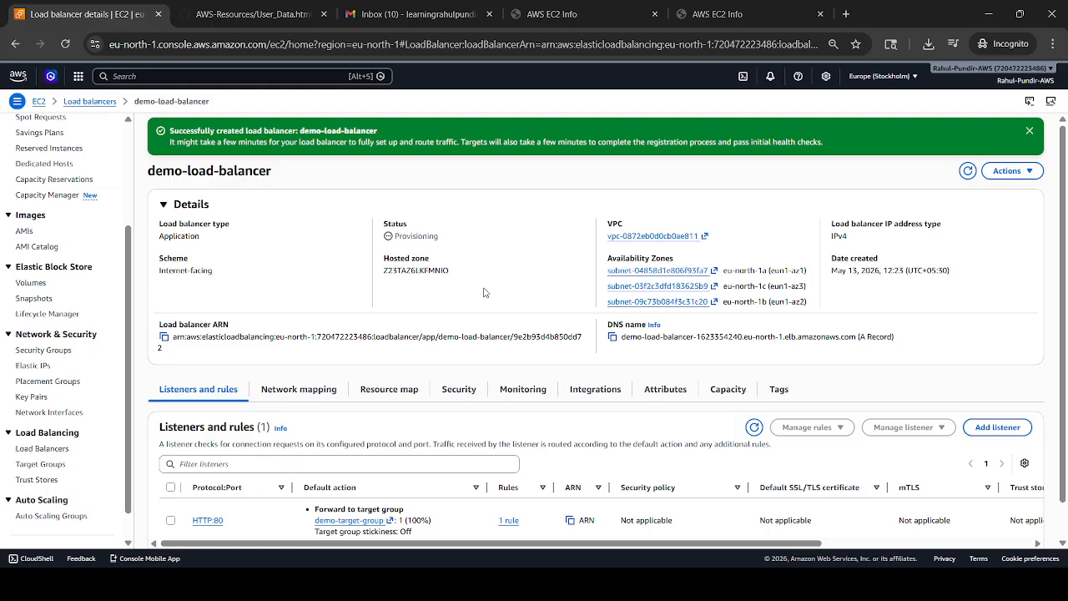
{"action": "key", "text": "F5"}
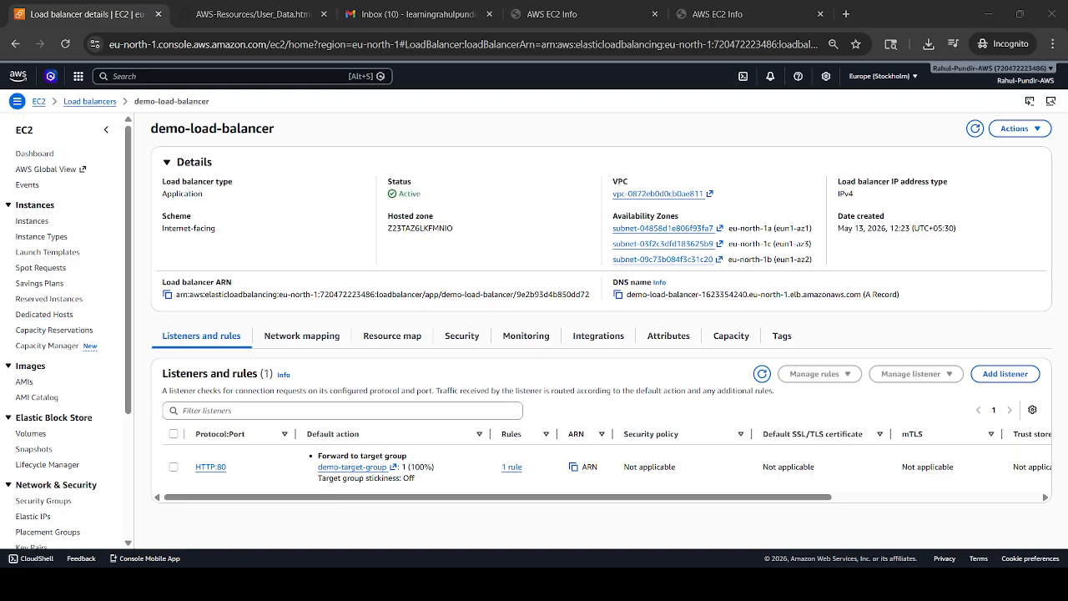
{"action": "left_click", "coordinate": [678, 532]}
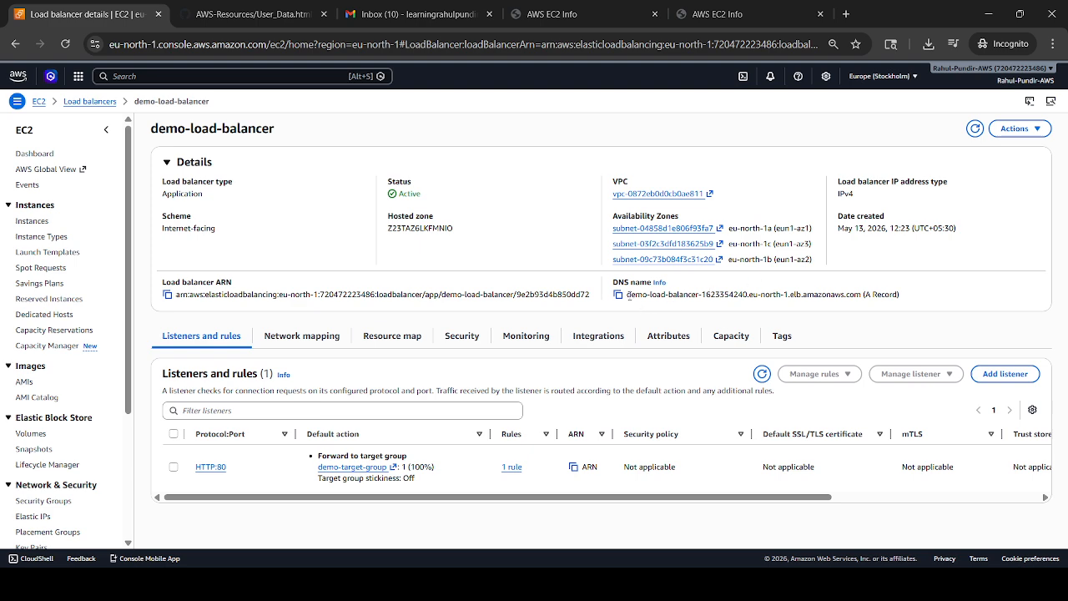
{"action": "left_click", "coordinate": [618, 294]}
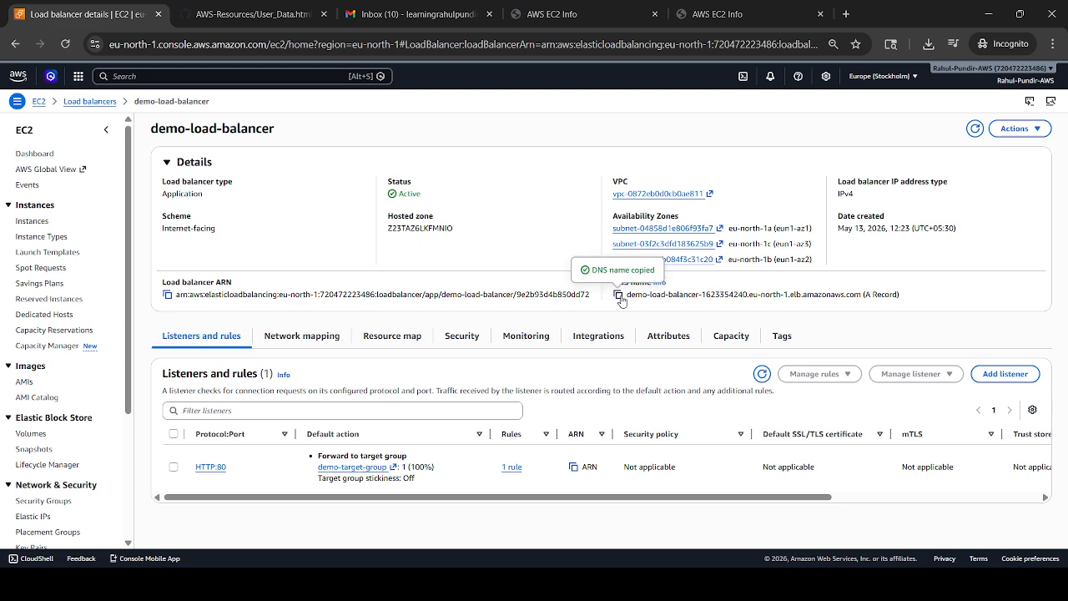
{"action": "left_click", "coordinate": [844, 13]}
{"action": "type", "text": "ht"}
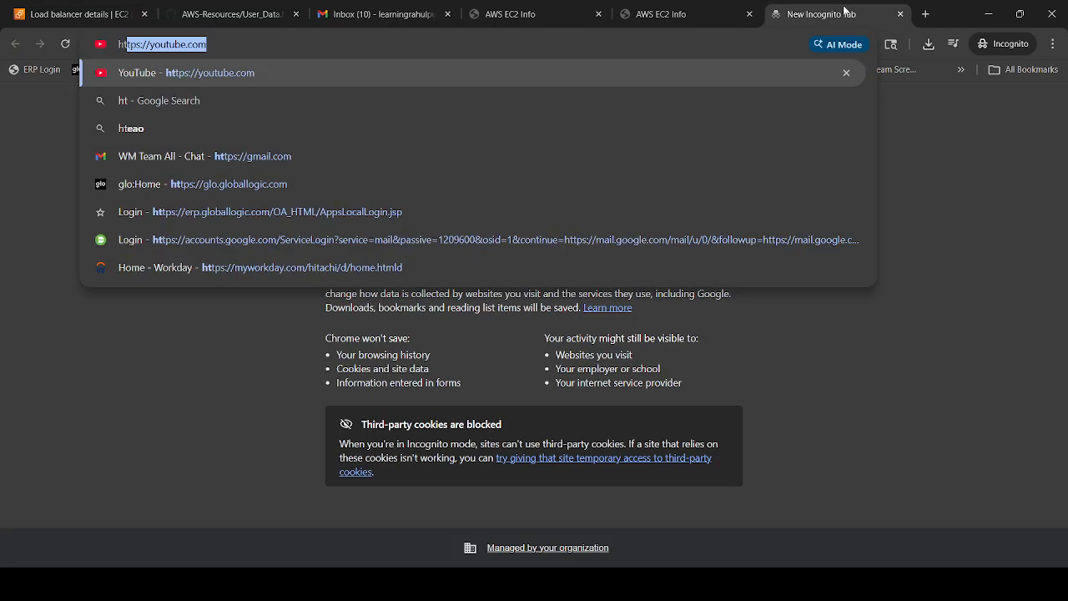
{"action": "type", "text": "tp"}
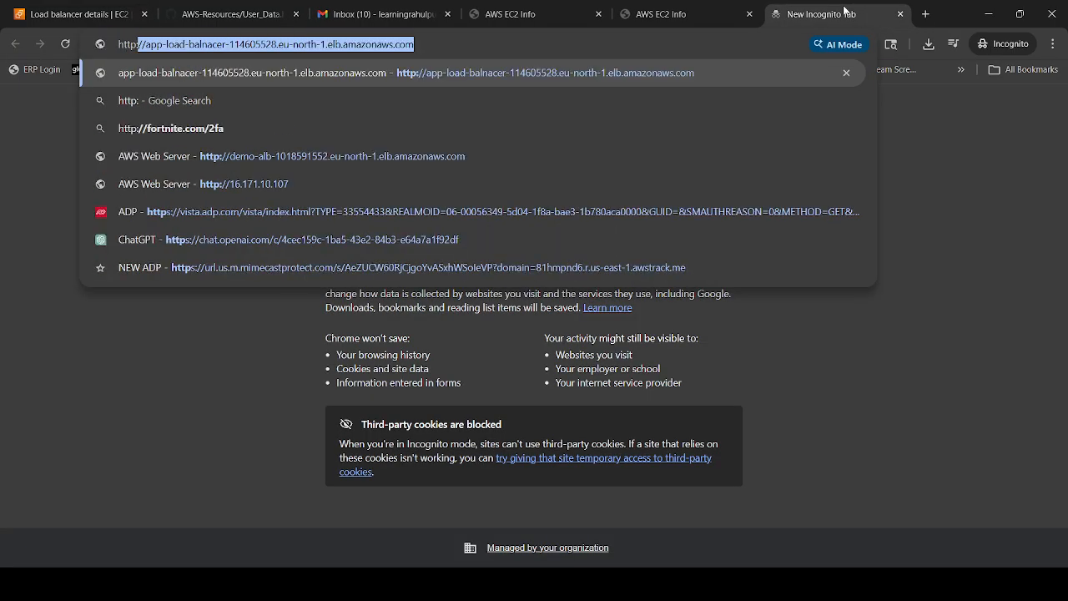
{"action": "type", "text": "://"}
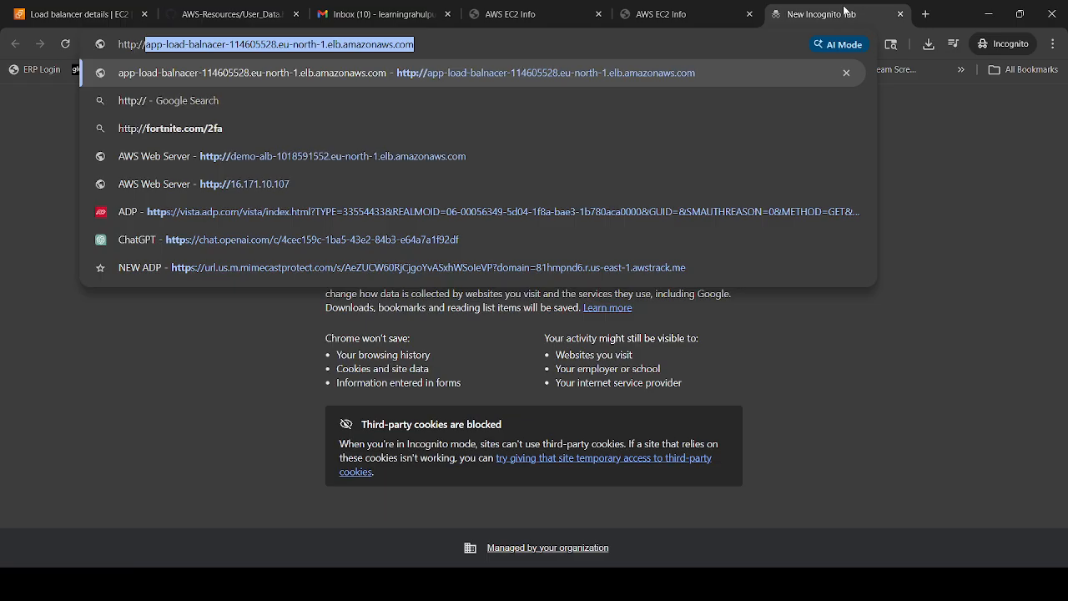
{"action": "key", "text": "ctrl+v"}
{"action": "key", "text": "Return"}
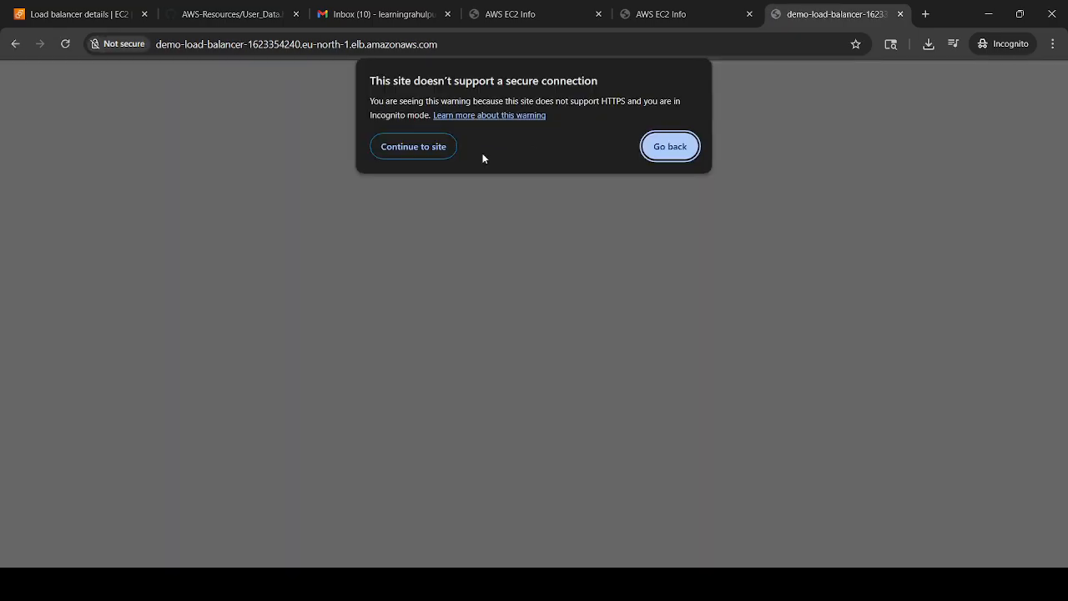
{"action": "left_click", "coordinate": [438, 143]}
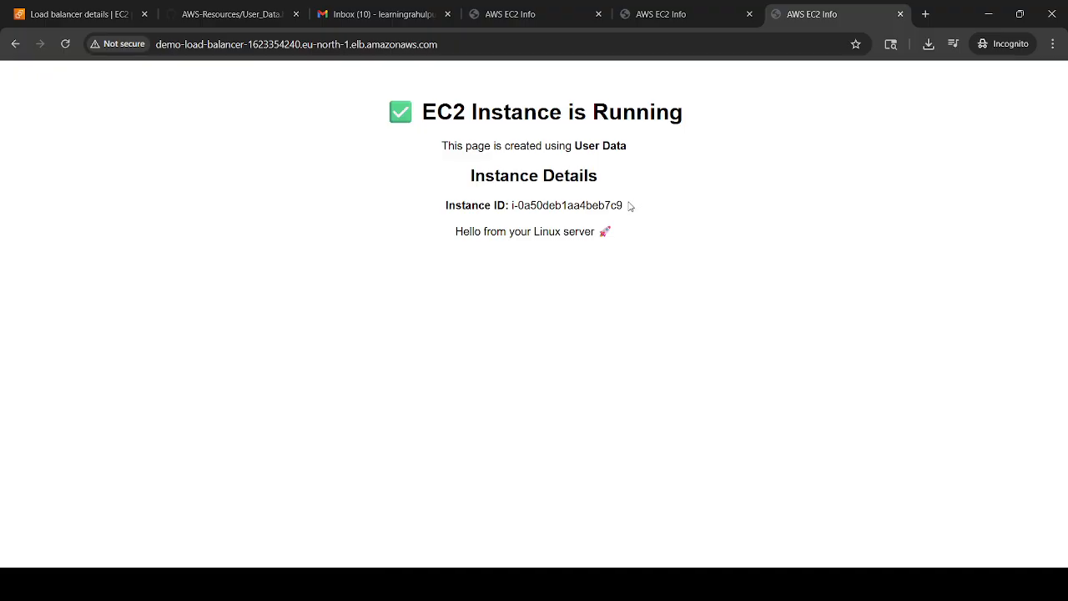
- Compare the instance ID served by the load balancer with those on the 13.53.130.105 and 13.51.200.177 pages
{"action": "left_click_drag", "start_coordinate": [630, 206], "coordinate": [612, 205]}
{"action": "left_click", "coordinate": [524, 18]}
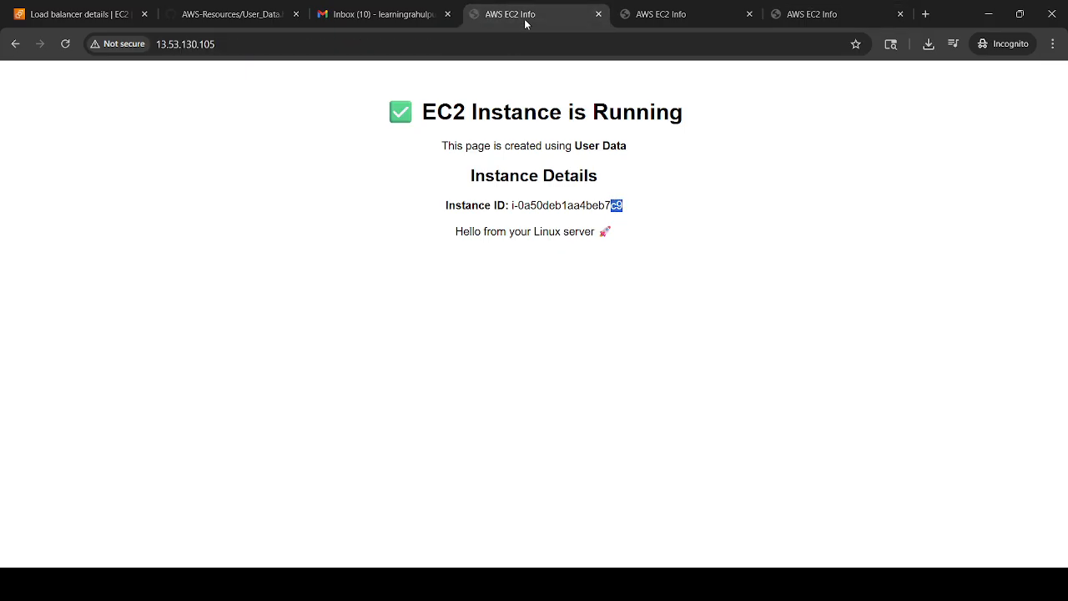
{"action": "left_click", "coordinate": [638, 11]}
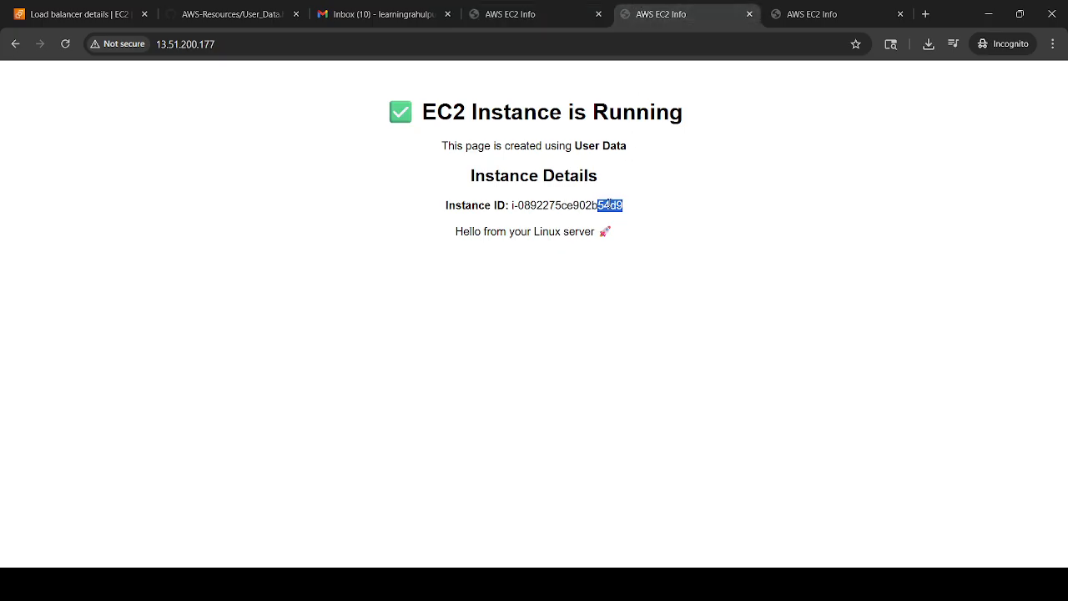
{"action": "left_click", "coordinate": [801, 7]}
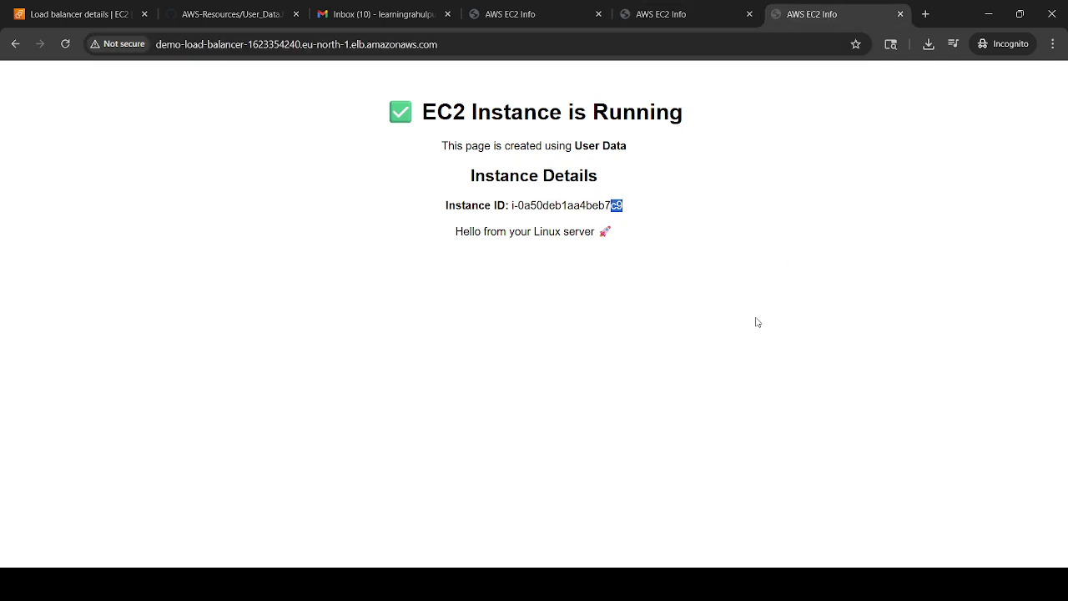
- Reload the load balancer page twice and check which instance ID it serves
{"action": "left_click", "coordinate": [686, 317]}
{"action": "key", "text": "F5"}
{"action": "key", "text": "F5"}
{"action": "left_click_drag", "start_coordinate": [641, 219], "coordinate": [581, 205]}
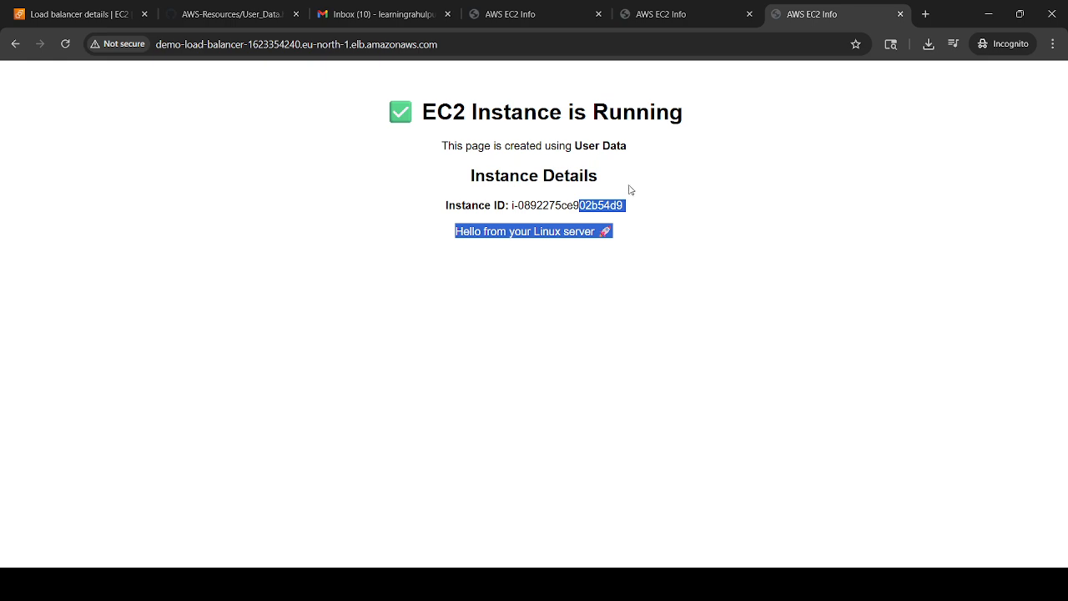
- Reload the web pages at 13.53.130.105 and 13.51.200.177 to check direct access to both servers
{"action": "left_click", "coordinate": [497, 10]}
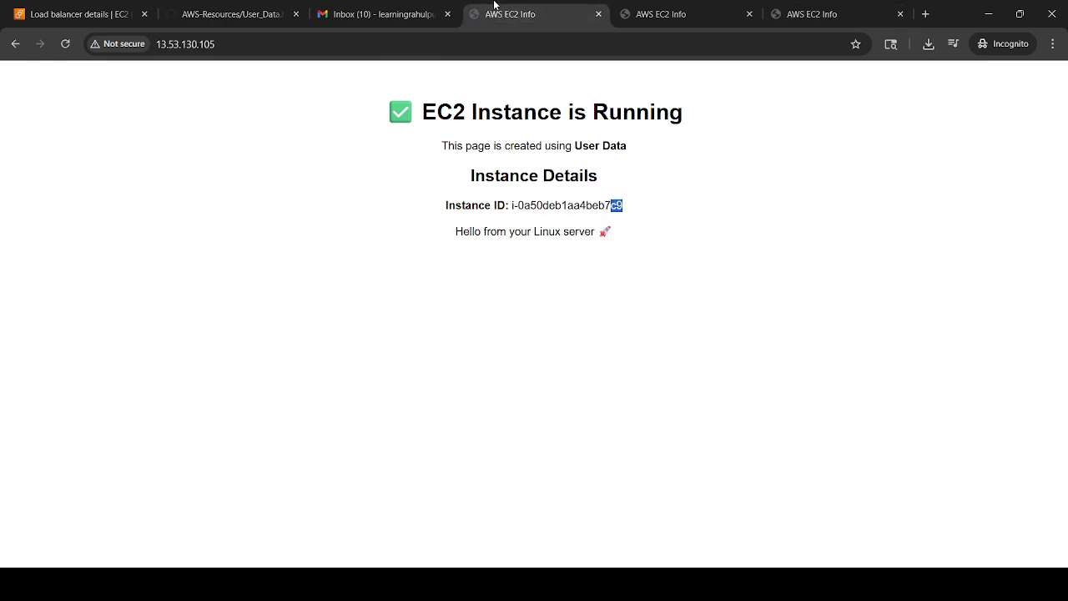
{"action": "left_click", "coordinate": [417, 41]}
{"action": "key", "text": "Return"}
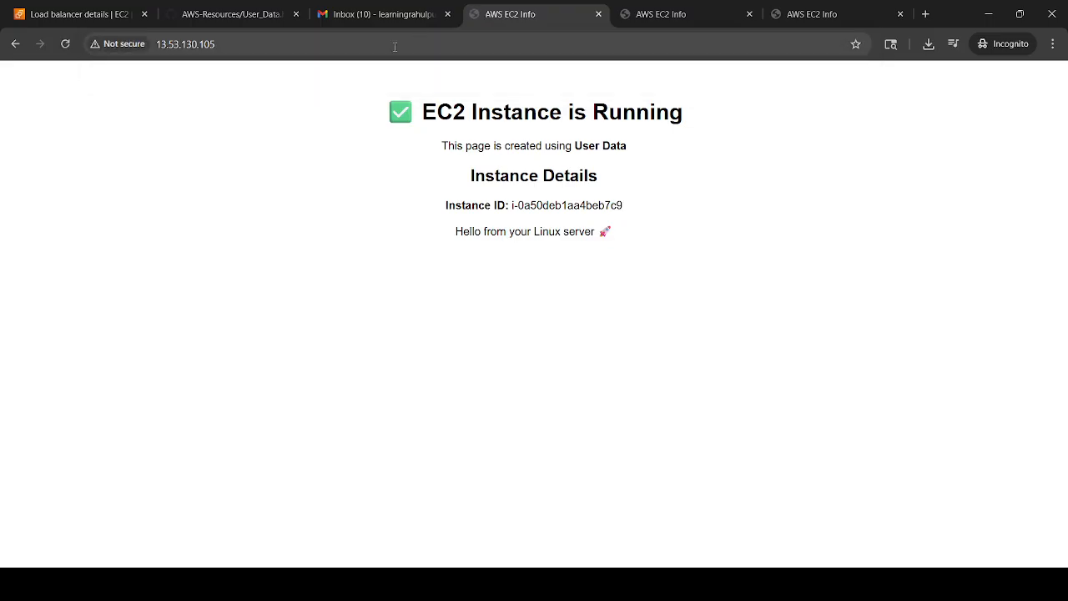
{"action": "left_click", "coordinate": [635, 10]}
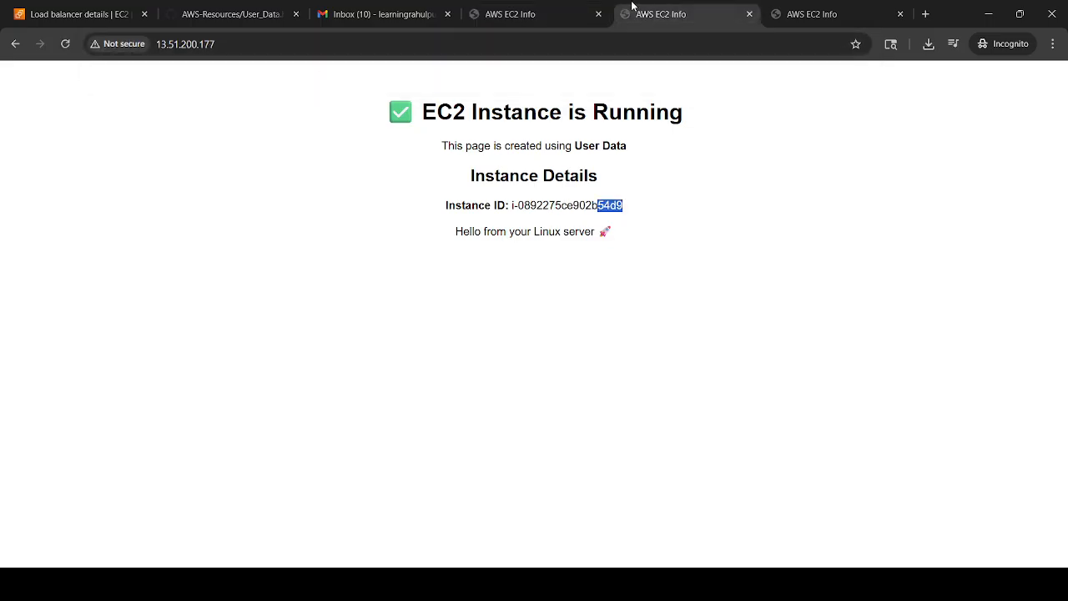
{"action": "left_click", "coordinate": [560, 46]}
{"action": "key", "text": "Return"}
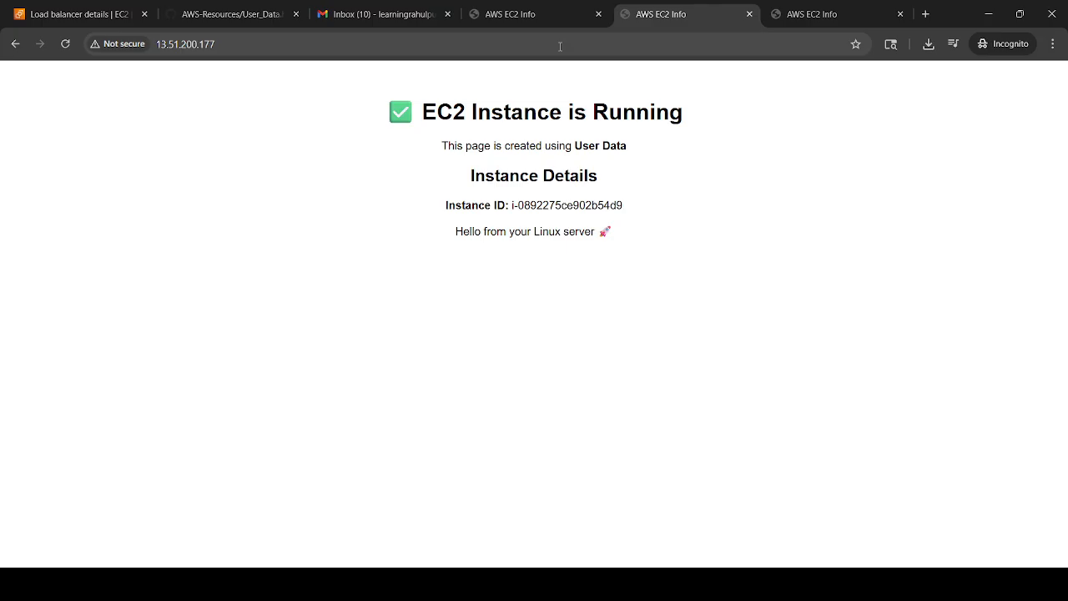
- Return to the EC2 console and examine the security group and inbound rules of the running MyWebServer instance at 13.53.130.105
{"action": "left_click", "coordinate": [83, 5]}
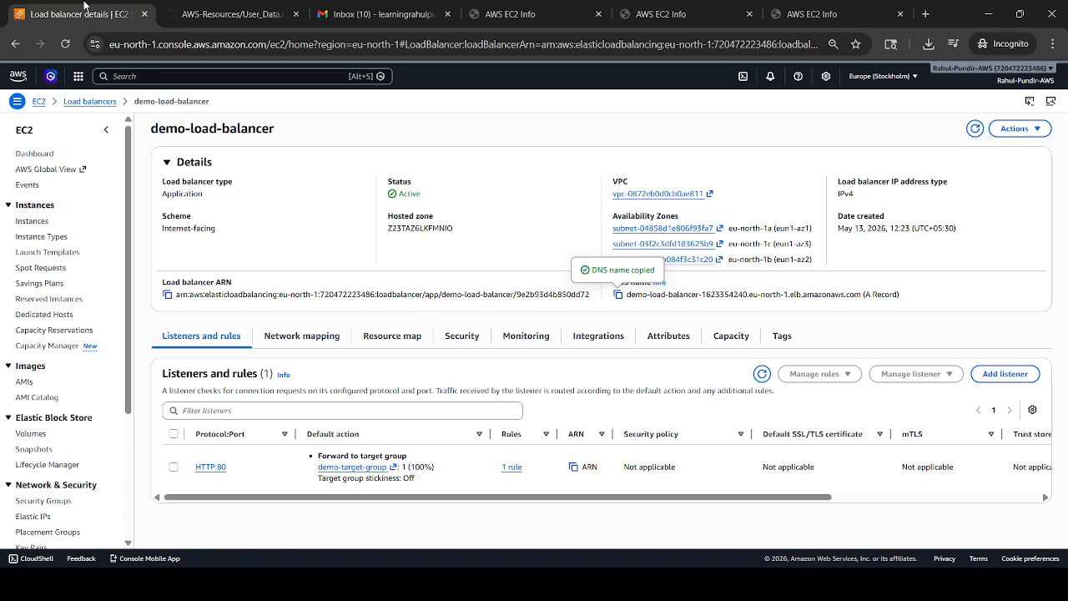
{"action": "left_click", "coordinate": [39, 102]}
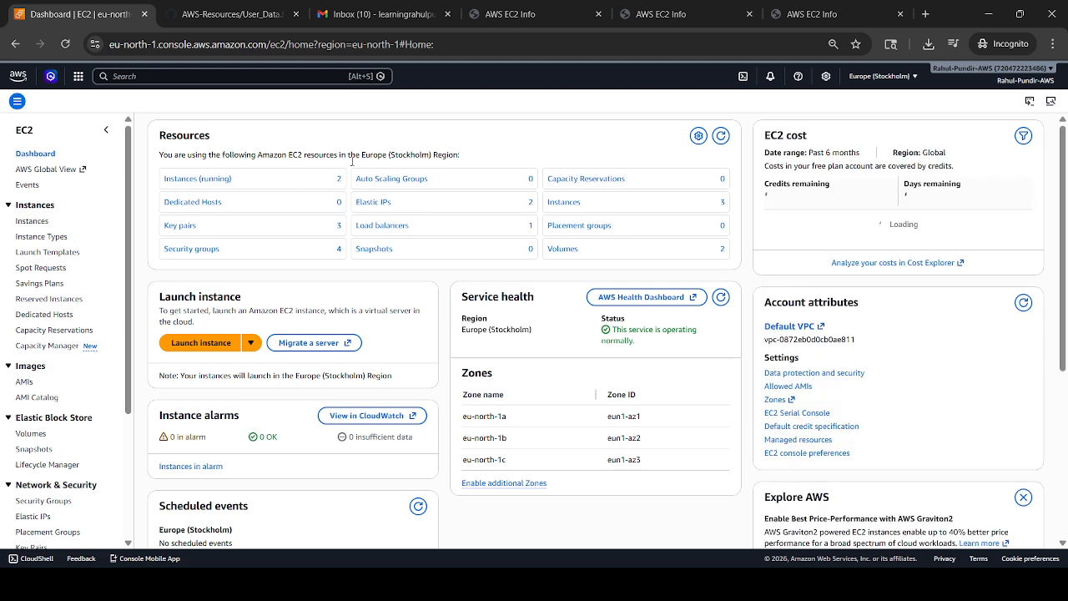
{"action": "left_click", "coordinate": [208, 181]}
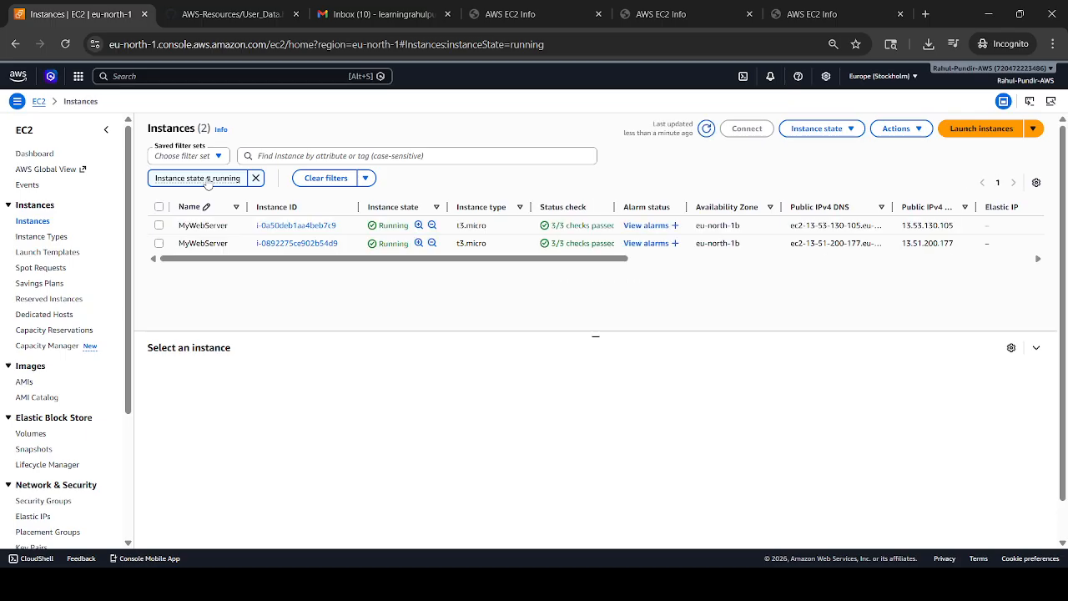
{"action": "left_click", "coordinate": [317, 227]}
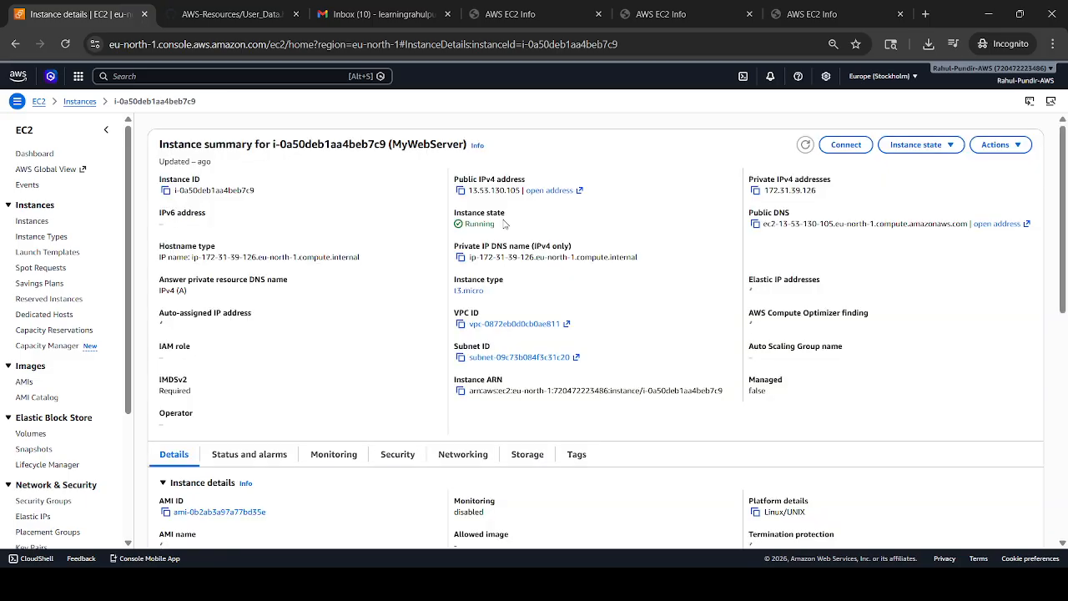
{"action": "left_click", "coordinate": [402, 464]}
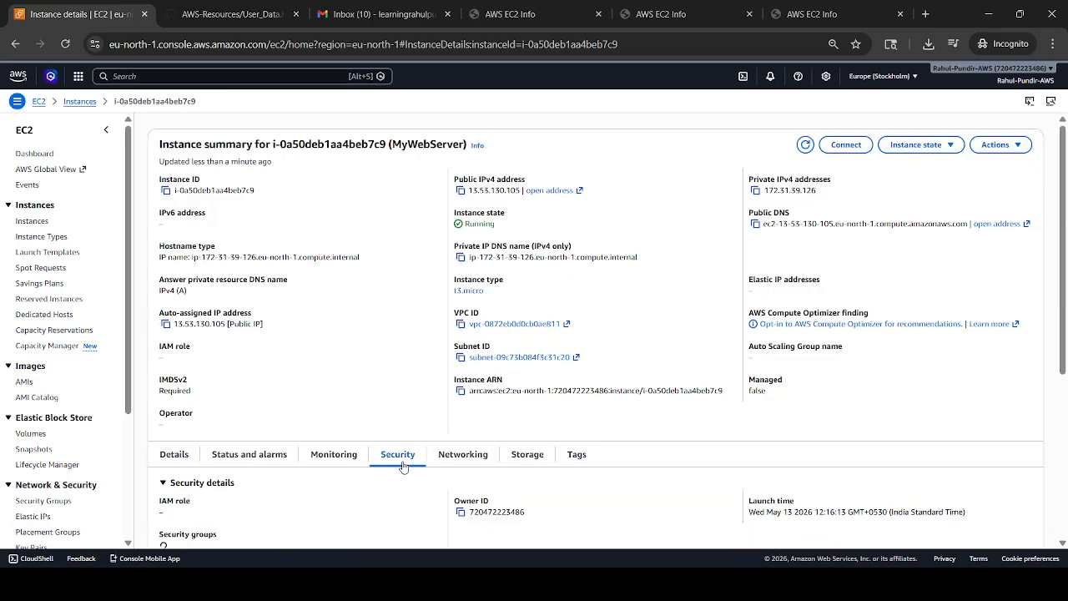
{"action": "scroll", "coordinate": [1056, 383], "scroll_direction": "down", "scroll_amount": 3}
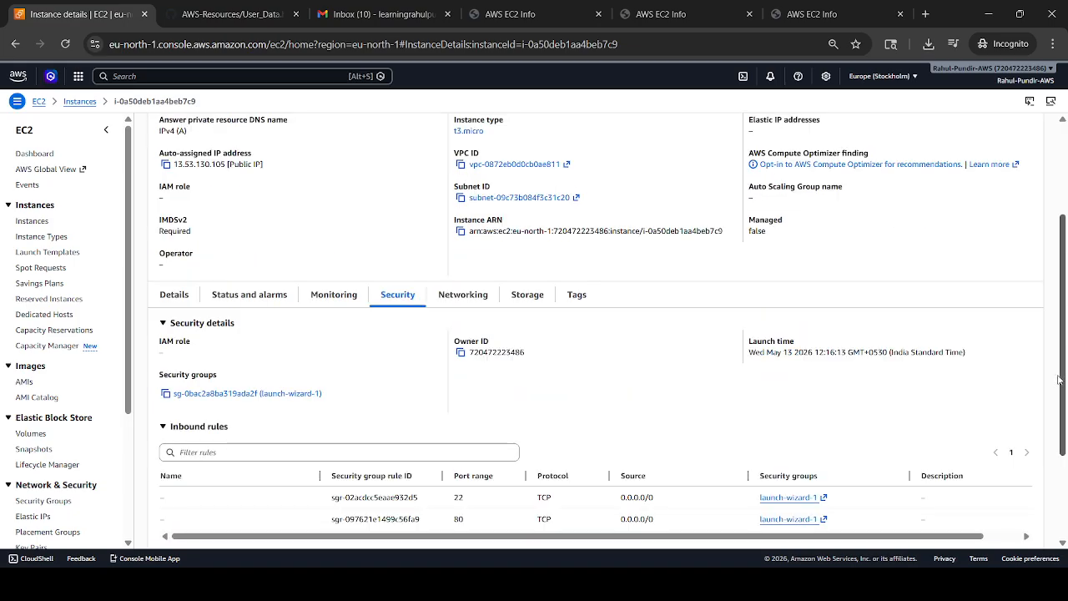
{"action": "scroll", "coordinate": [1054, 411], "scroll_direction": "down", "scroll_amount": 1}
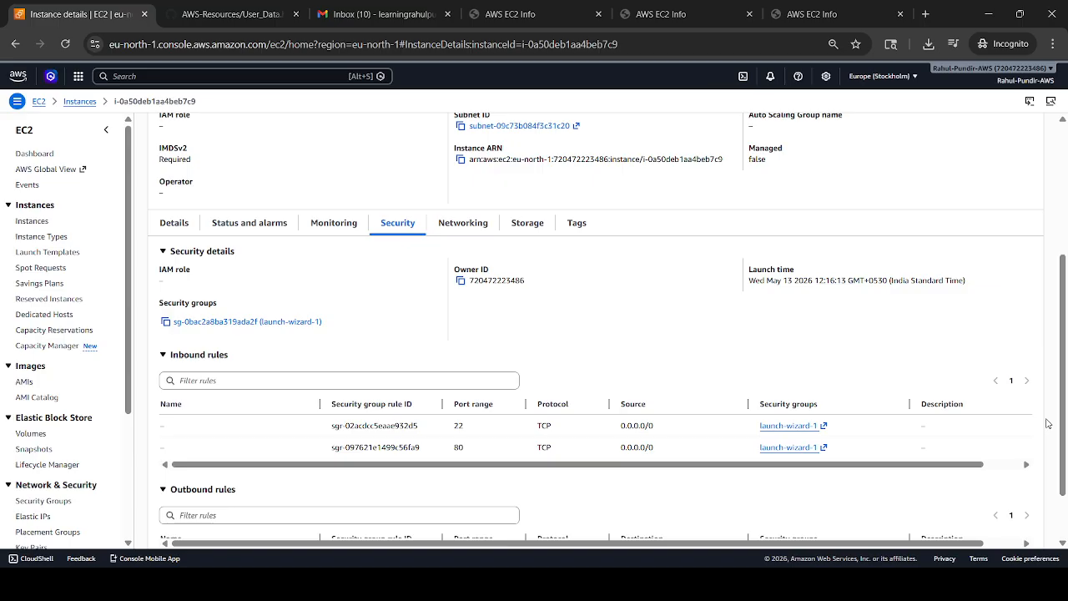
{"action": "left_click", "coordinate": [815, 430]}
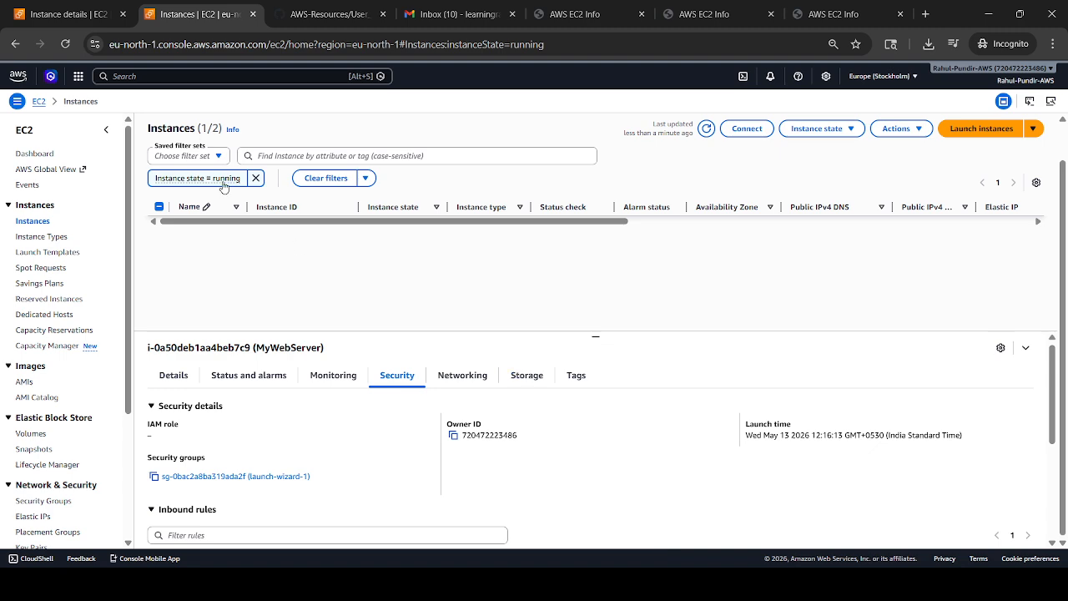
- From the full instance list, open the launch-wizard-1 security group attached to the MyWebServer instance at 13.53.130.105
{"action": "left_click", "coordinate": [34, 222]}
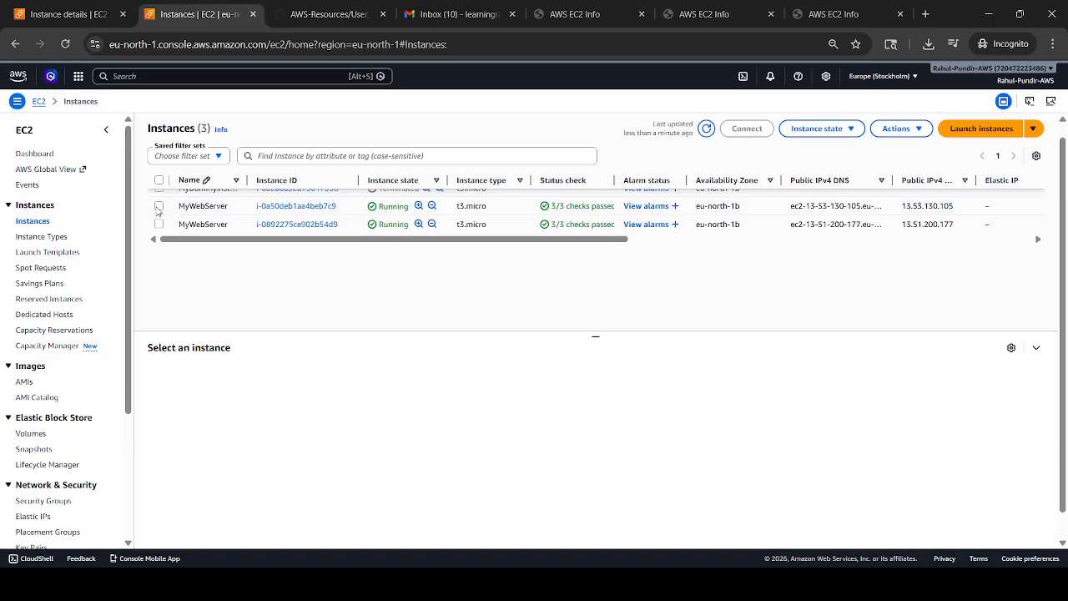
{"action": "left_click", "coordinate": [159, 206]}
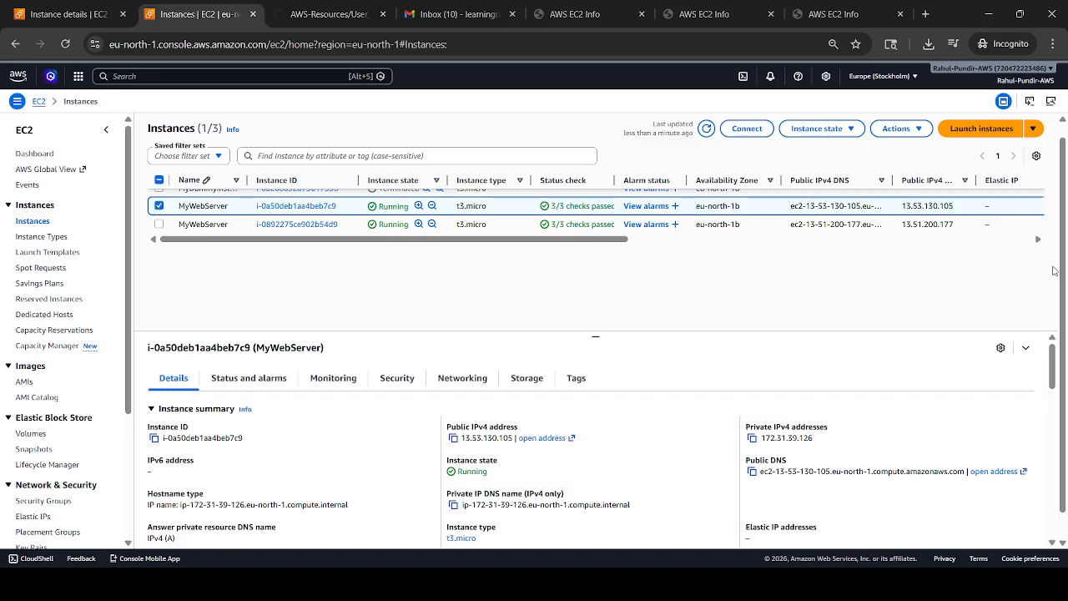
{"action": "mouse_move", "coordinate": [1057, 351]}
{"action": "left_mouse_down"}
{"action": "mouse_move", "coordinate": [1057, 365]}
{"action": "mouse_move", "coordinate": [1056, 351]}
{"action": "left_mouse_up"}
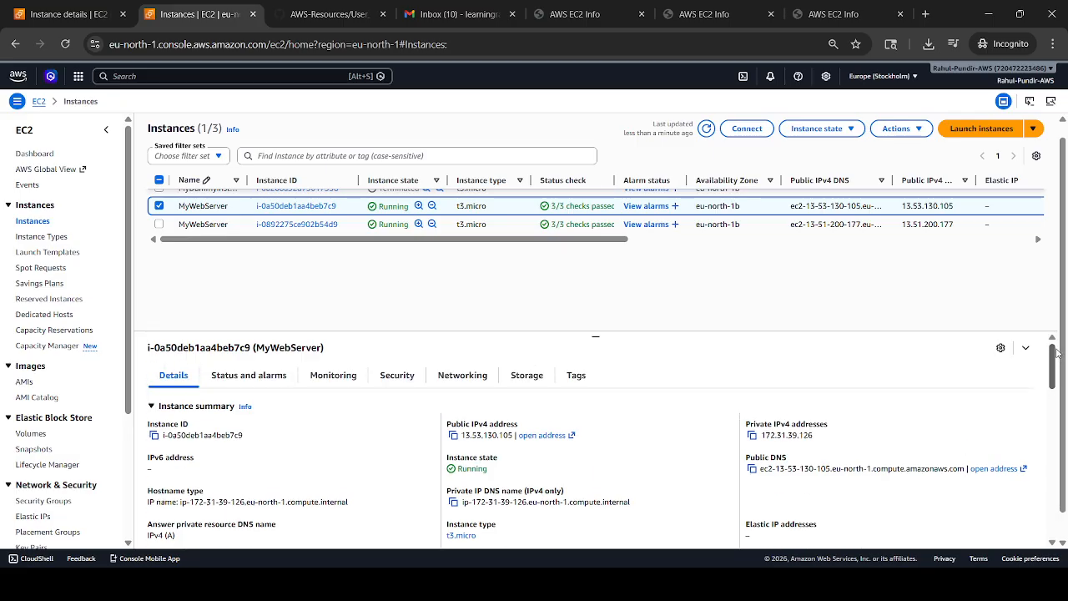
{"action": "left_click", "coordinate": [398, 379]}
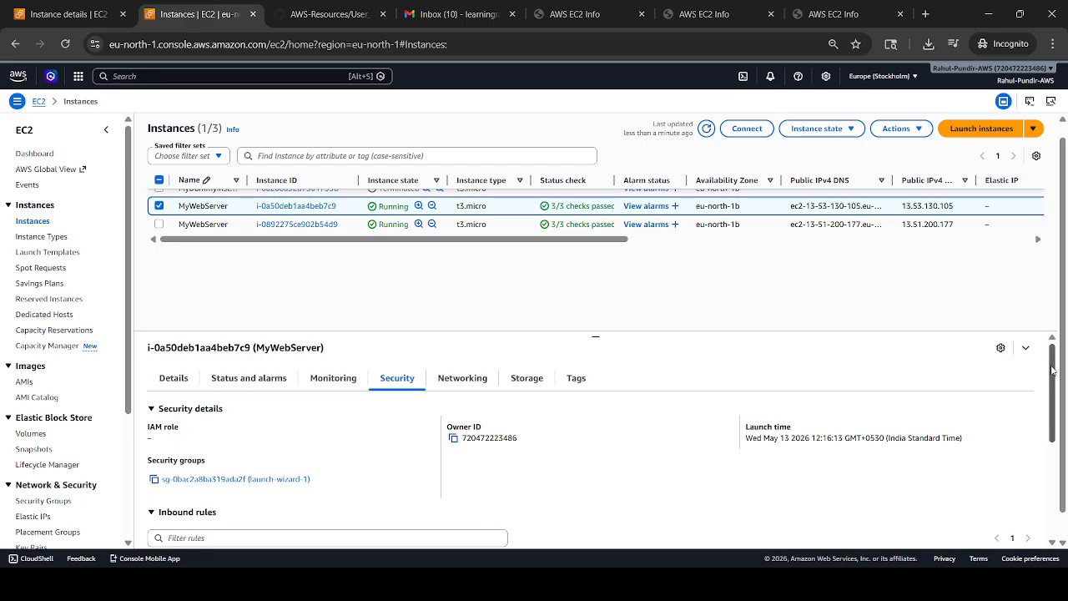
{"action": "left_click_drag", "start_coordinate": [1054, 365], "coordinate": [1053, 400]}
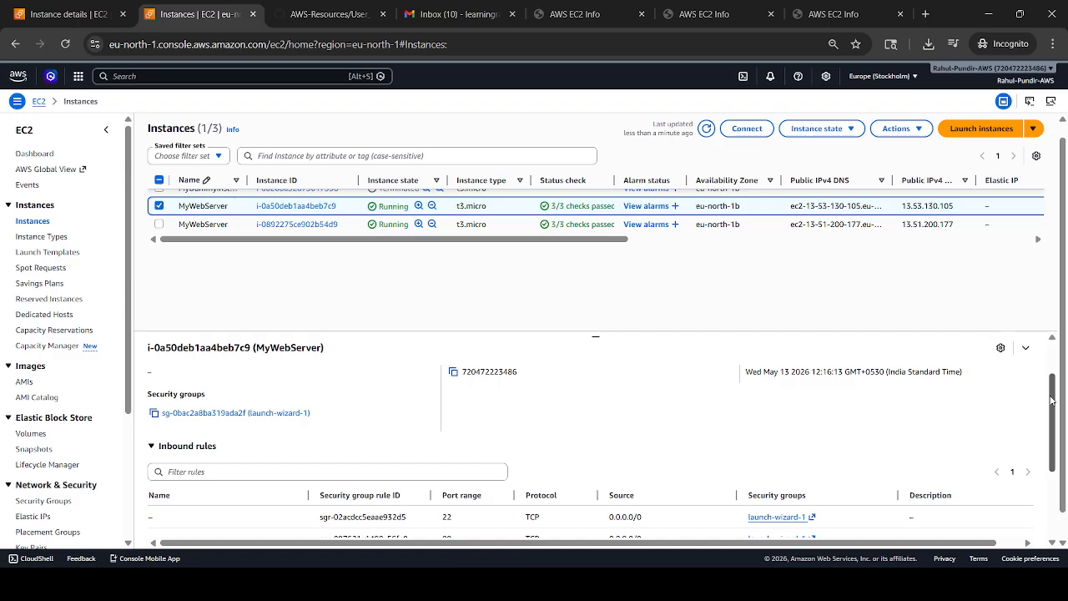
{"action": "left_click", "coordinate": [270, 417]}
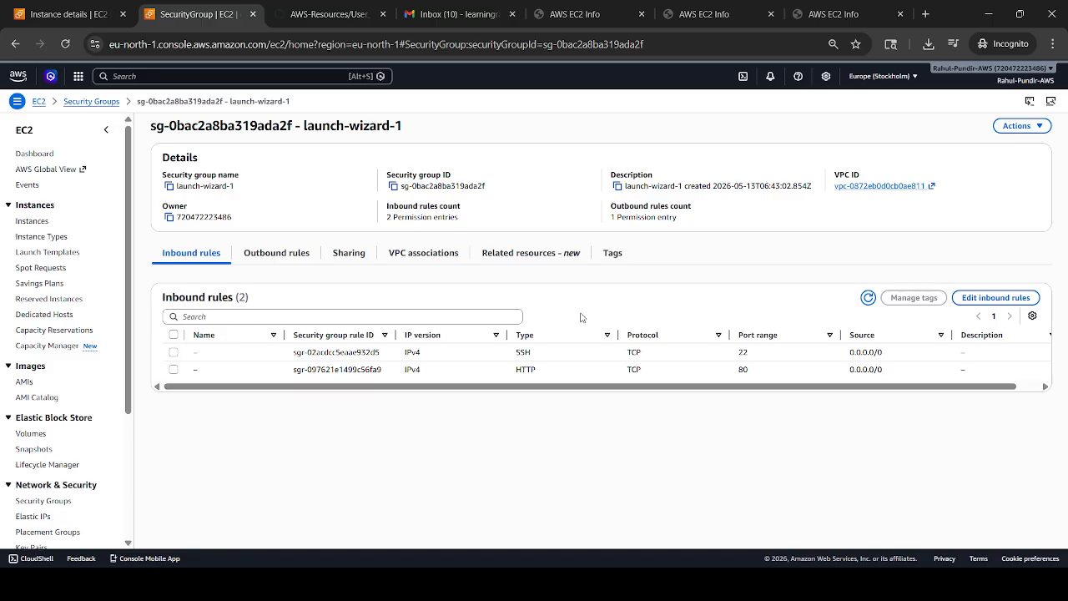
- In the launch-wizard-1 inbound rules, delete the existing HTTP rule and add a new rule of type HTTP
{"action": "left_click", "coordinate": [985, 297]}
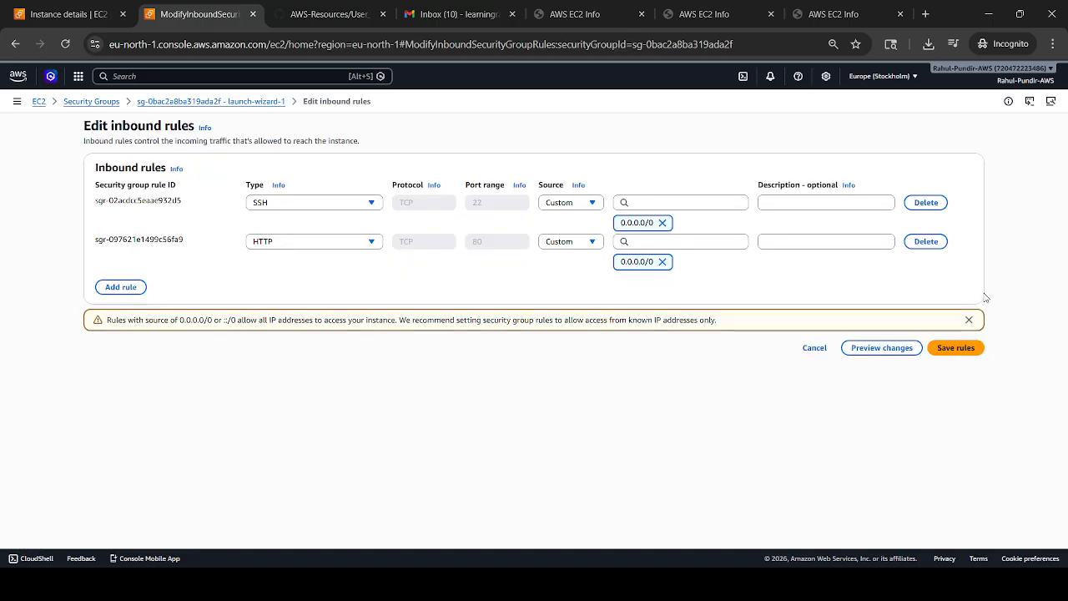
{"action": "left_click", "coordinate": [937, 242]}
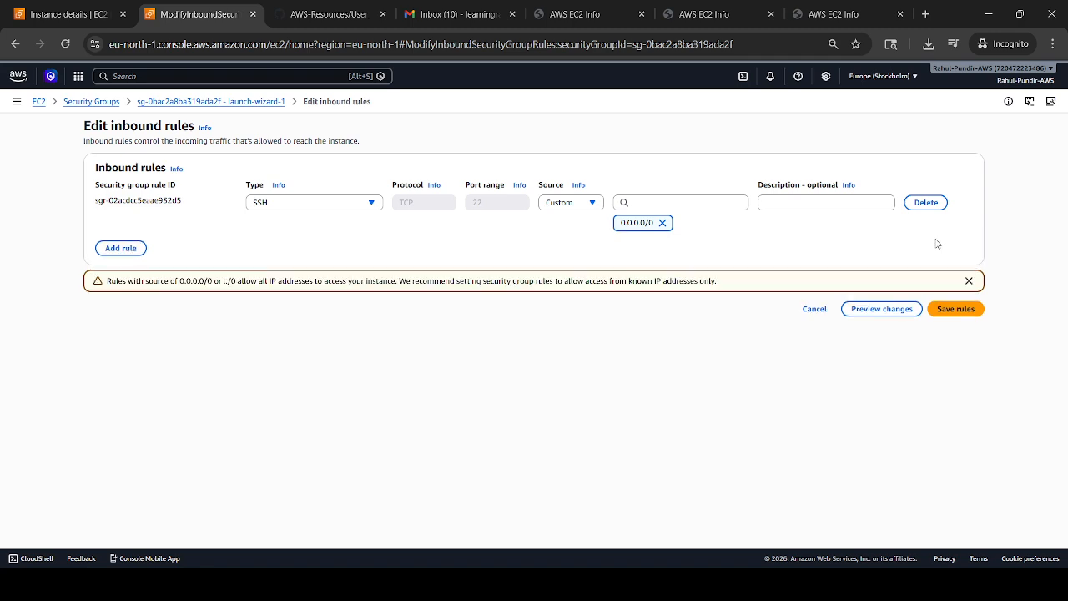
{"action": "left_click", "coordinate": [101, 248]}
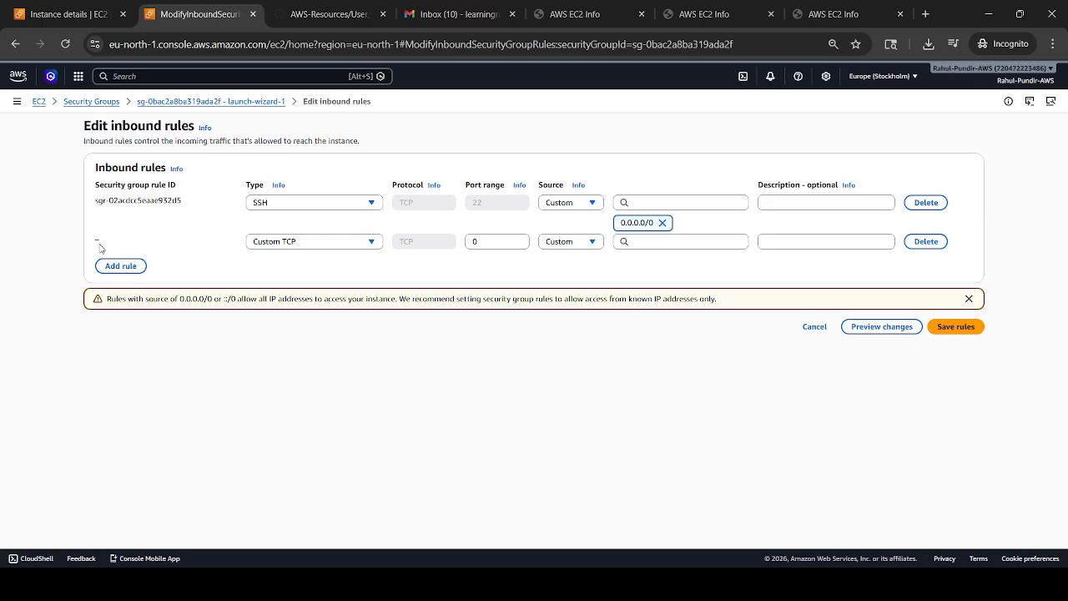
{"action": "left_click", "coordinate": [260, 243]}
{"action": "type", "text": "ht"}
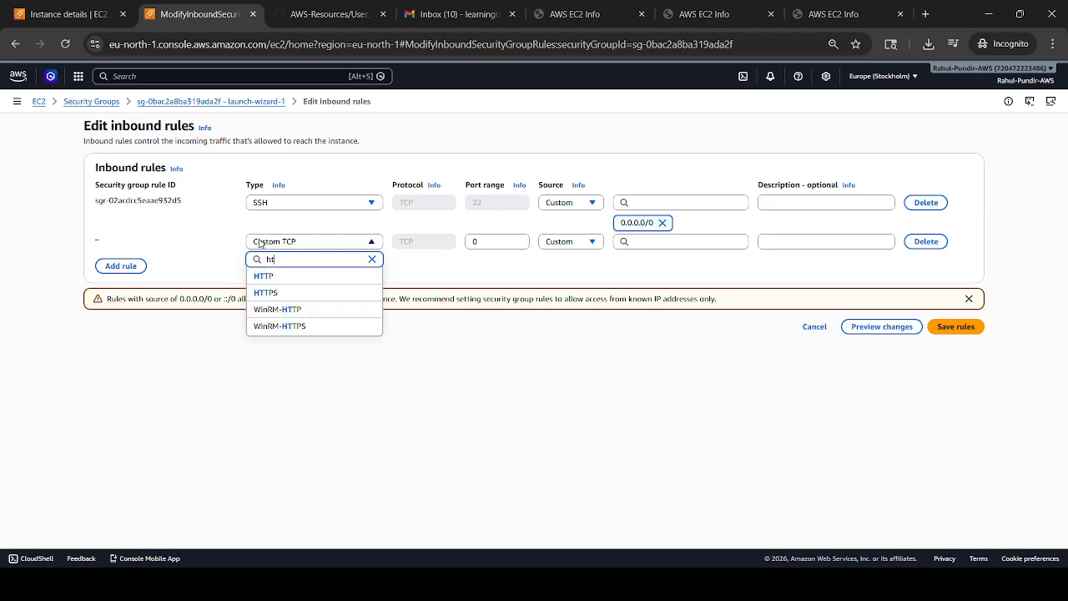
{"action": "left_click", "coordinate": [270, 276]}
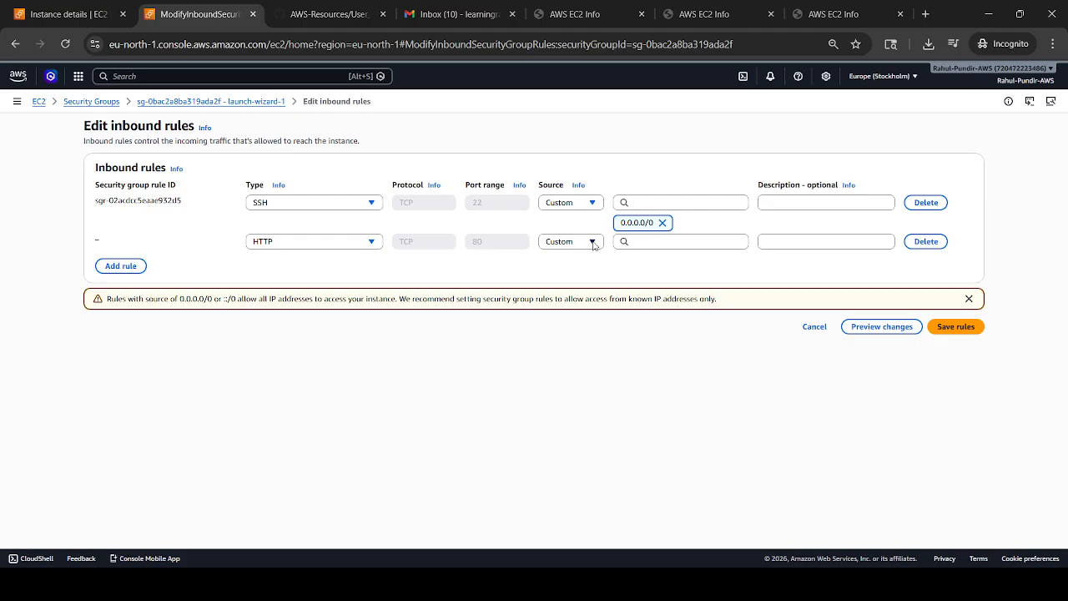
- Set the new HTTP rule's source to the myalb security group and save the inbound rules
{"action": "left_click", "coordinate": [706, 584]}
{"action": "left_click", "coordinate": [668, 242]}
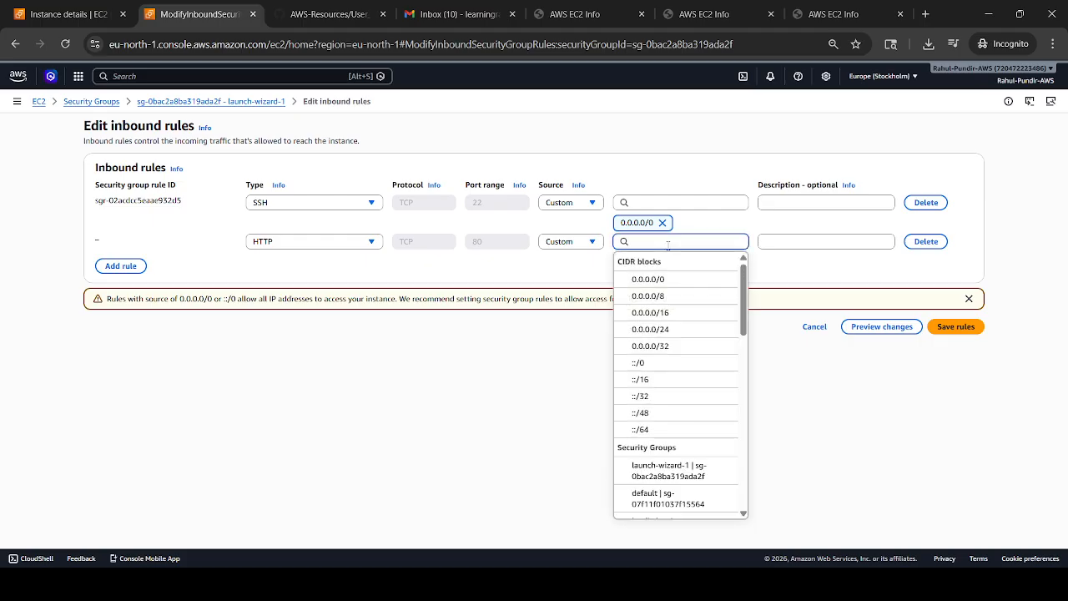
{"action": "type", "text": "al"}
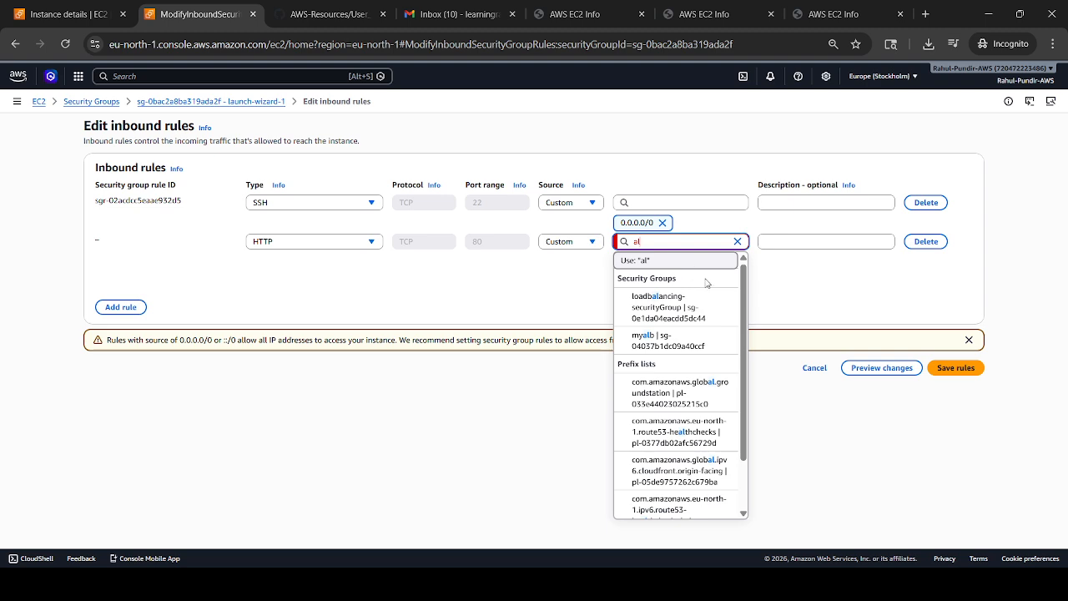
{"action": "left_click", "coordinate": [656, 340]}
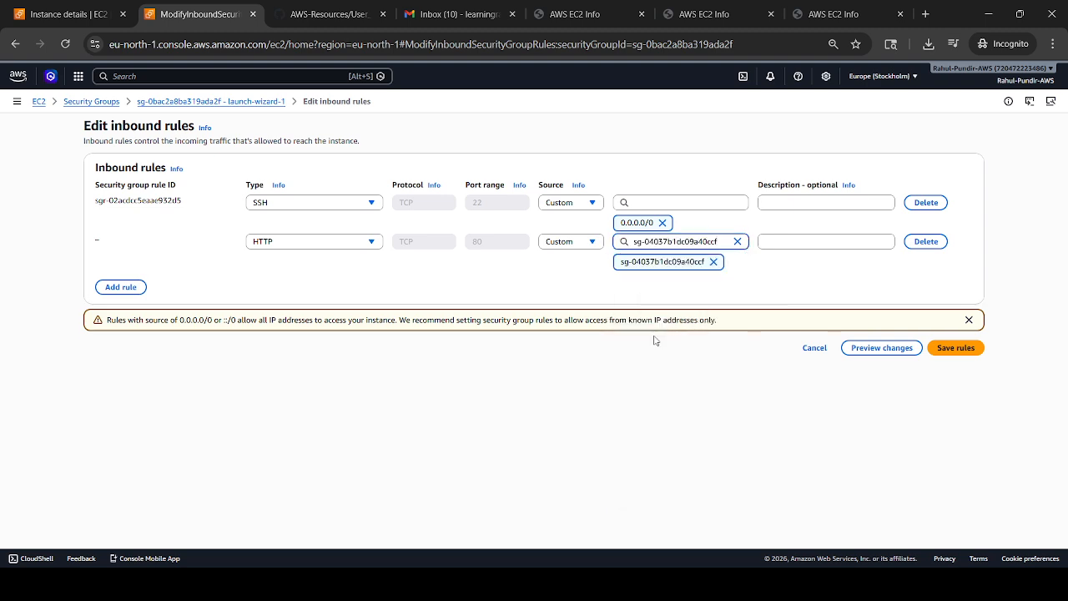
{"action": "left_click", "coordinate": [968, 348]}
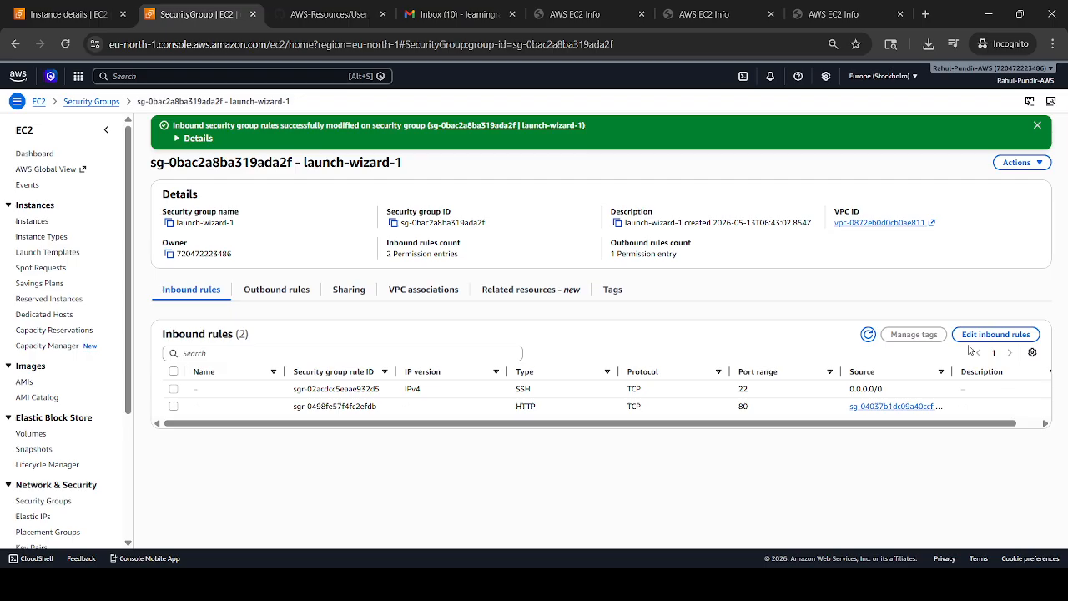
- Reload the web page at 13.53.130.105 to test direct access, and return to the load balancer page to compare
{"action": "left_click", "coordinate": [576, 14]}
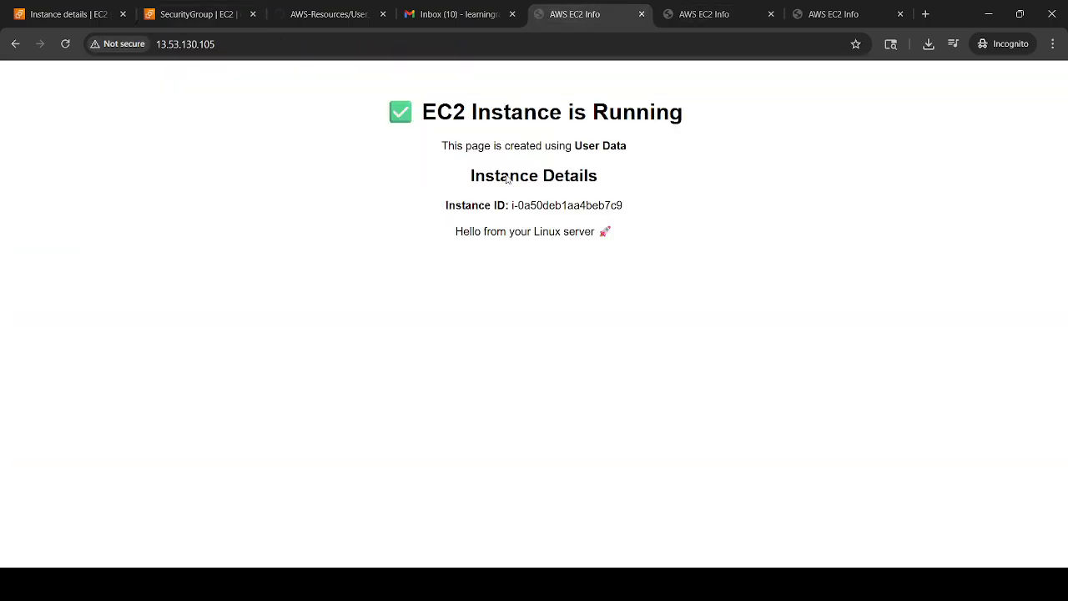
{"action": "key", "text": "F5"}
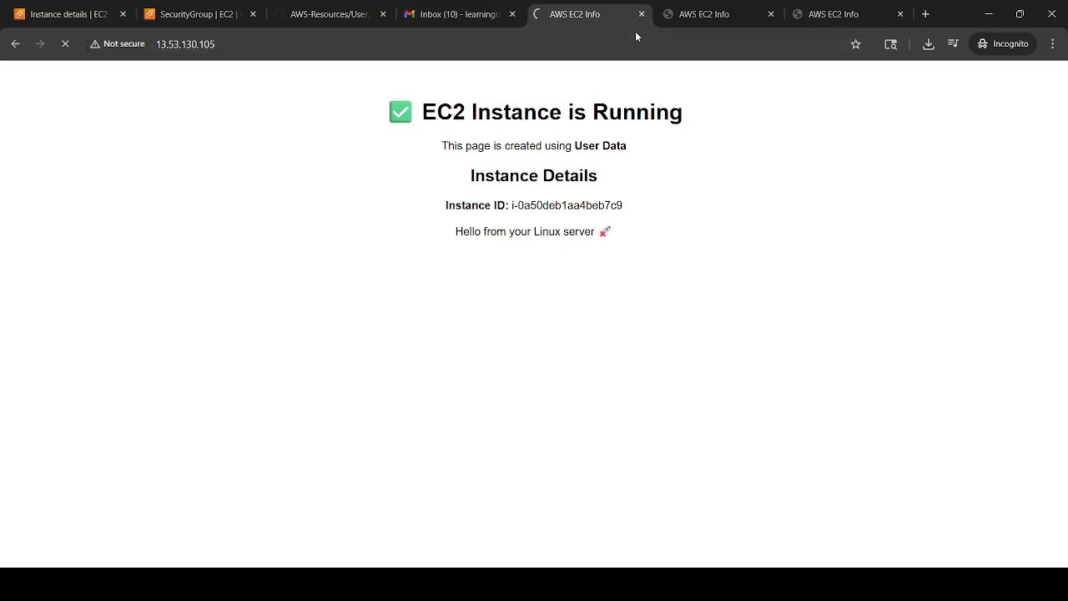
{"action": "left_click", "coordinate": [816, 5]}
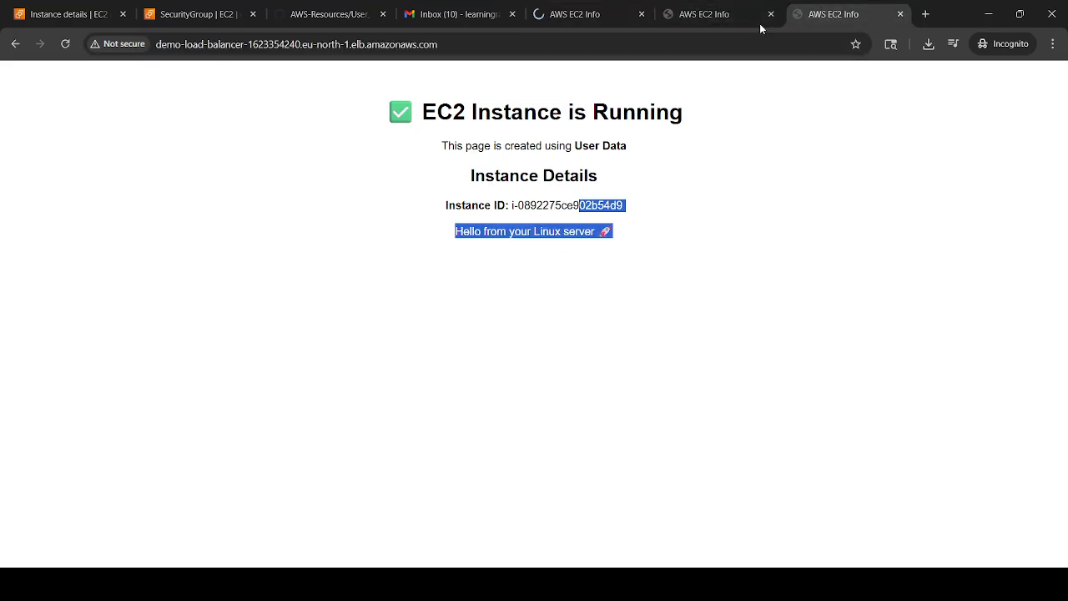
{"action": "left_click", "coordinate": [615, 46]}
{"action": "key", "text": "Escape"}
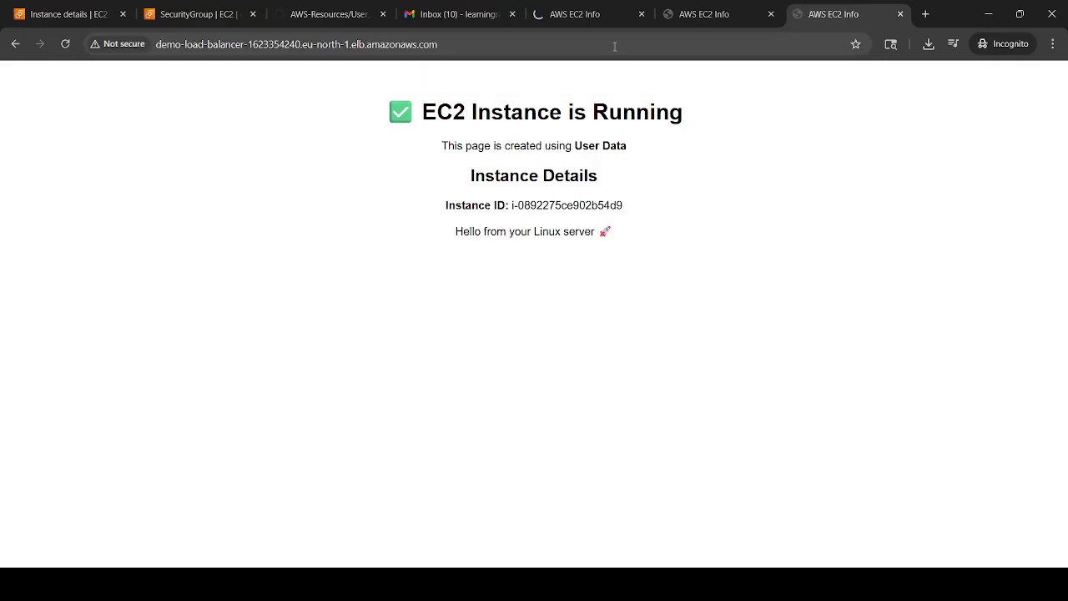